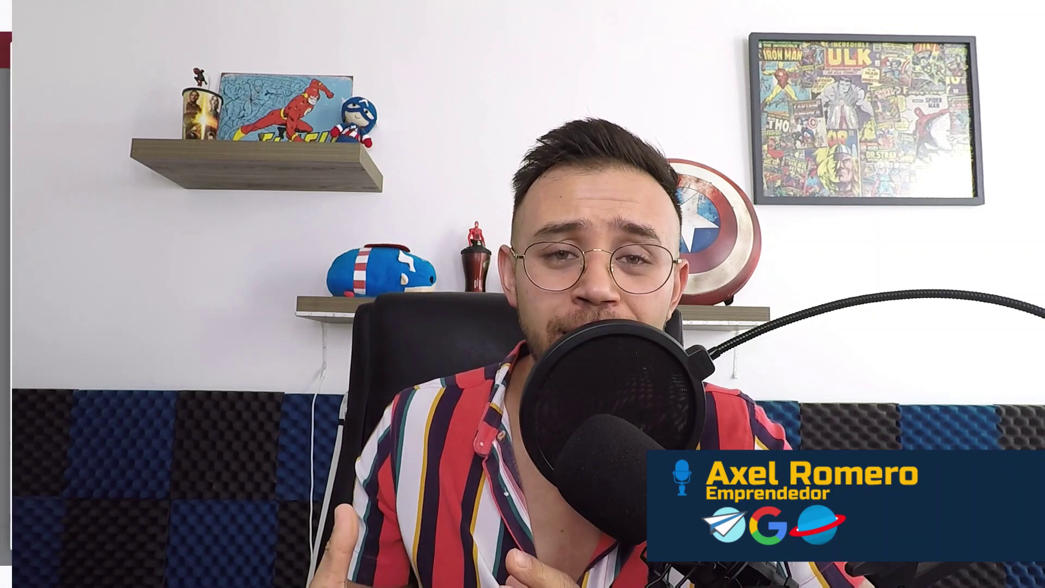
Enter 'Test' as order 000301's comment, correcting the typos
{"action": "left_click", "coordinate": [136, 384]}
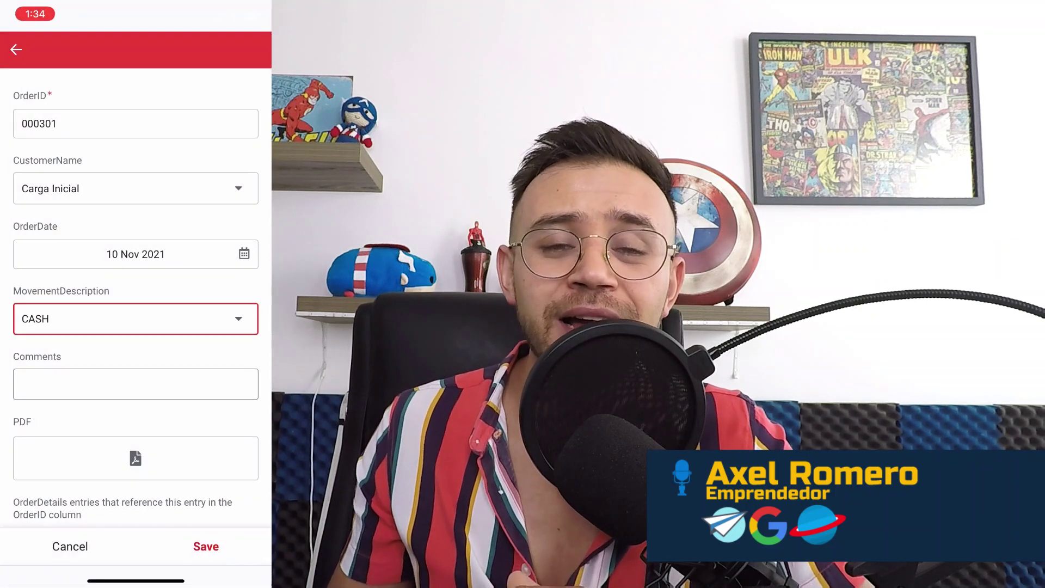
{"action": "type", "text": "Tdt"}
{"action": "key", "text": "BackSpace"}
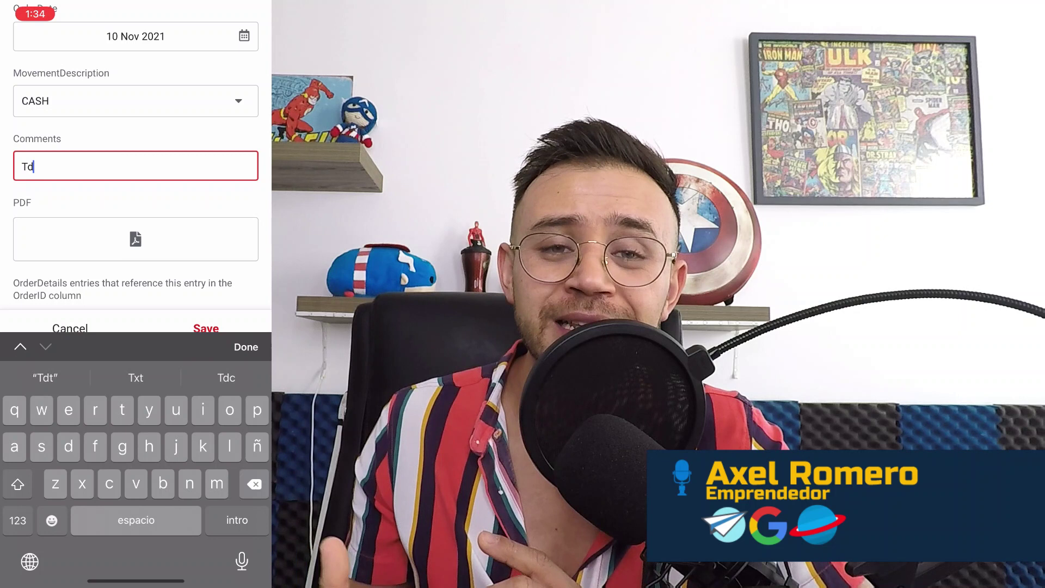
{"action": "key", "text": "BackSpace"}
{"action": "type", "text": "d"}
{"action": "key", "text": "BackSpace"}
{"action": "type", "text": "es"}
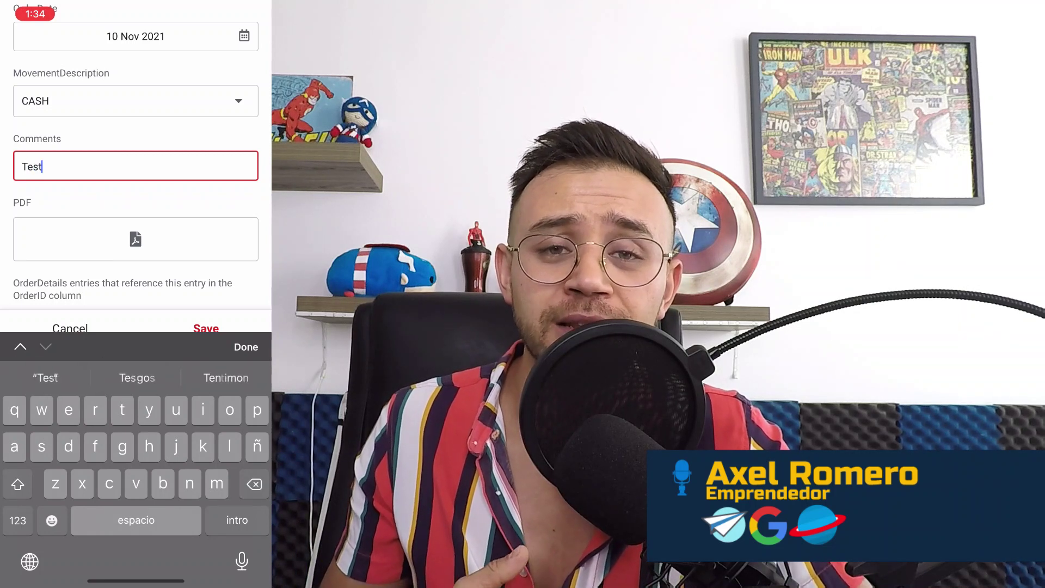
{"action": "type", "text": "t"}
{"action": "left_click", "coordinate": [247, 347]}
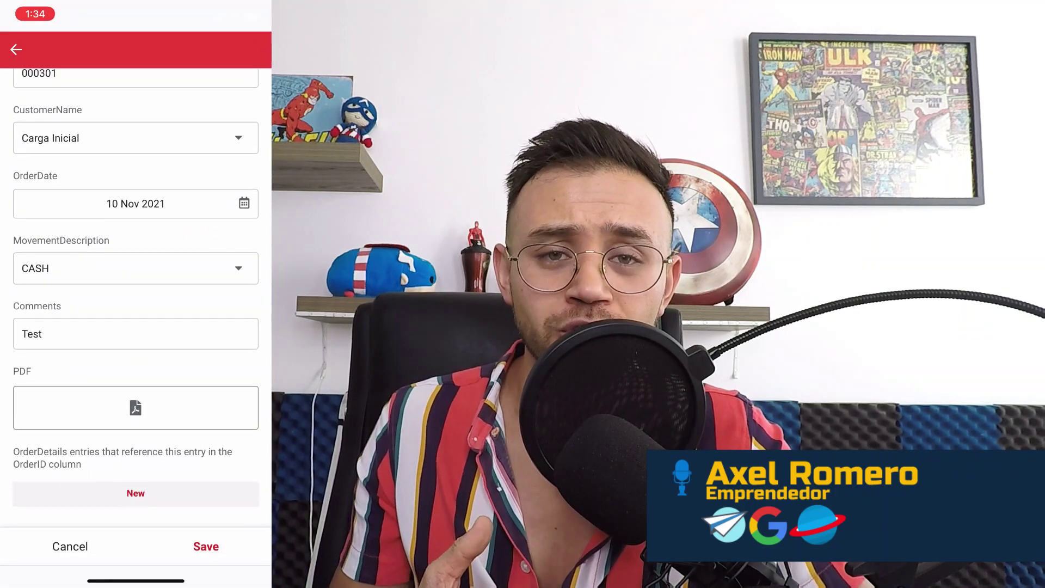
Start a new order detail line, browse products without choosing one, and open the camera scanner
{"action": "left_click", "coordinate": [136, 491]}
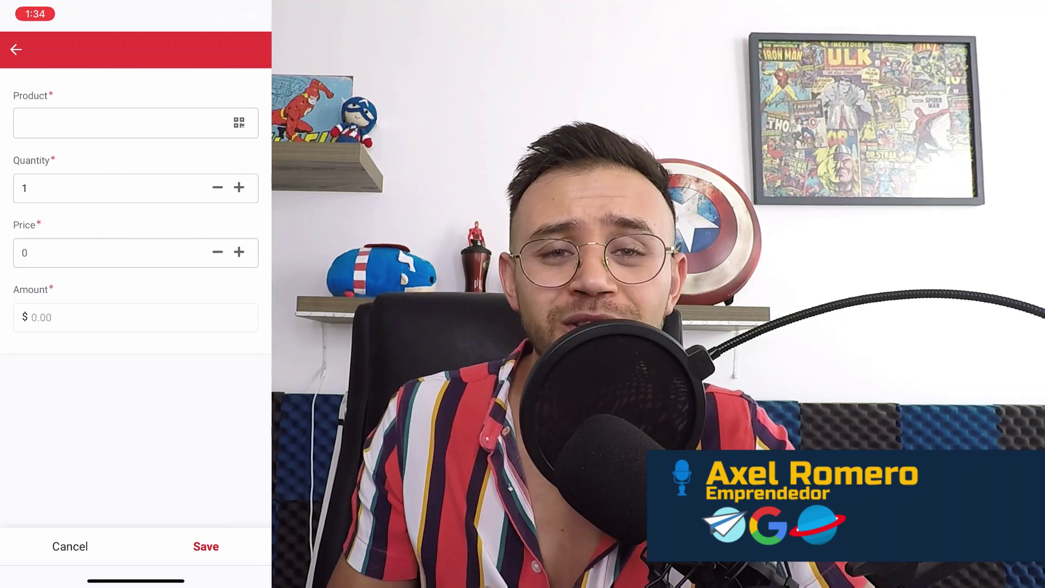
{"action": "left_click", "coordinate": [136, 123]}
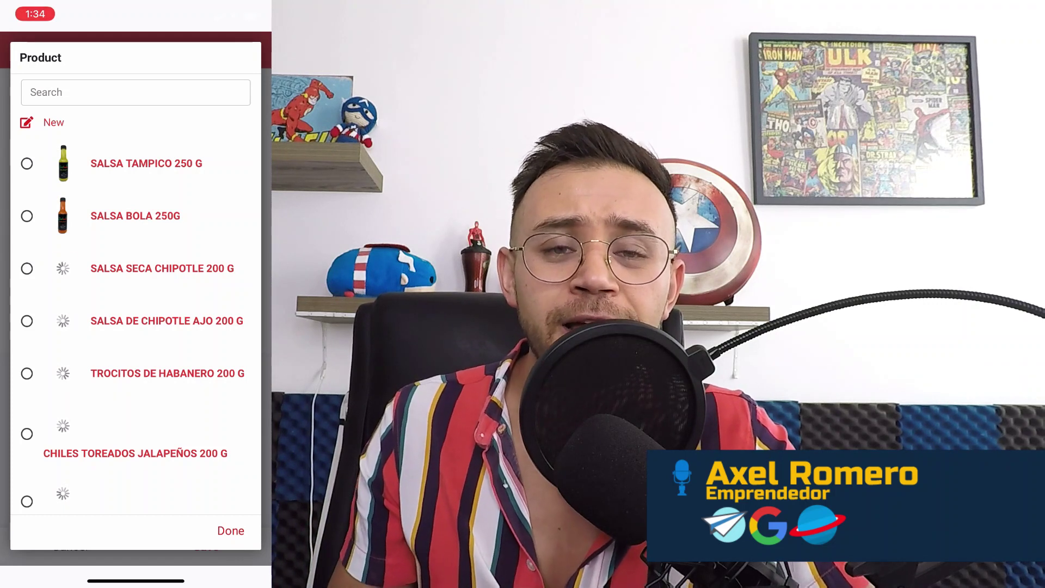
{"action": "scroll", "coordinate": [135, 321], "scroll_direction": "down", "scroll_amount": 3}
{"action": "scroll", "coordinate": [135, 321], "scroll_direction": "up", "scroll_amount": 3}
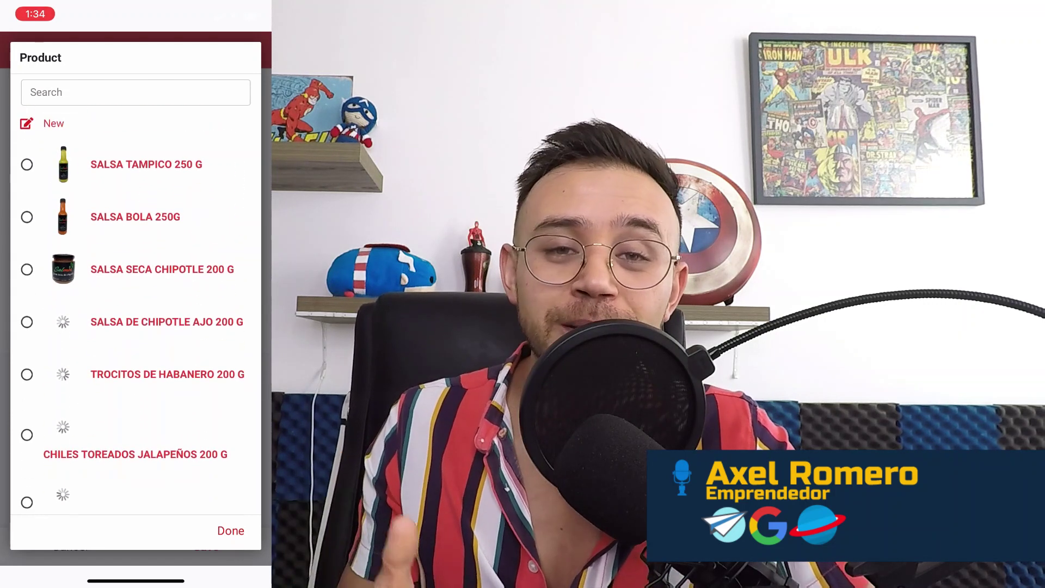
{"action": "left_click", "coordinate": [230, 531]}
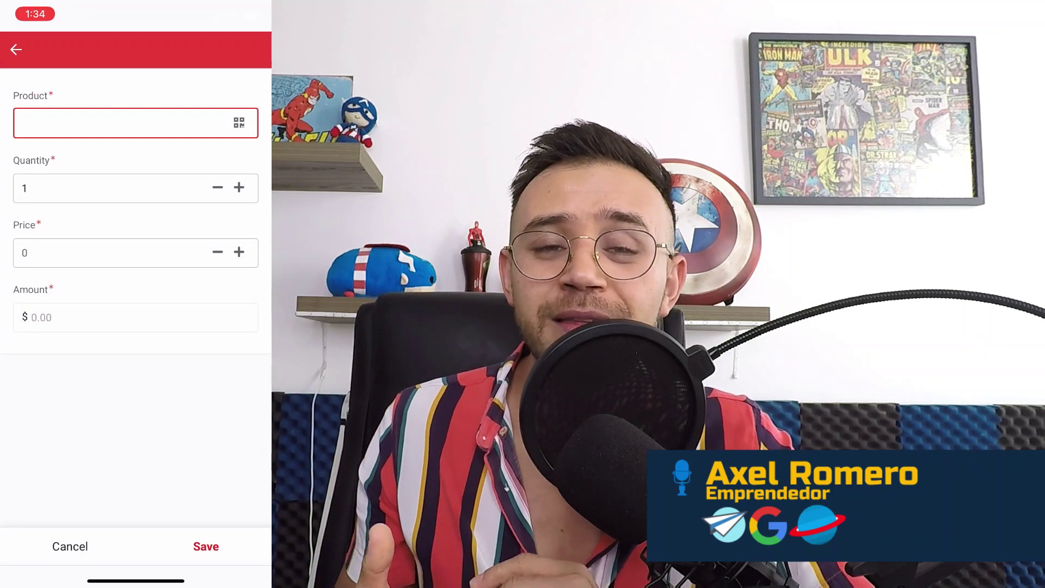
{"action": "left_click", "coordinate": [239, 122]}
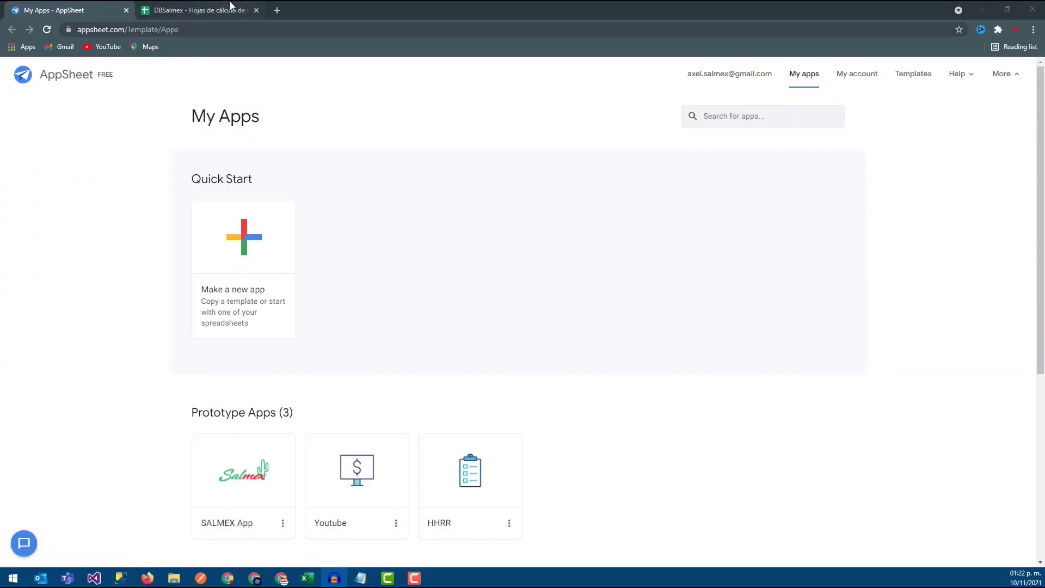
Glance at the DBSalmex spreadsheet, then open SALMEX App from My Apps in the editor
{"action": "left_click", "coordinate": [206, 11]}
{"action": "left_click", "coordinate": [15, 14]}
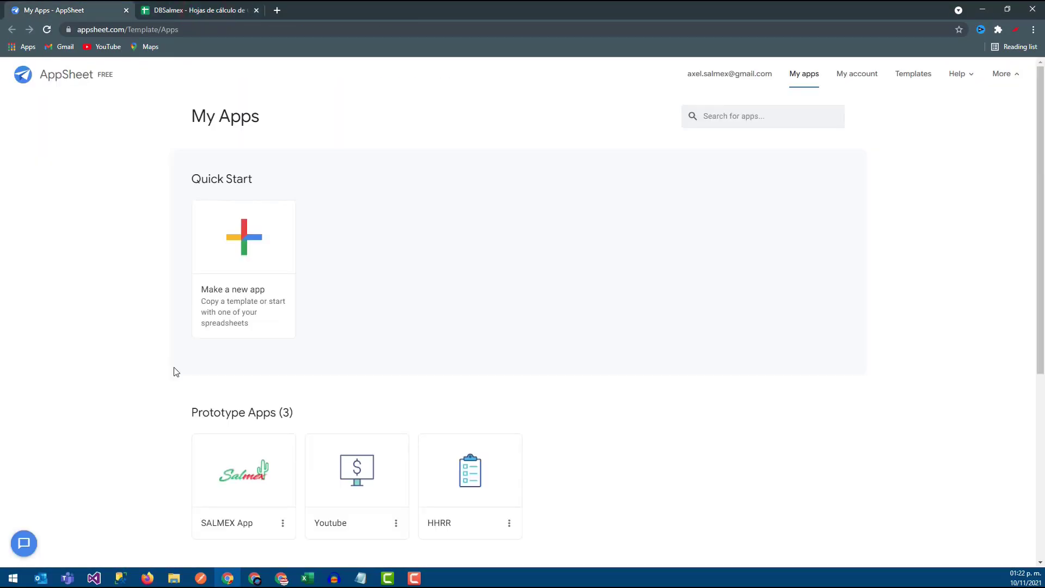
{"action": "left_click", "coordinate": [248, 489]}
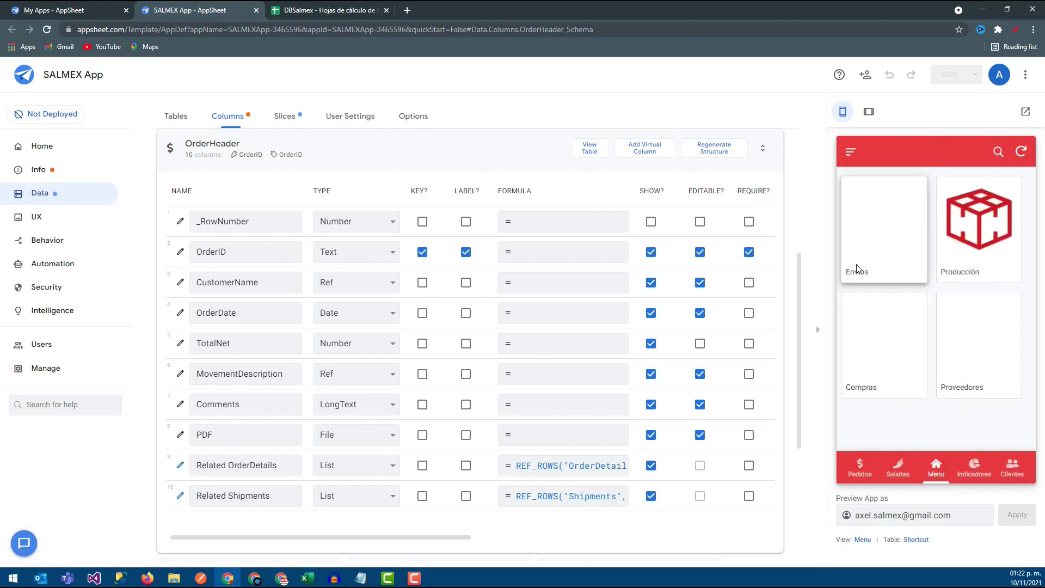
In the preview's Pedidos, start a new order for customer Carga Inicial with movement CASH
{"action": "left_click", "coordinate": [861, 466]}
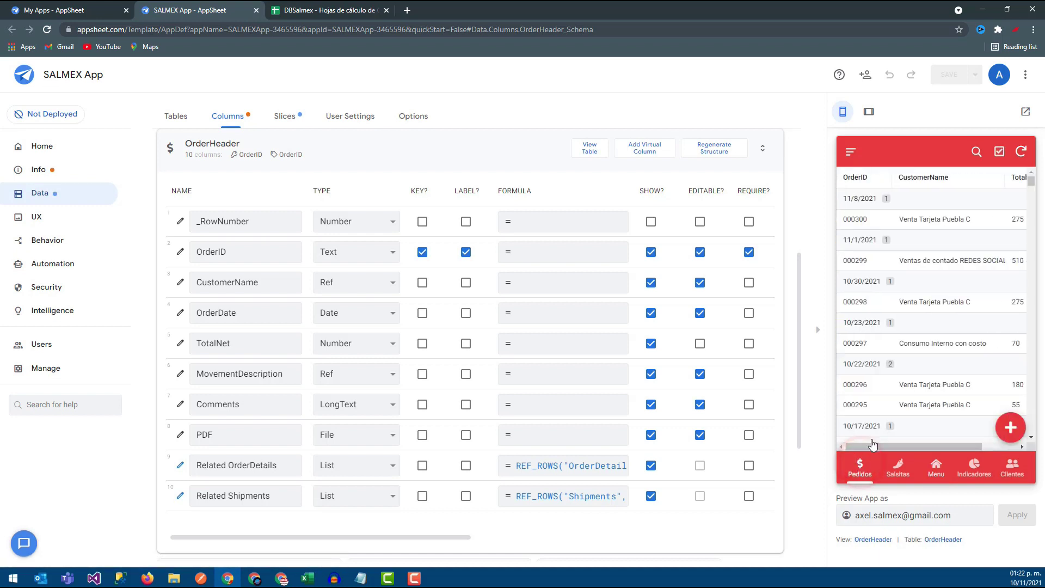
{"action": "left_click", "coordinate": [1008, 430]}
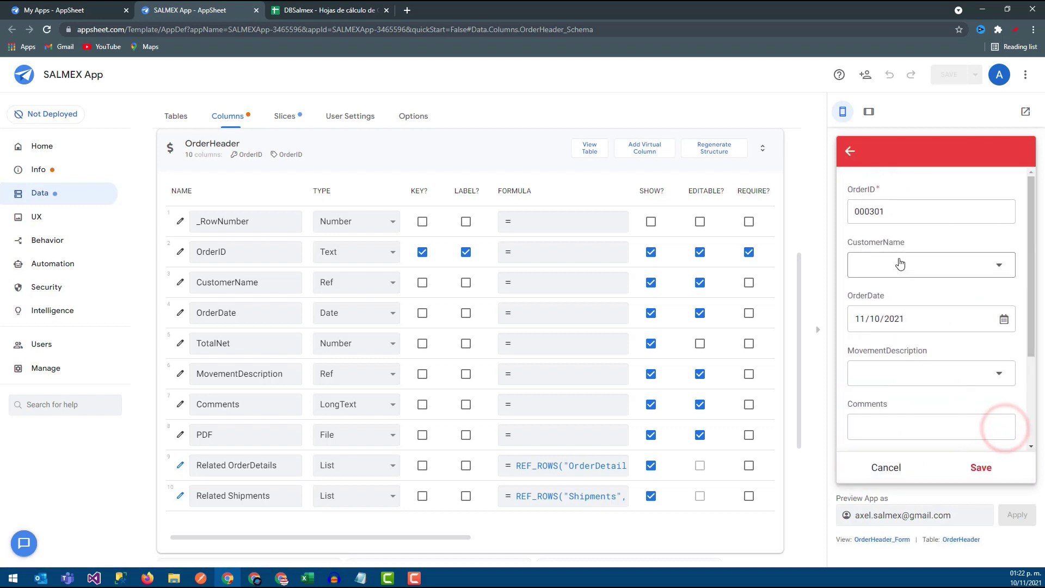
{"action": "left_click", "coordinate": [886, 269]}
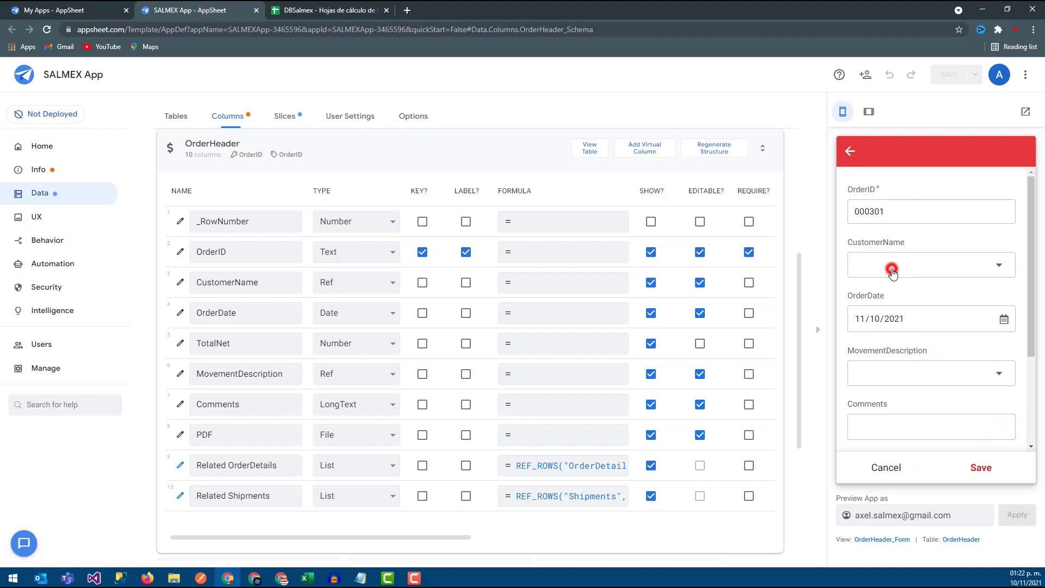
{"action": "scroll", "coordinate": [880, 338], "scroll_direction": "down", "scroll_amount": 1}
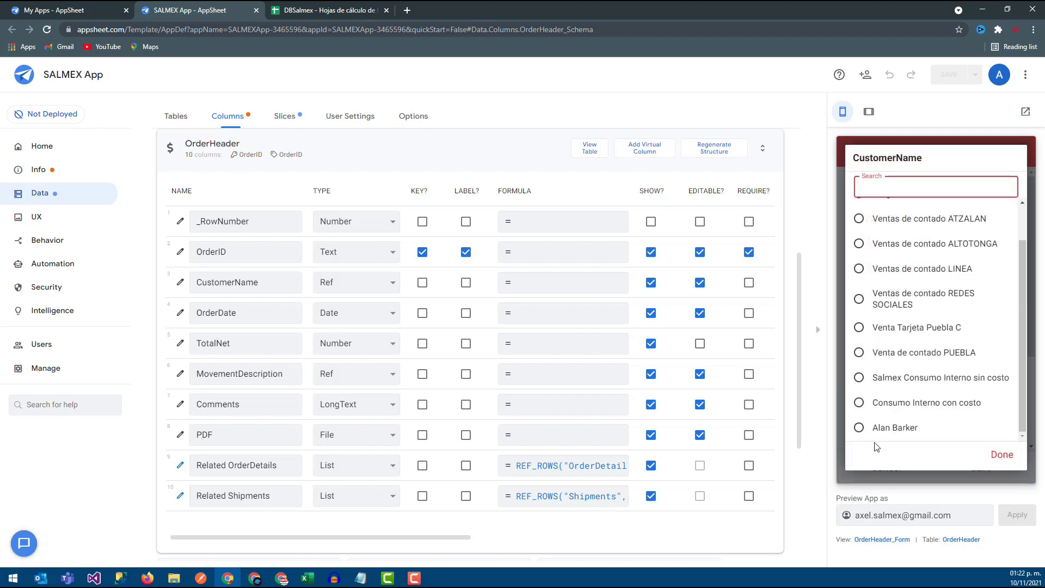
{"action": "scroll", "coordinate": [890, 301], "scroll_direction": "up", "scroll_amount": 2}
{"action": "left_click", "coordinate": [891, 235]}
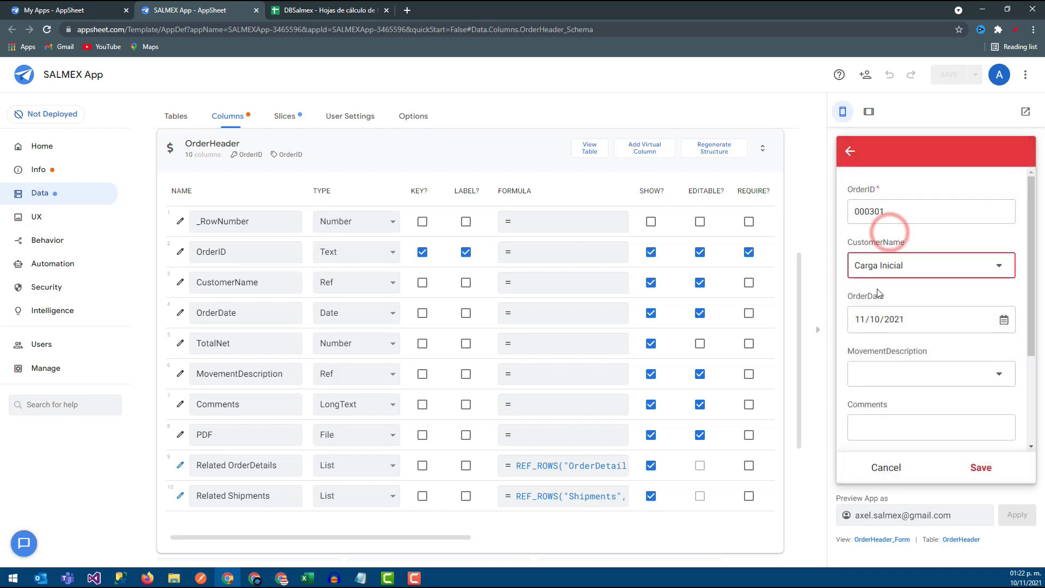
{"action": "left_click", "coordinate": [876, 377]}
{"action": "left_click", "coordinate": [889, 212]}
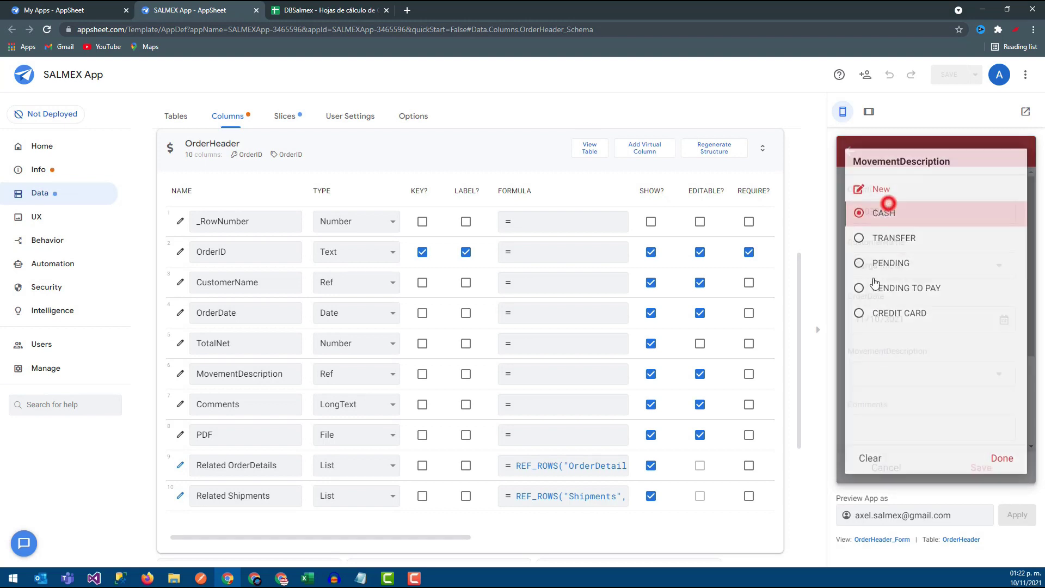
Enter 'Test' as the new order's comment
{"action": "scroll", "coordinate": [877, 354], "scroll_direction": "down", "scroll_amount": 1}
{"action": "left_click", "coordinate": [878, 373]}
{"action": "type", "text": "Test"}
{"action": "scroll", "coordinate": [919, 404], "scroll_direction": "down", "scroll_amount": 2}
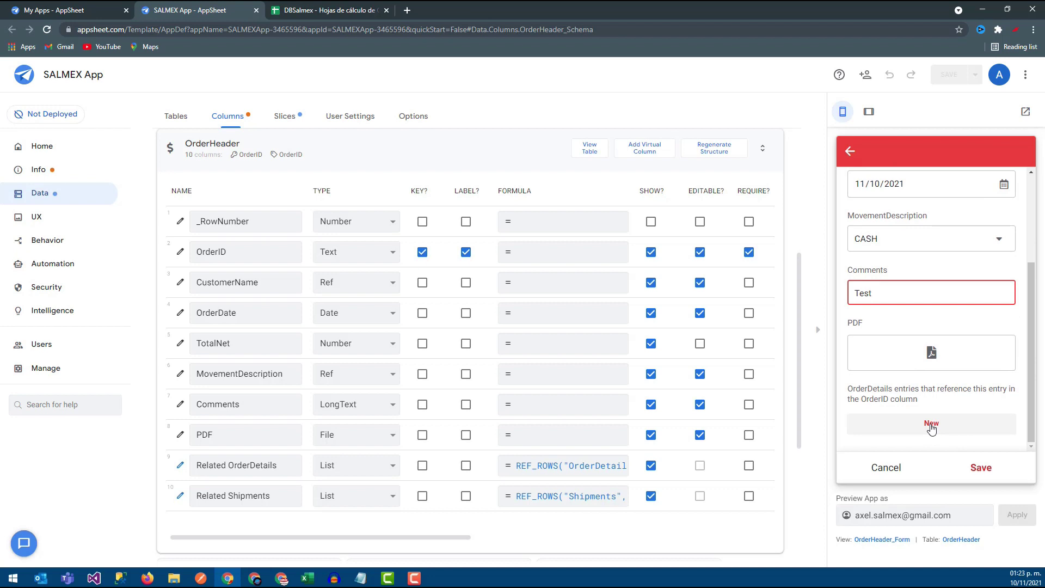
Add an order detail line and browse the product list without choosing a product
{"action": "left_click", "coordinate": [932, 430]}
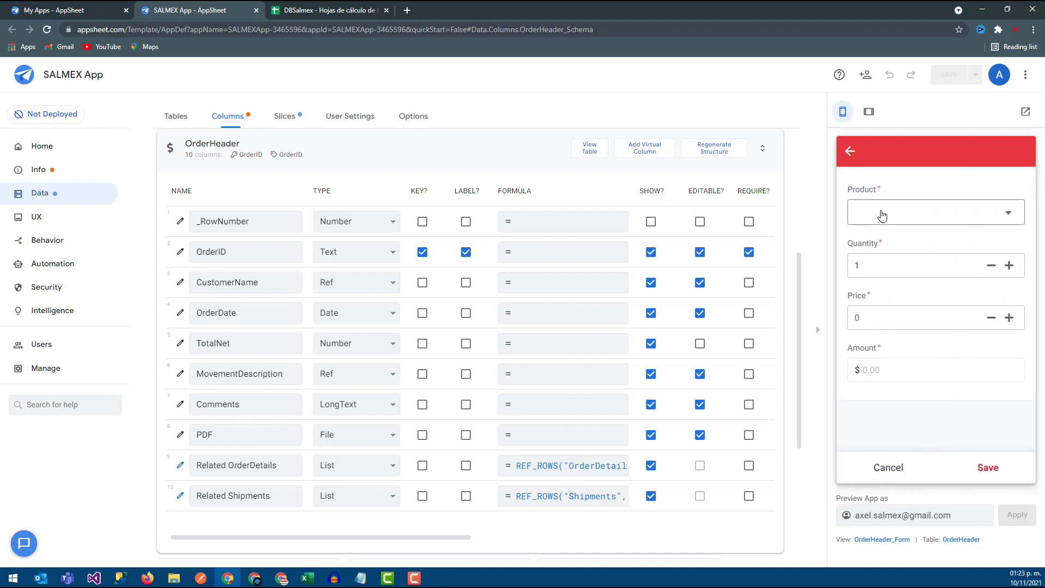
{"action": "left_click", "coordinate": [882, 215]}
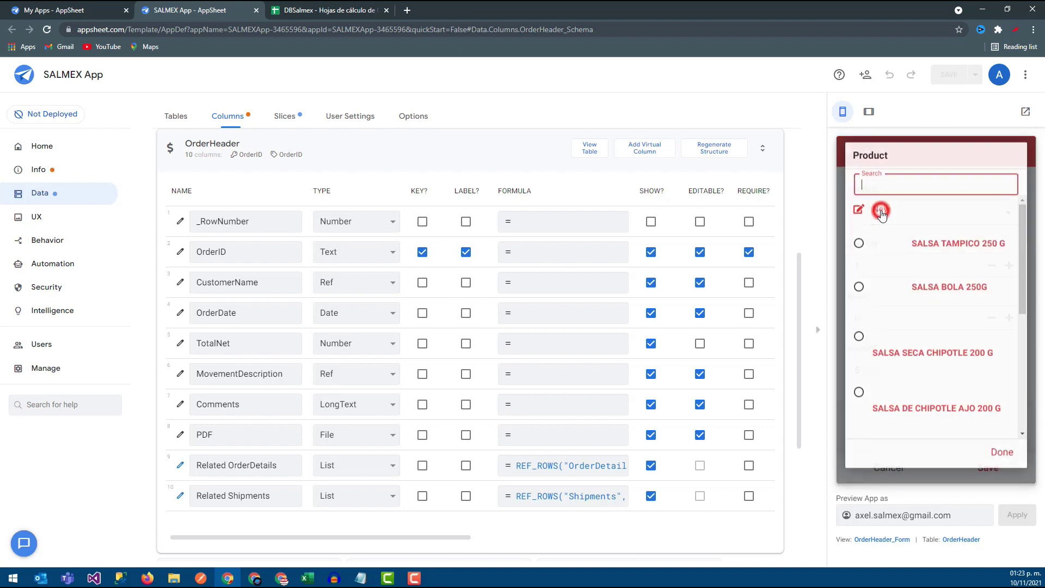
{"action": "scroll", "coordinate": [904, 316], "scroll_direction": "down", "scroll_amount": 2}
{"action": "scroll", "coordinate": [900, 326], "scroll_direction": "down", "scroll_amount": 4}
{"action": "scroll", "coordinate": [902, 383], "scroll_direction": "up", "scroll_amount": 5}
{"action": "scroll", "coordinate": [910, 348], "scroll_direction": "up", "scroll_amount": 1}
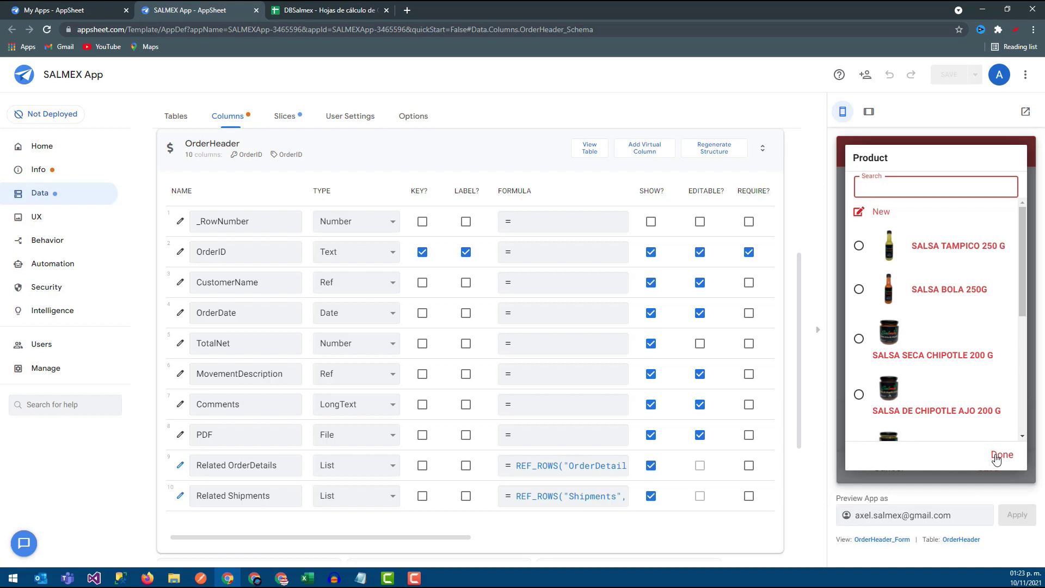
{"action": "scroll", "coordinate": [925, 347], "scroll_direction": "down", "scroll_amount": 10}
{"action": "left_click", "coordinate": [988, 456]}
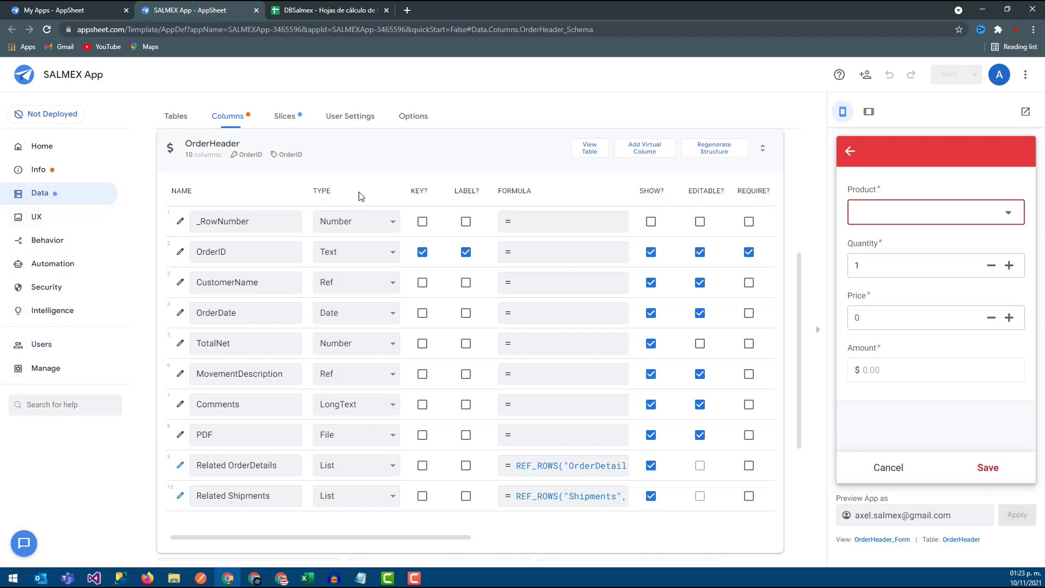
Show all tables, open the Products table's columns, then collapse them back to the table list
{"action": "scroll", "coordinate": [355, 214], "scroll_direction": "up", "scroll_amount": 3}
{"action": "left_click", "coordinate": [310, 246]}
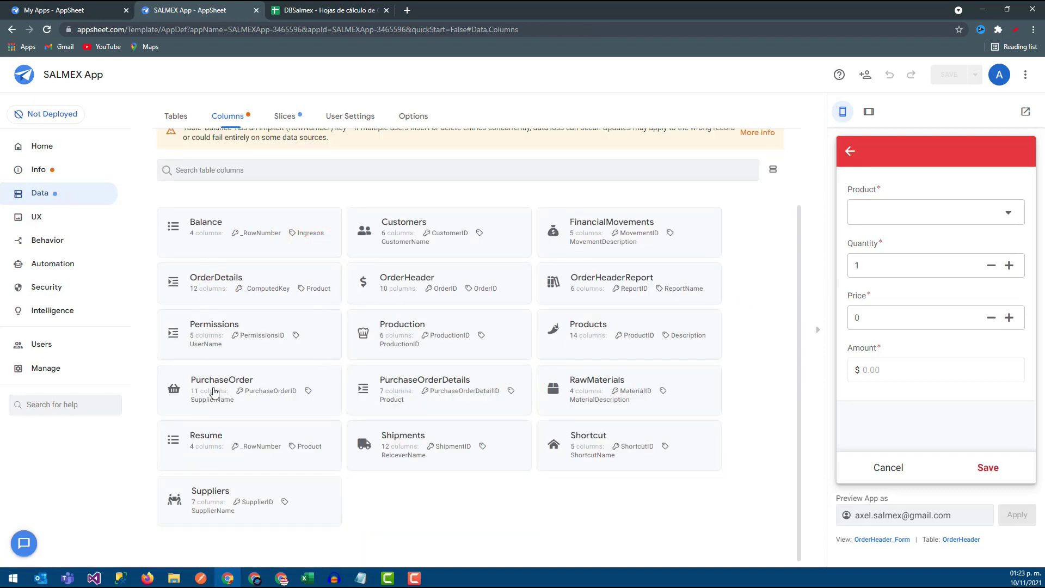
{"action": "left_click", "coordinate": [607, 340]}
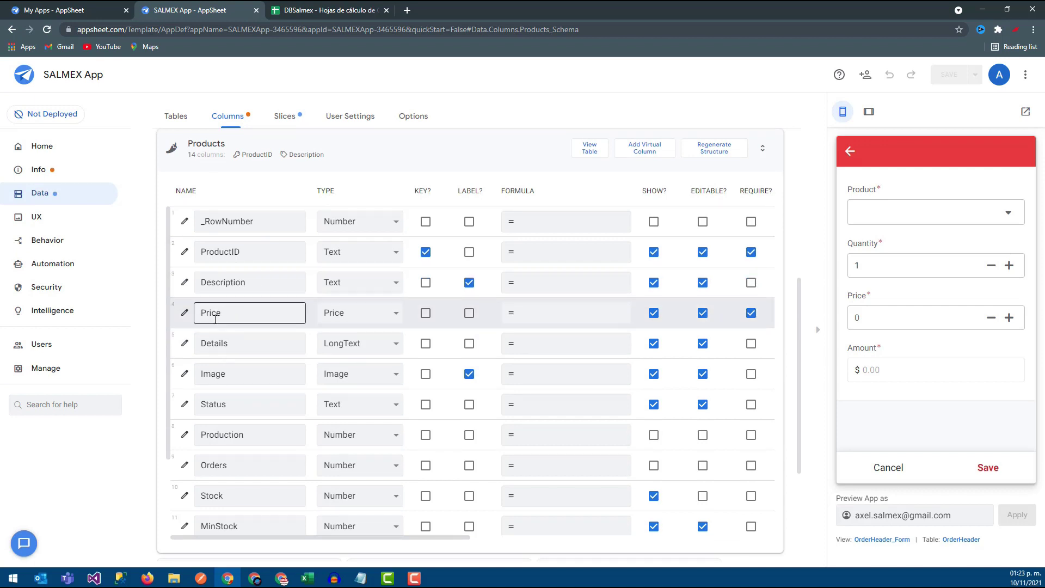
{"action": "scroll", "coordinate": [226, 297], "scroll_direction": "up", "scroll_amount": 2}
{"action": "left_click", "coordinate": [345, 198]}
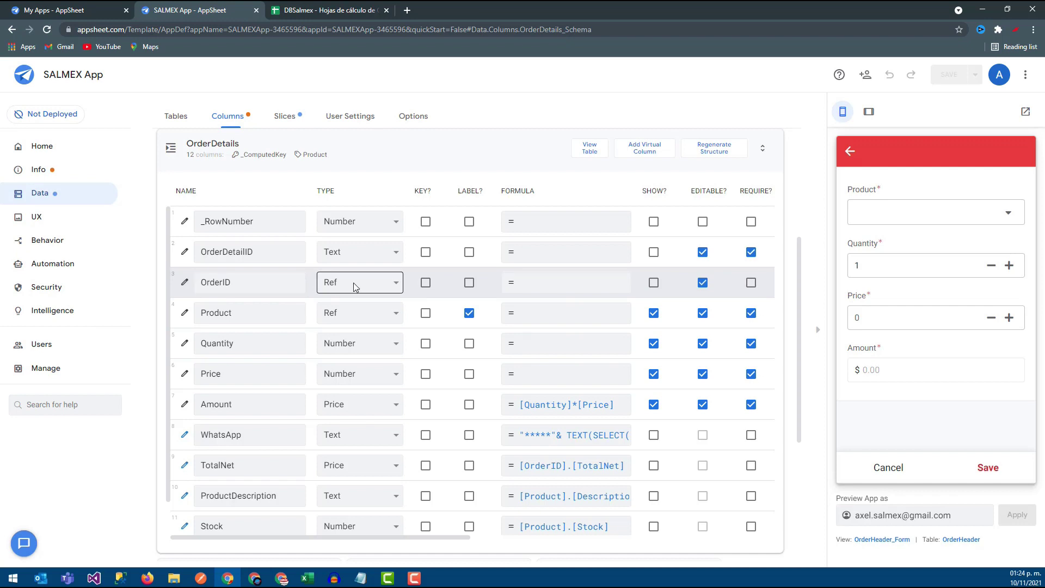
Review the OrderID column settings, then save the Product column as the row label
{"action": "left_click", "coordinate": [185, 282]}
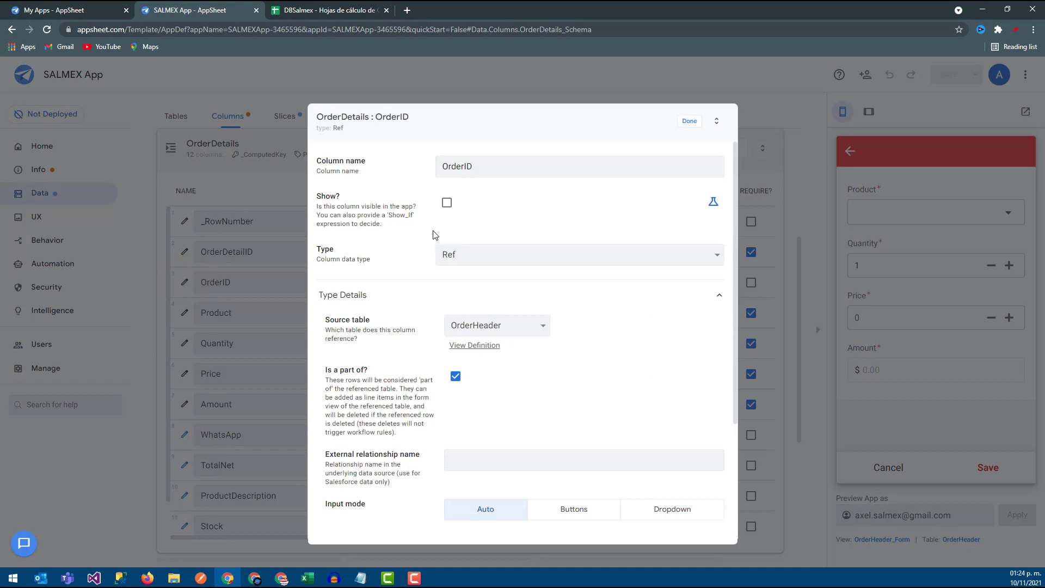
{"action": "left_click", "coordinate": [689, 121]}
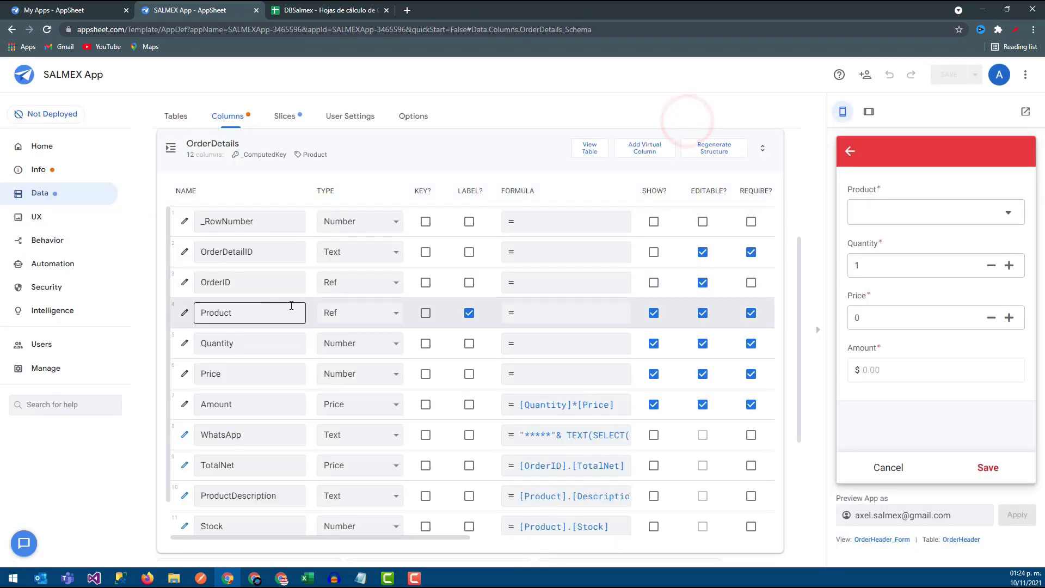
{"action": "left_click", "coordinate": [185, 313]}
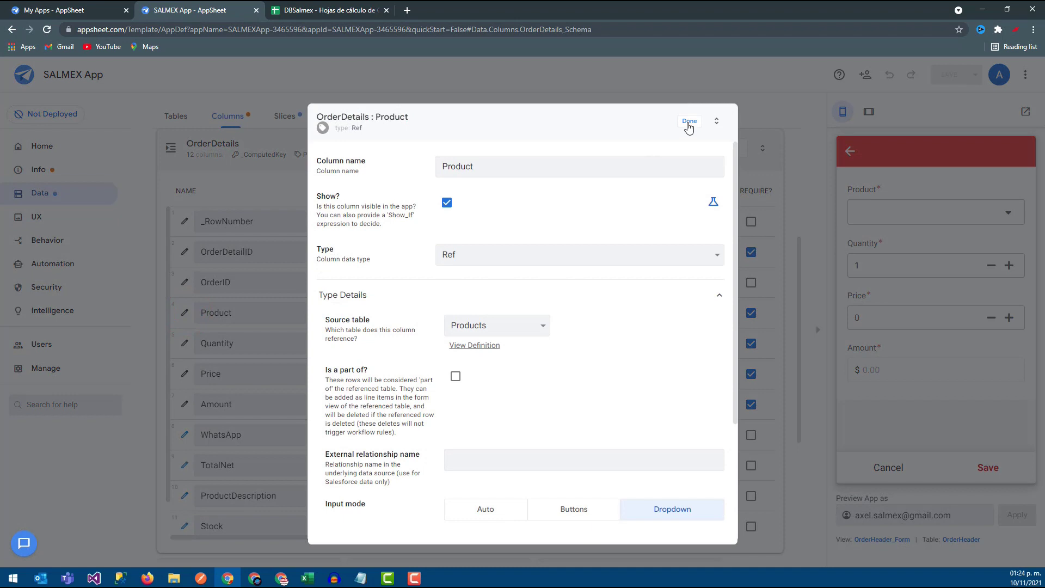
{"action": "left_click", "coordinate": [688, 122]}
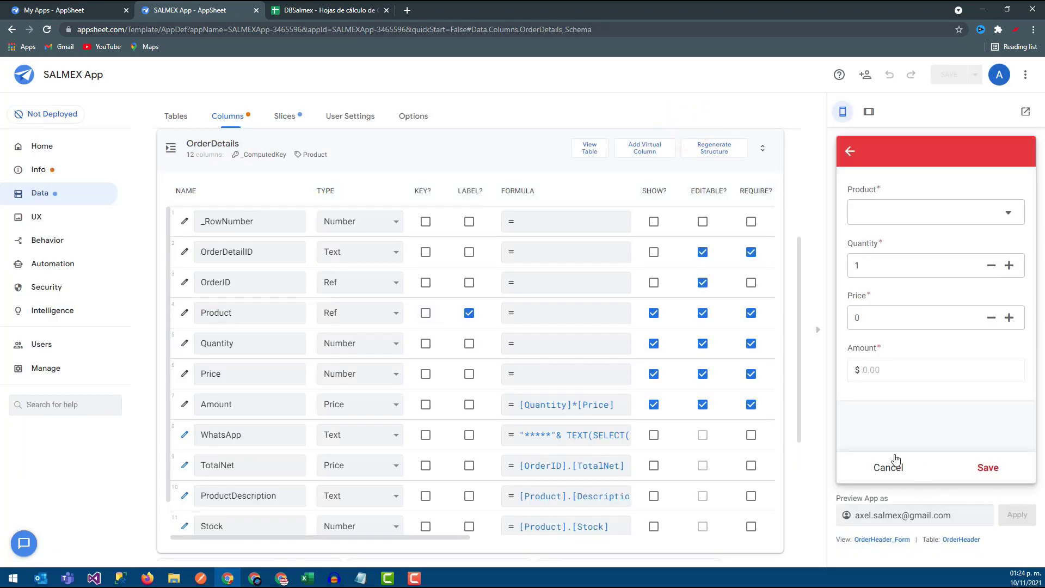
Test the Product dropdown in the preview form without choosing a product
{"action": "left_click", "coordinate": [899, 224]}
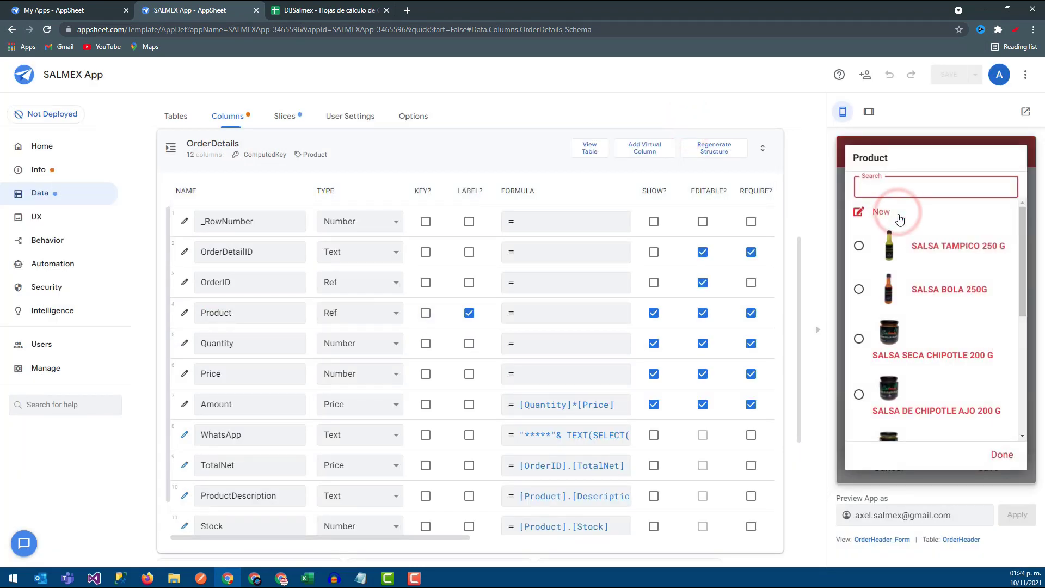
{"action": "left_click", "coordinate": [1000, 462]}
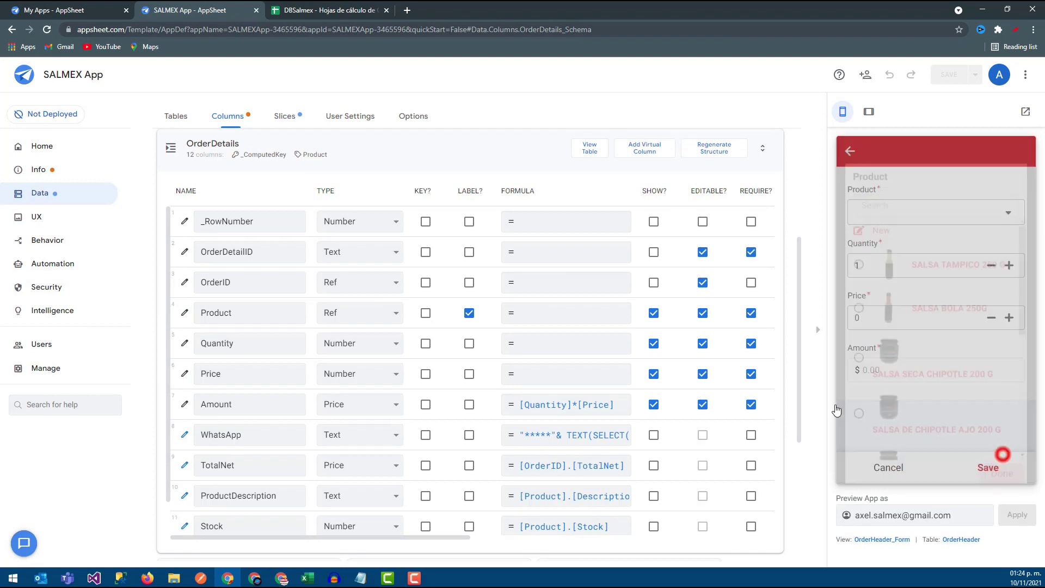
{"action": "left_click_drag", "start_coordinate": [249, 537], "coordinate": [253, 537]}
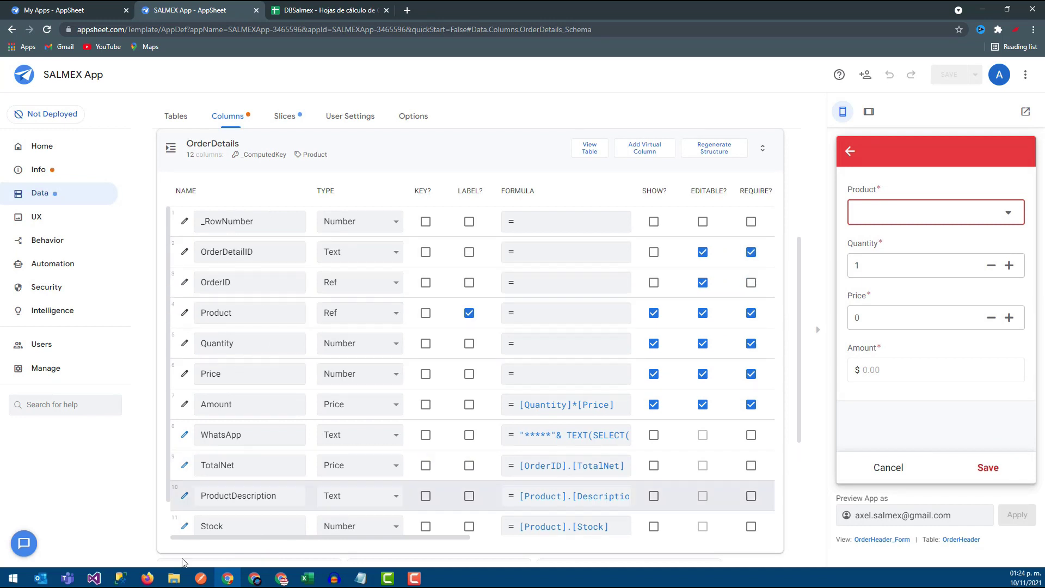
Scroll the OrderDetails columns table right and tick SCAN? on the Product row
{"action": "left_click_drag", "start_coordinate": [199, 538], "coordinate": [491, 545]}
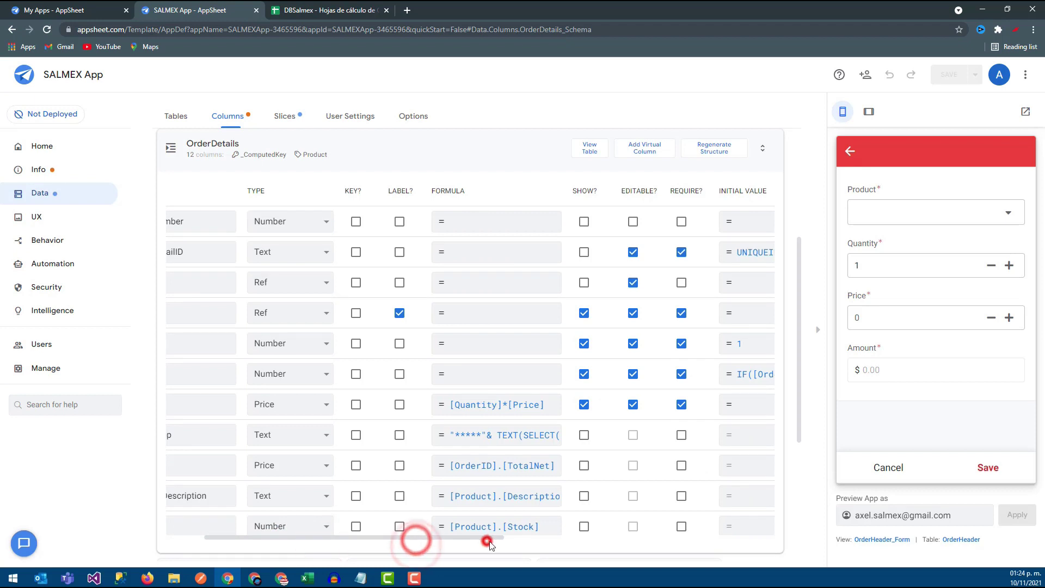
{"action": "left_click", "coordinate": [521, 538]}
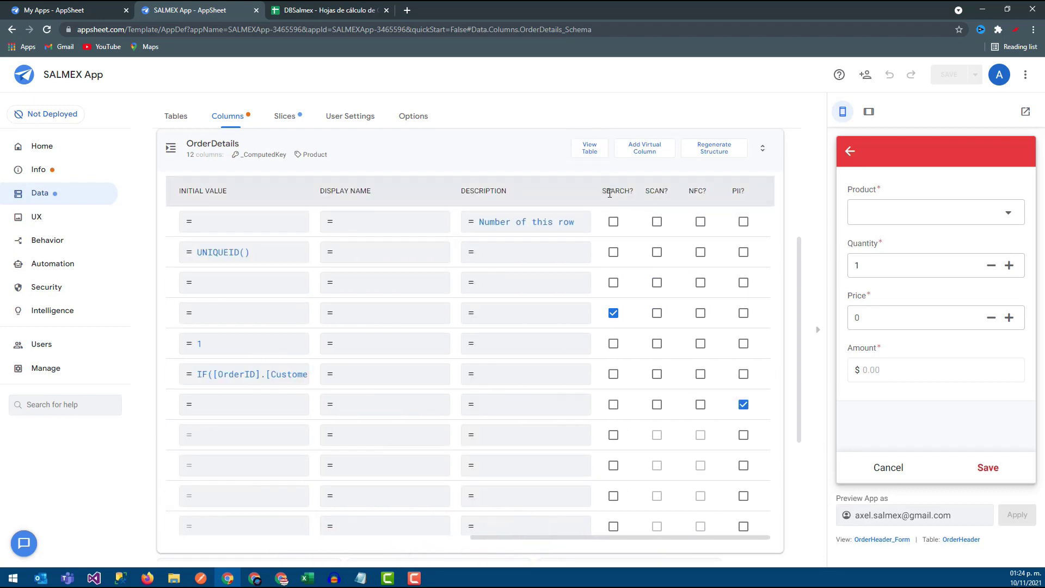
{"action": "left_click_drag", "start_coordinate": [616, 190], "coordinate": [744, 190]}
{"action": "left_click_drag", "start_coordinate": [550, 538], "coordinate": [249, 548]}
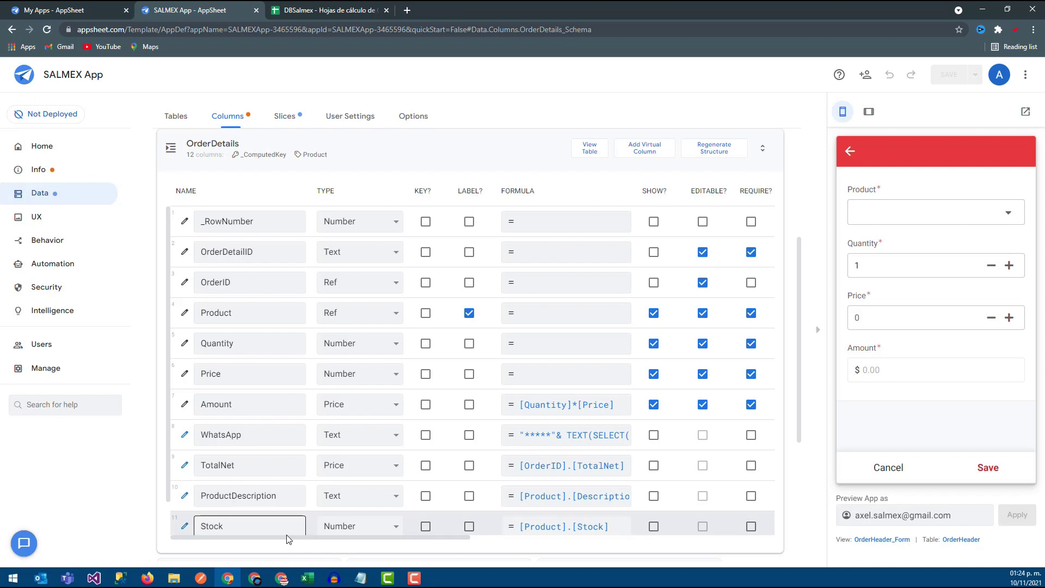
{"action": "left_click_drag", "start_coordinate": [288, 542], "coordinate": [588, 542]}
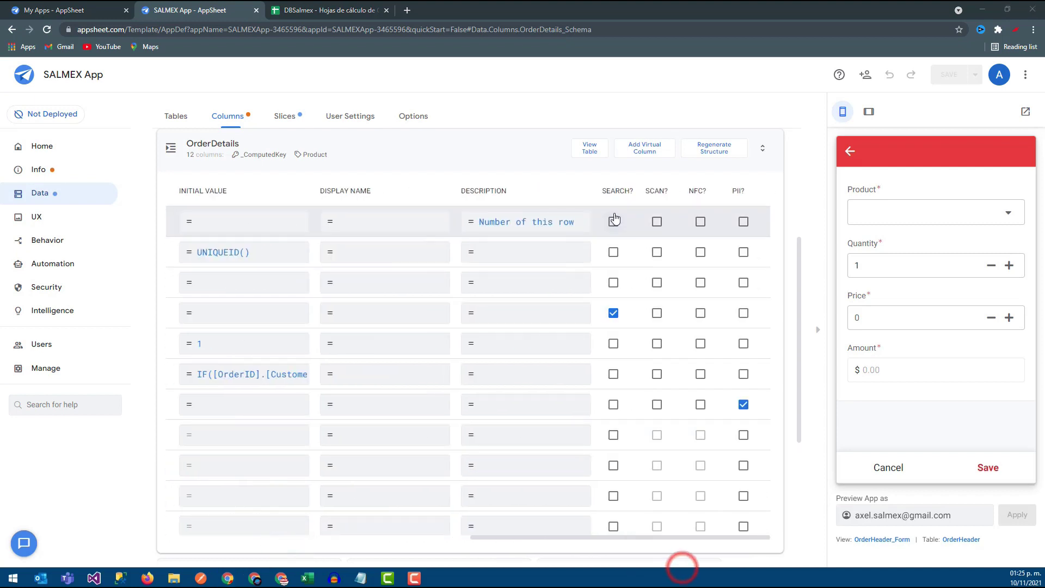
{"action": "left_click", "coordinate": [657, 316]}
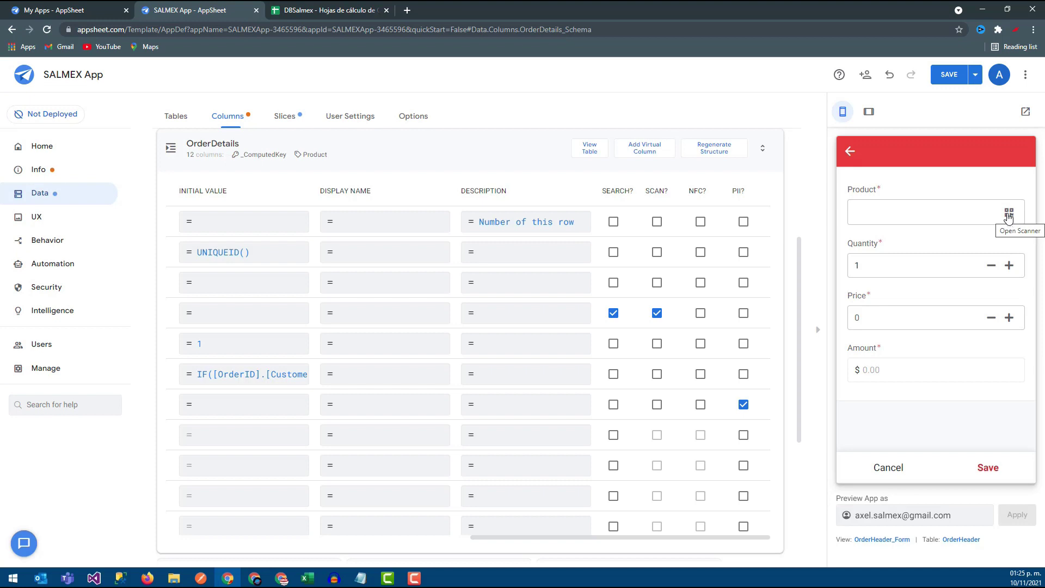
Test the Product scan icon in the preview, dismiss the unmatched alert, and save the app
{"action": "left_click", "coordinate": [1008, 217]}
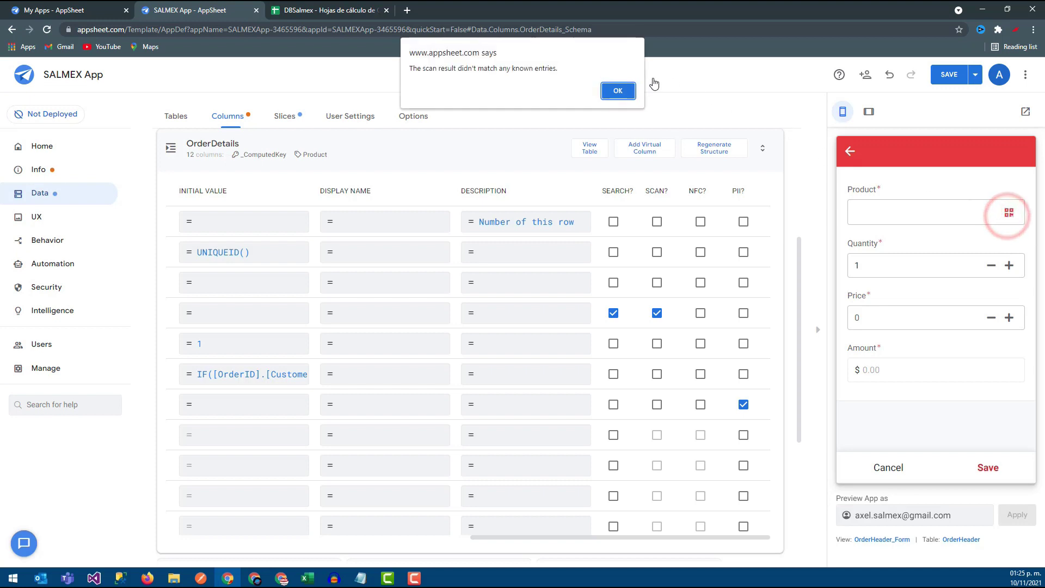
{"action": "left_click", "coordinate": [622, 92]}
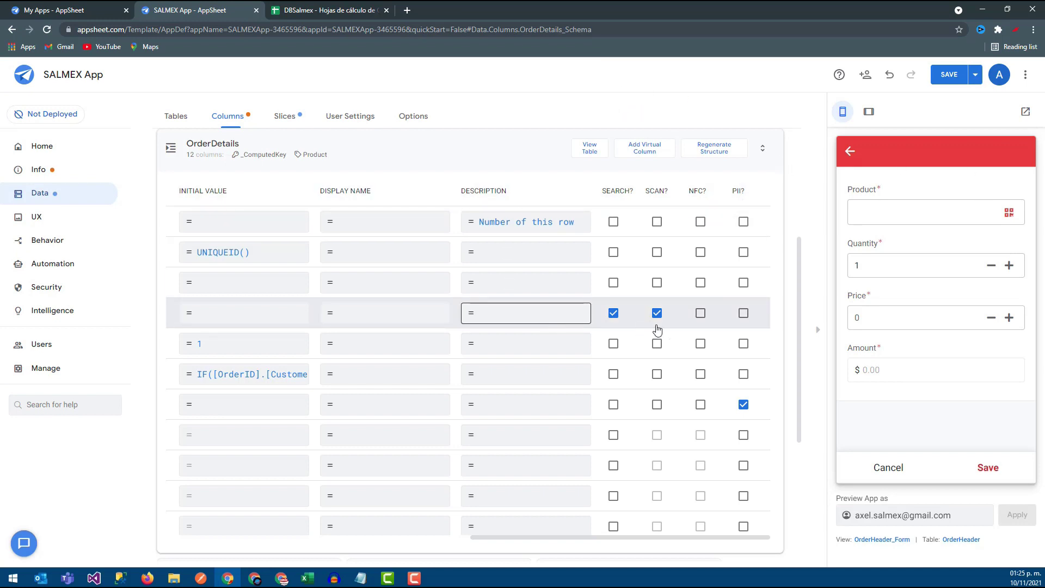
{"action": "left_click", "coordinate": [950, 75]}
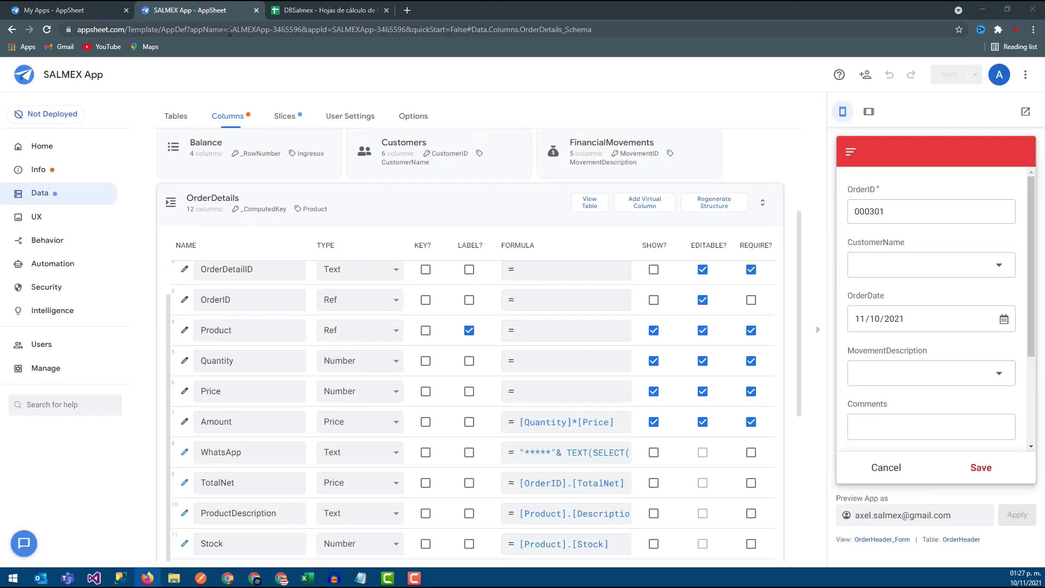
Open google.com in a new tab and search for 'create qr'
{"action": "left_click", "coordinate": [406, 10]}
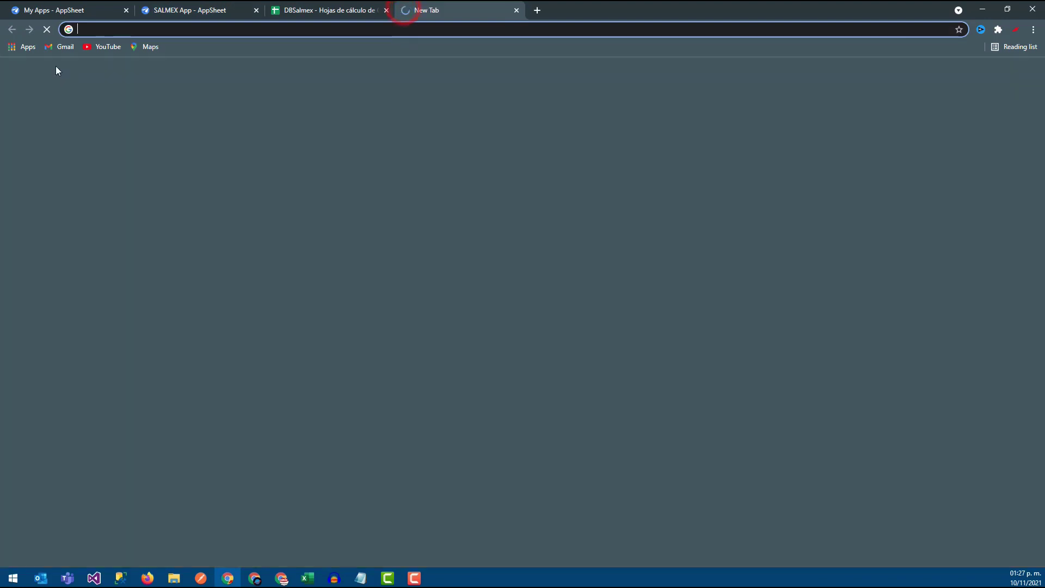
{"action": "type", "text": "google"}
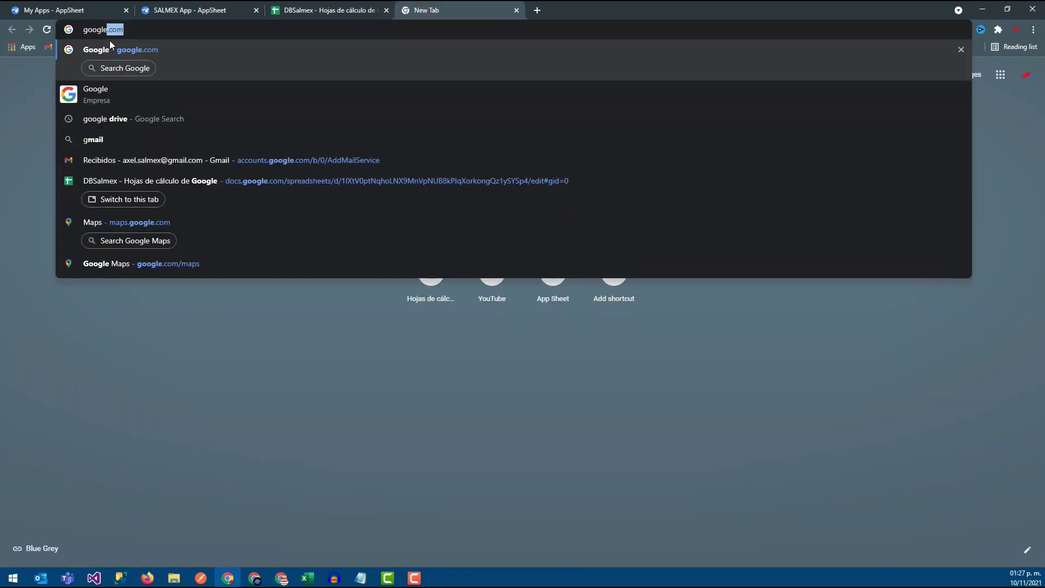
{"action": "key", "text": "Return"}
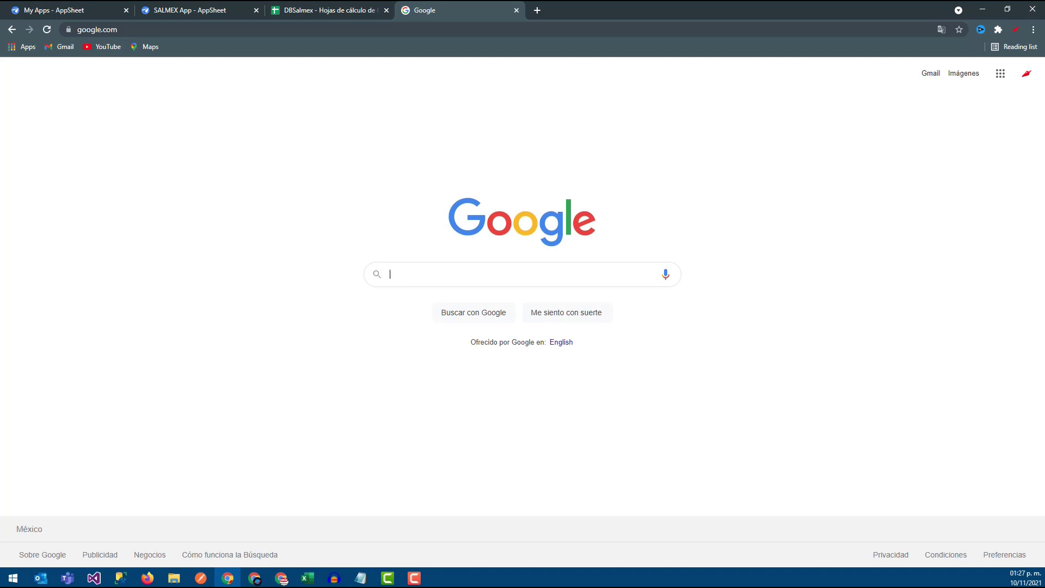
{"action": "left_click", "coordinate": [305, 10]}
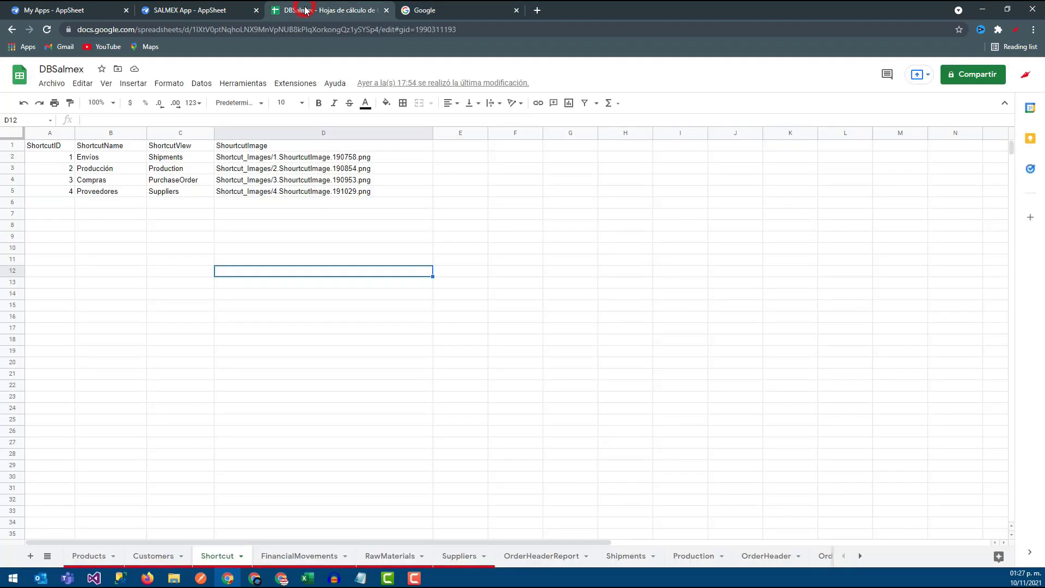
{"action": "left_click", "coordinate": [417, 11]}
{"action": "type", "text": "create q"}
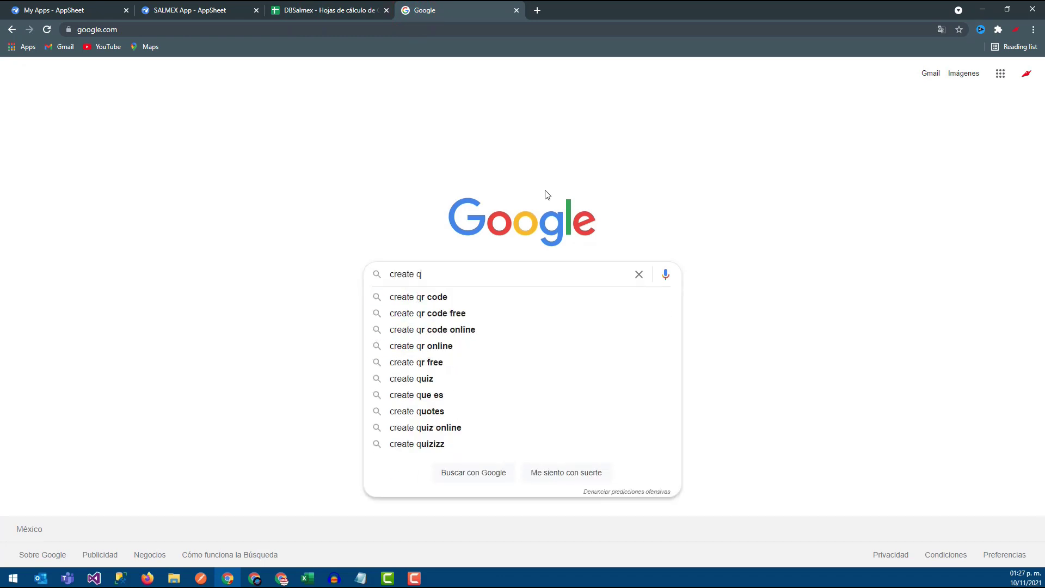
{"action": "type", "text": "r"}
{"action": "key", "text": "Return"}
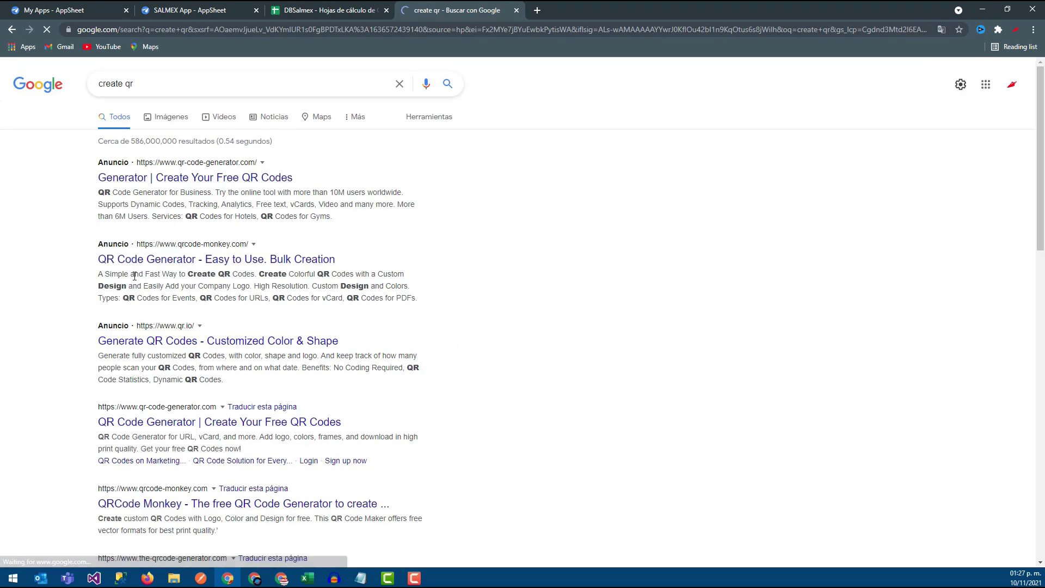
{"action": "left_click", "coordinate": [165, 343]}
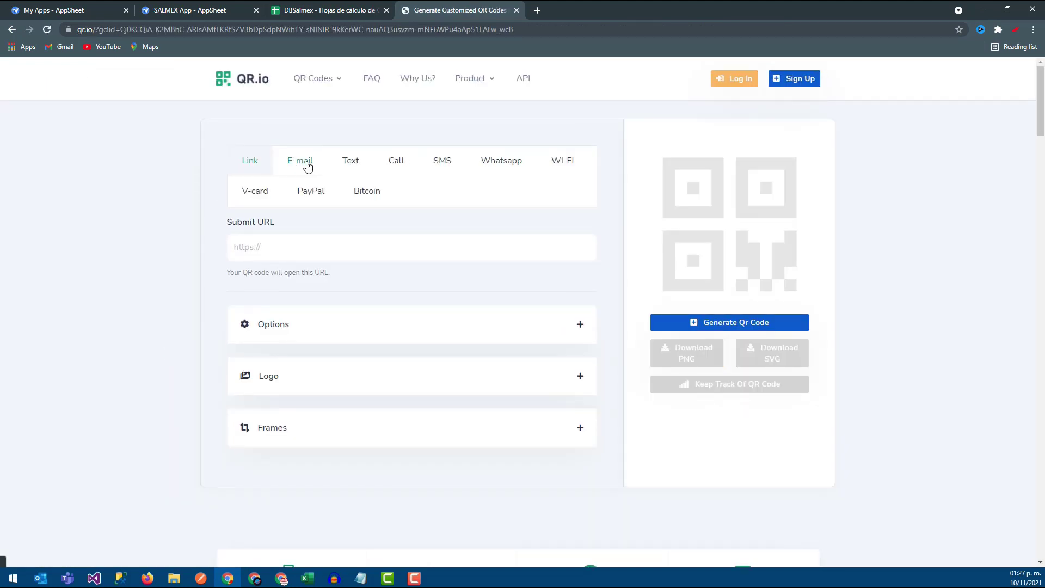
{"action": "left_click", "coordinate": [350, 163]}
{"action": "left_click", "coordinate": [276, 249]}
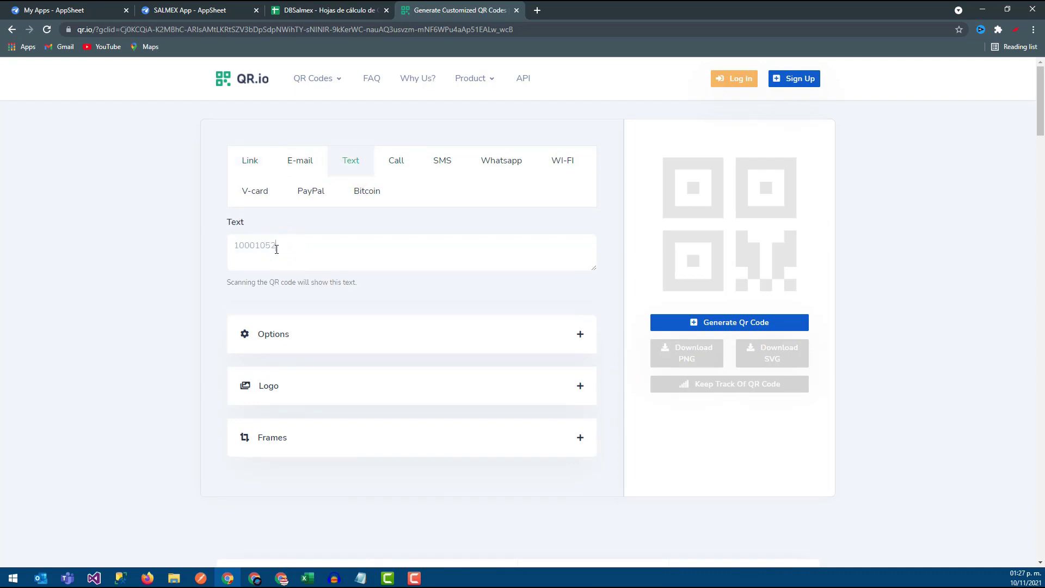
{"action": "left_click", "coordinate": [741, 326]}
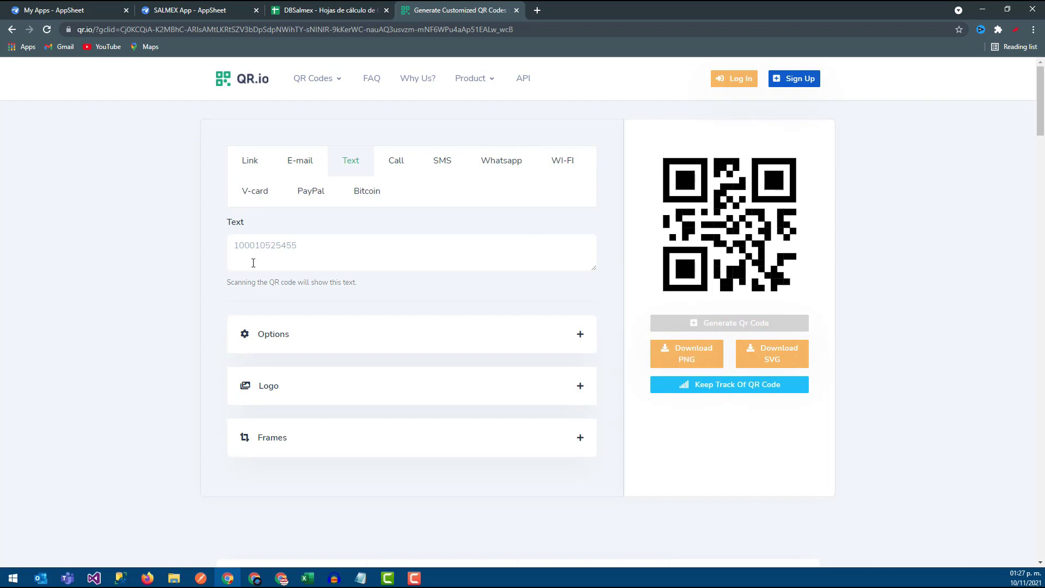
{"action": "double_click", "coordinate": [307, 250]}
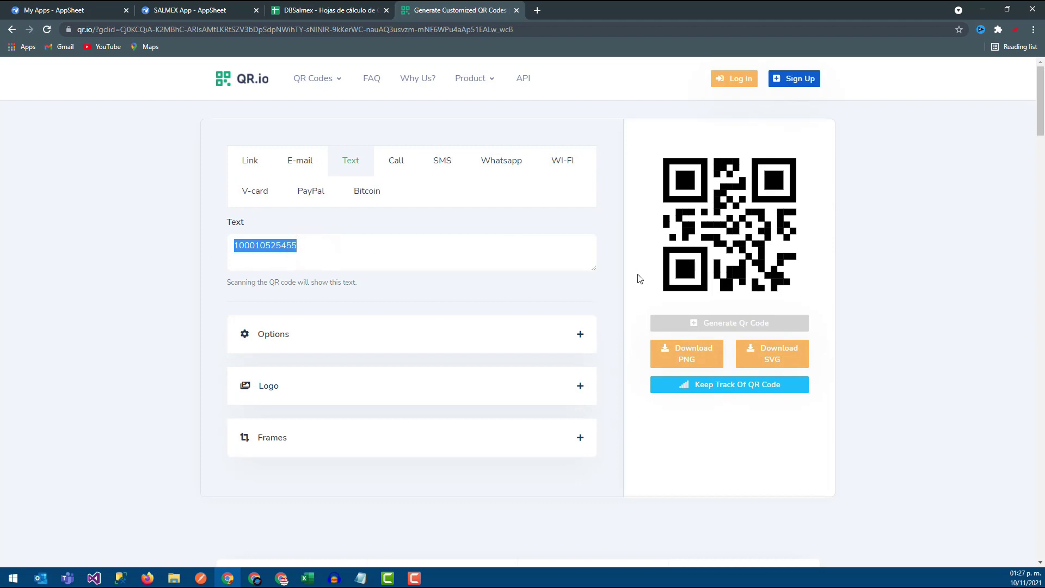
{"action": "left_click", "coordinate": [12, 30]}
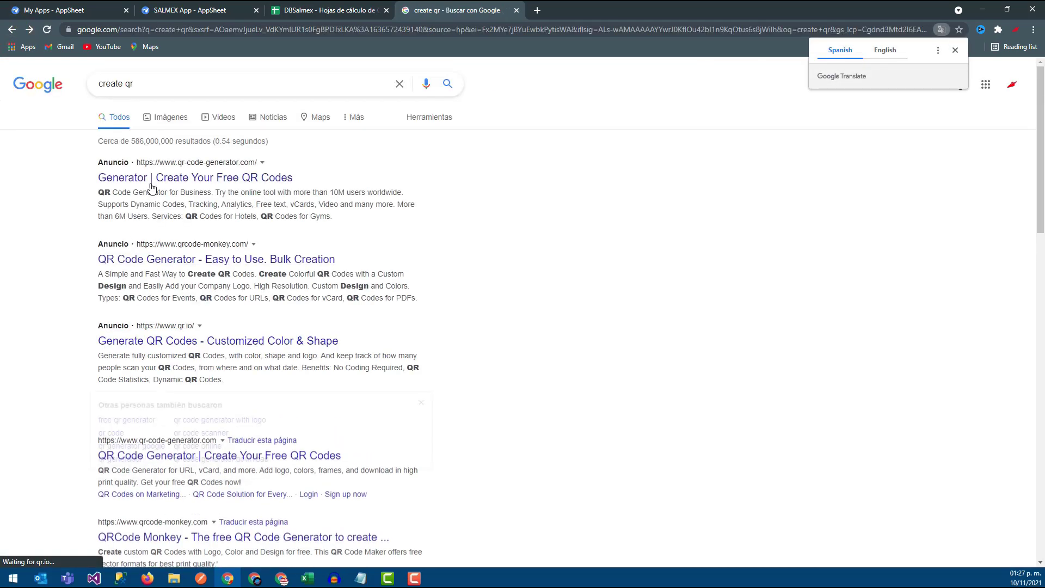
Generate a plain-text QR code for 'Binarios' on qr-code-generator.com
{"action": "left_click", "coordinate": [151, 184]}
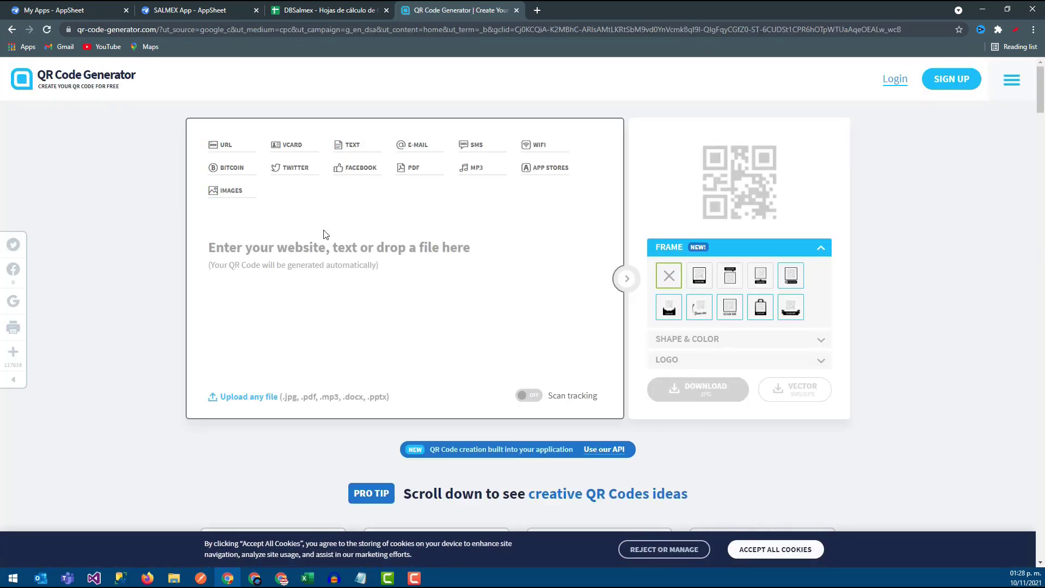
{"action": "left_click", "coordinate": [354, 154]}
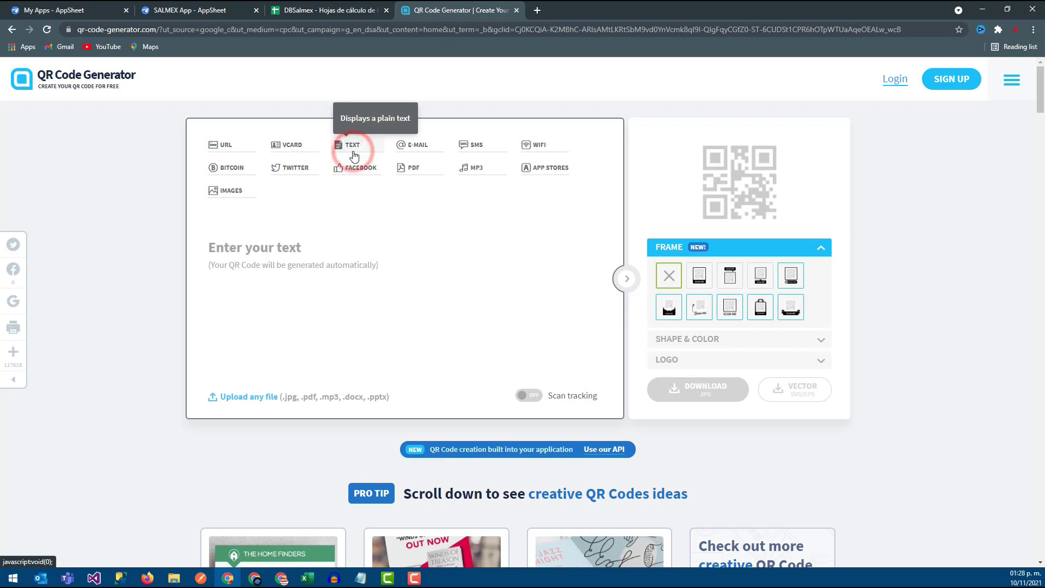
{"action": "left_click", "coordinate": [252, 249]}
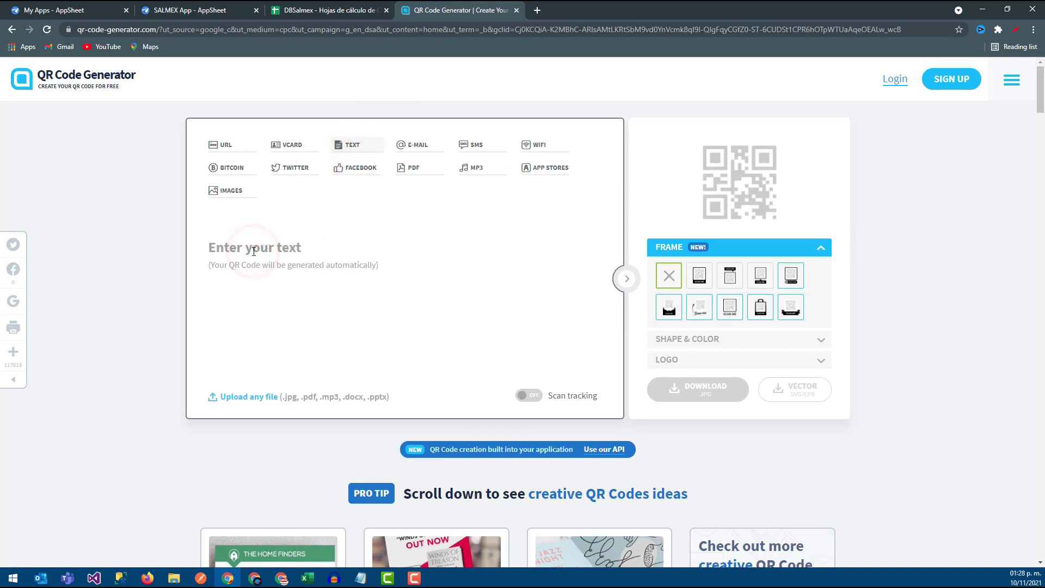
{"action": "type", "text": "Binarios"}
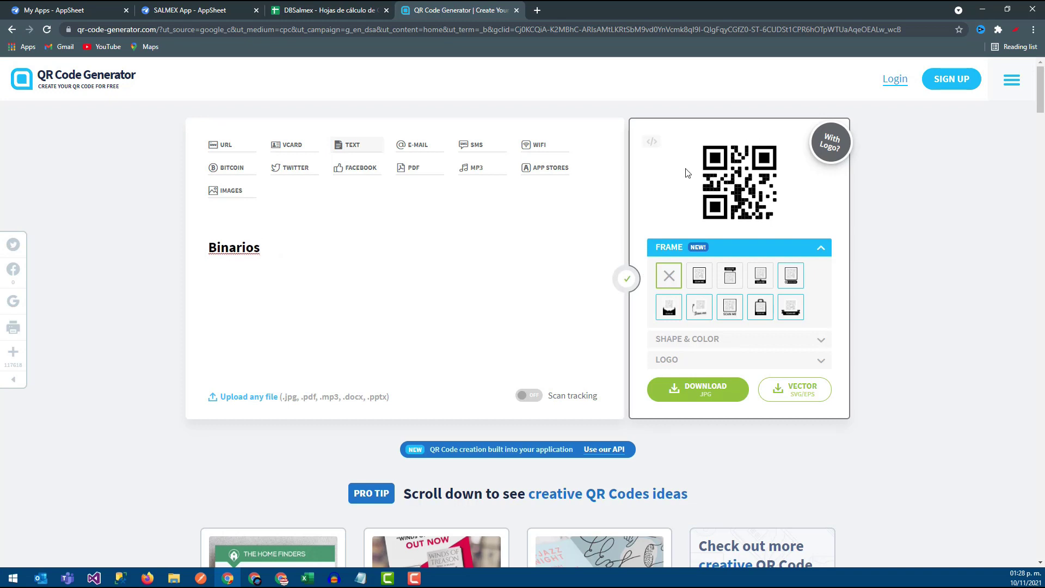
{"action": "left_click_drag", "start_coordinate": [267, 250], "coordinate": [201, 248]}
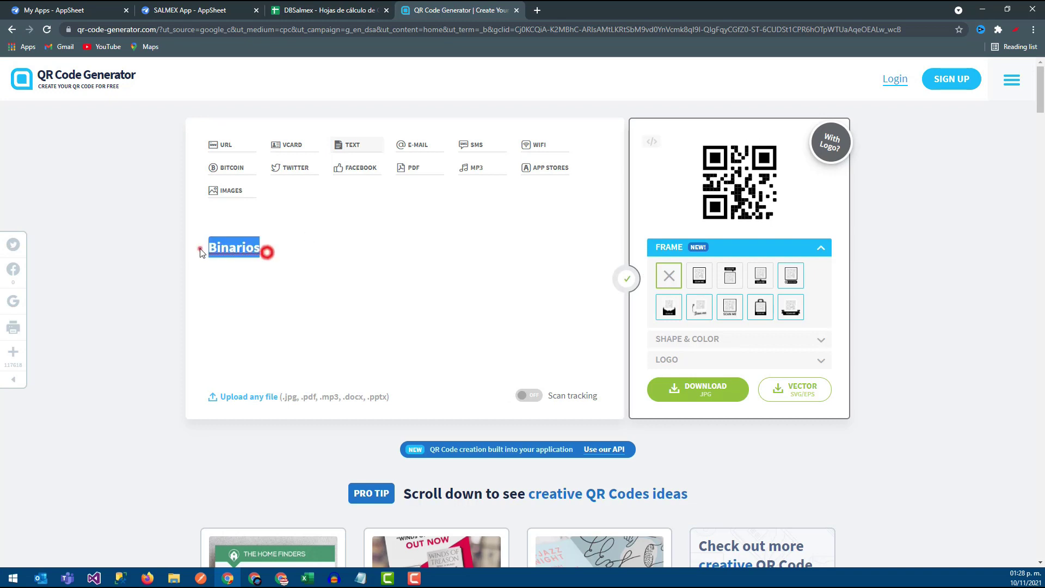
{"action": "left_click", "coordinate": [538, 11]}
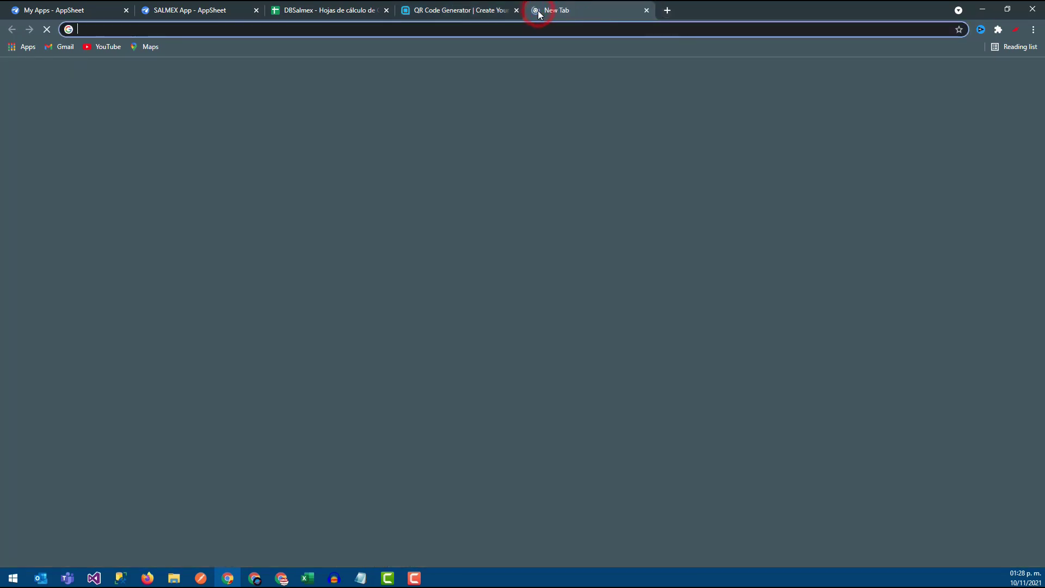
From the Google Sheets home page, create a new blank spreadsheet
{"action": "left_click", "coordinate": [647, 9]}
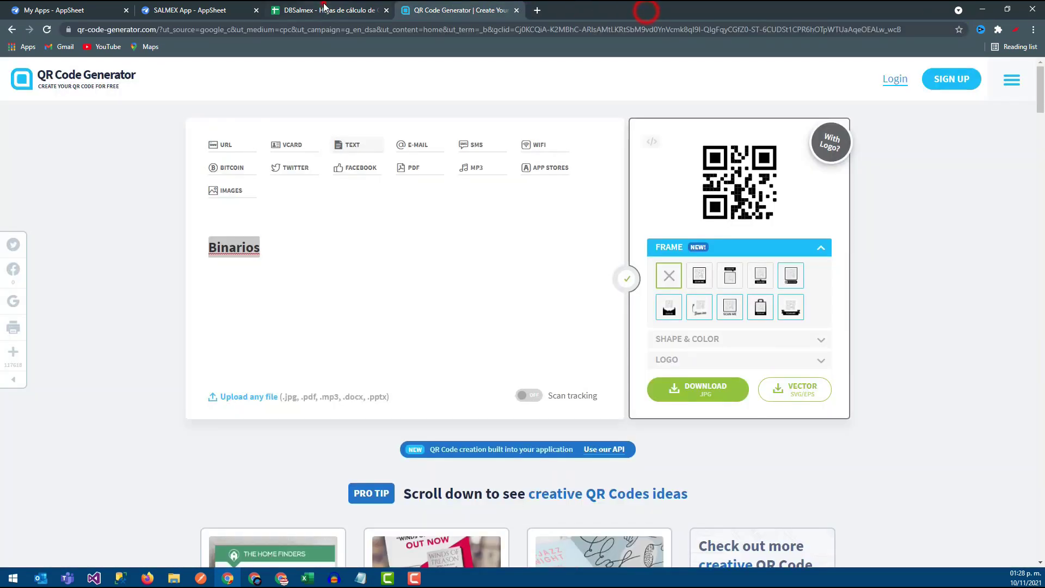
{"action": "left_click", "coordinate": [325, 10]}
{"action": "left_click", "coordinate": [19, 80]}
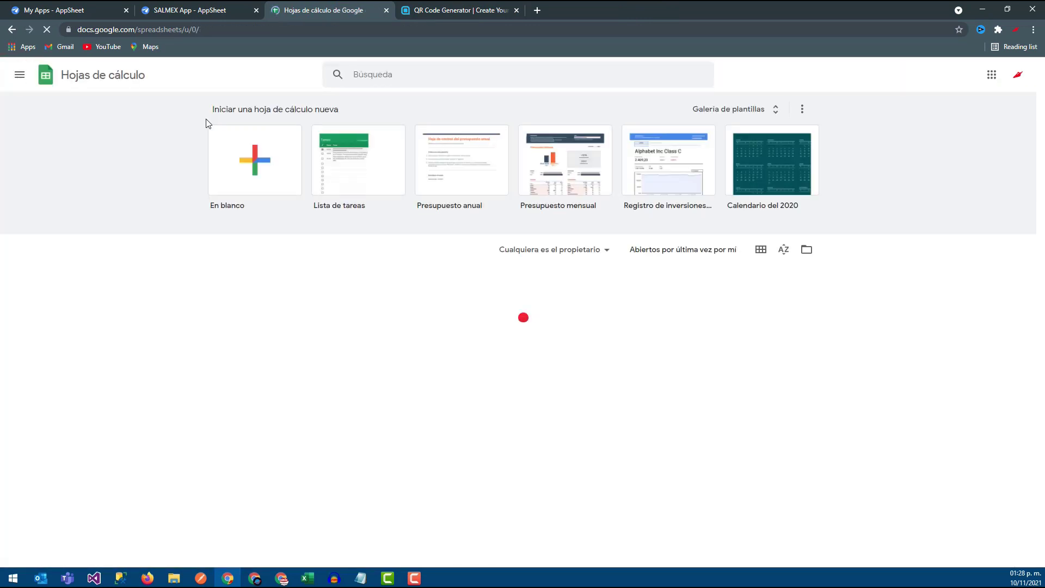
{"action": "left_click", "coordinate": [244, 165]}
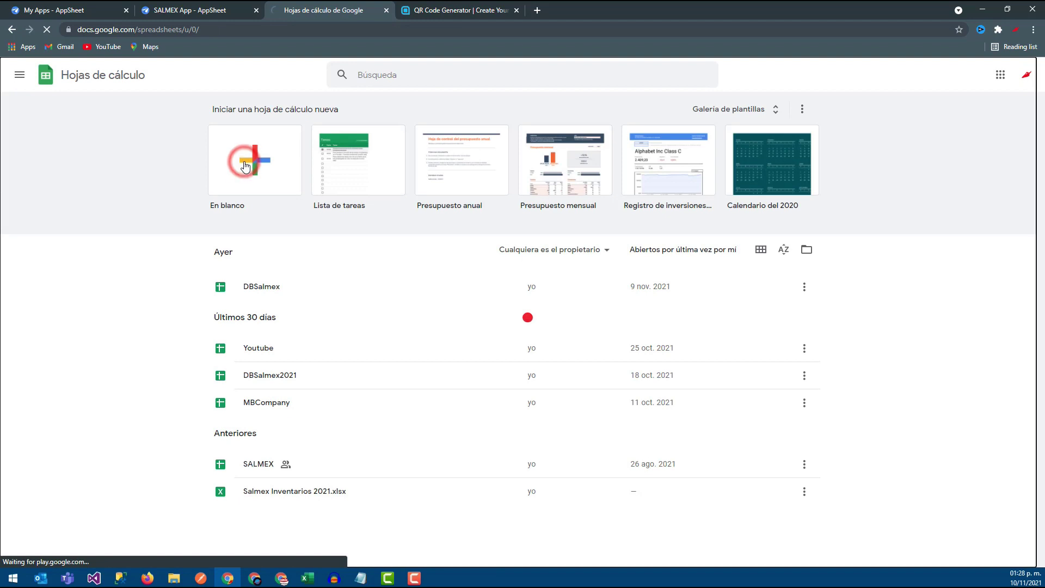
{"action": "left_click", "coordinate": [93, 161]}
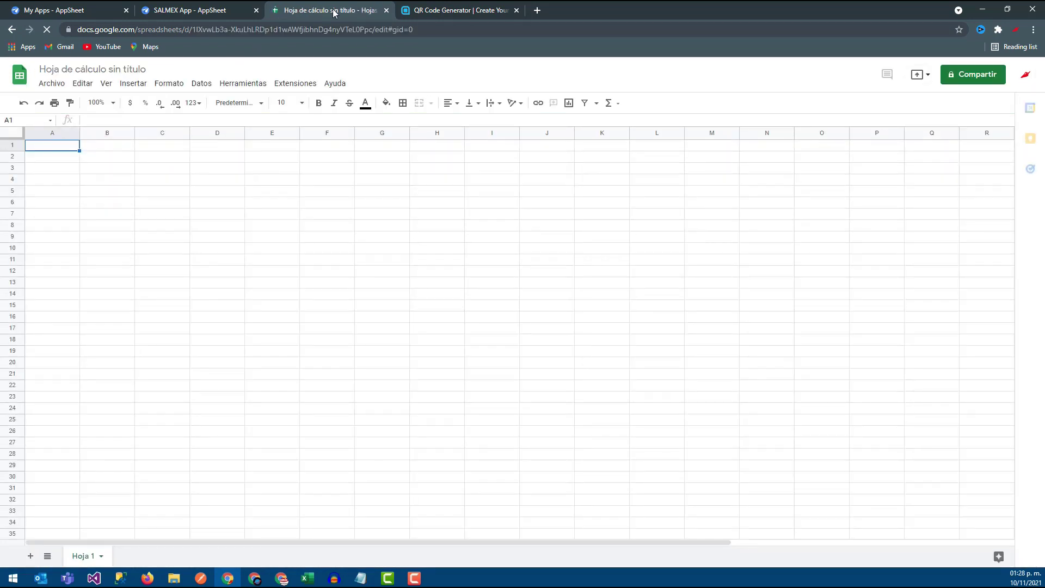
Open Google Sheets home in a new tab through Google's apps menu
{"action": "left_click", "coordinate": [424, 10]}
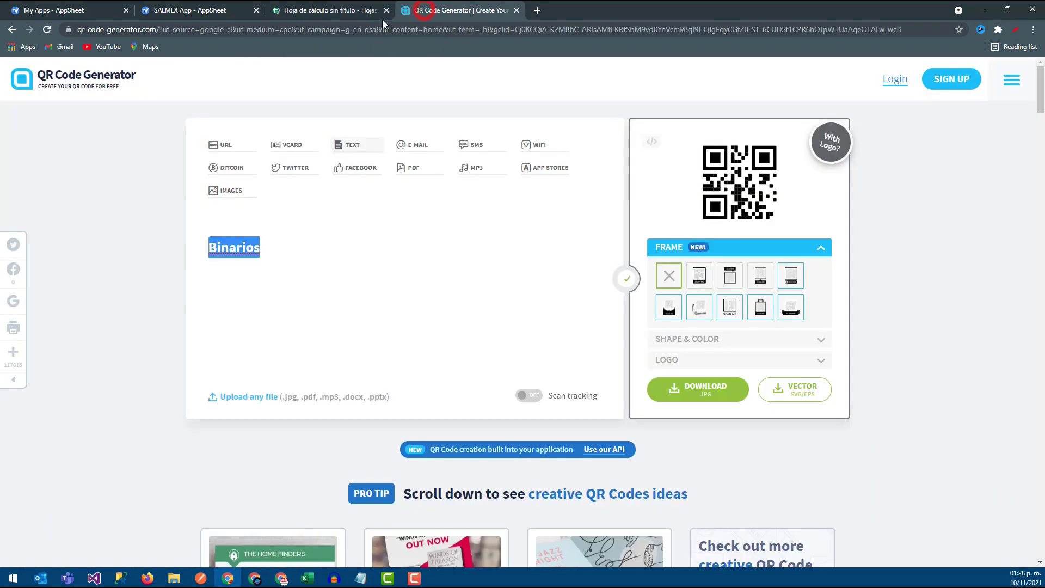
{"action": "left_click", "coordinate": [545, 11]}
{"action": "type", "text": "google.com"}
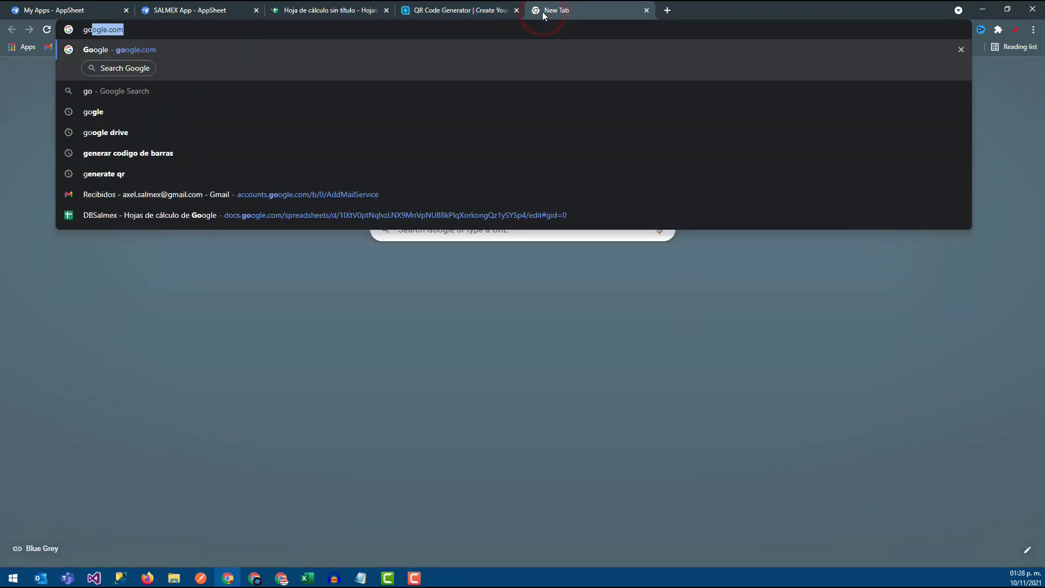
{"action": "key", "text": "Return"}
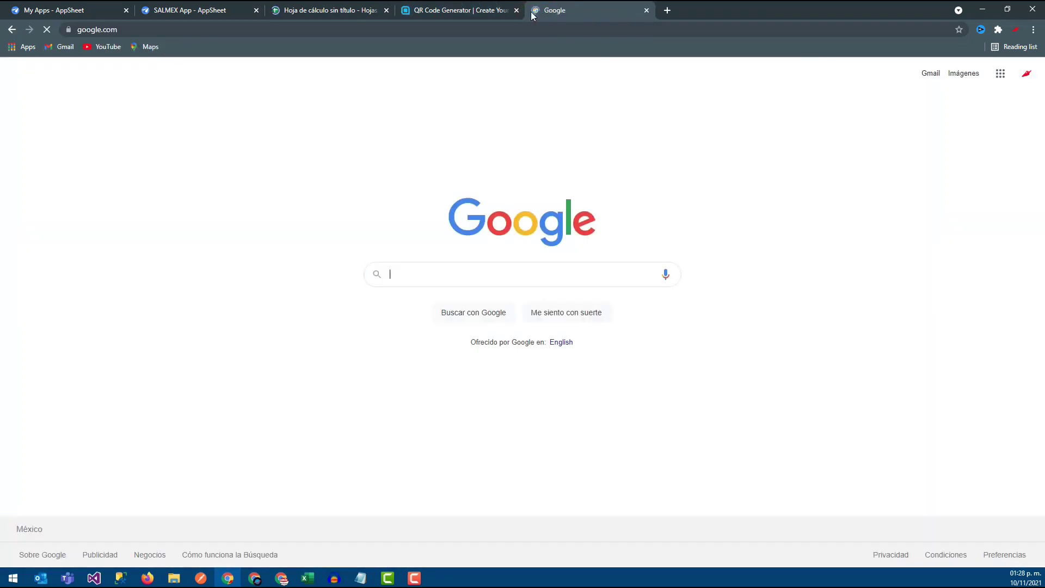
{"action": "left_click", "coordinate": [1000, 75]}
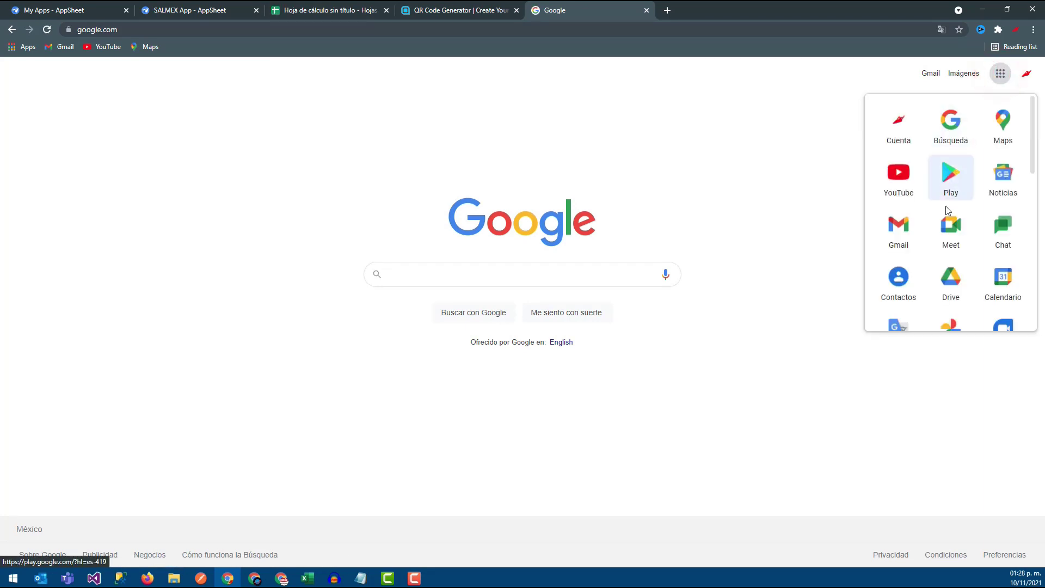
{"action": "scroll", "coordinate": [950, 218], "scroll_direction": "down", "scroll_amount": 4}
{"action": "left_click", "coordinate": [1005, 229]}
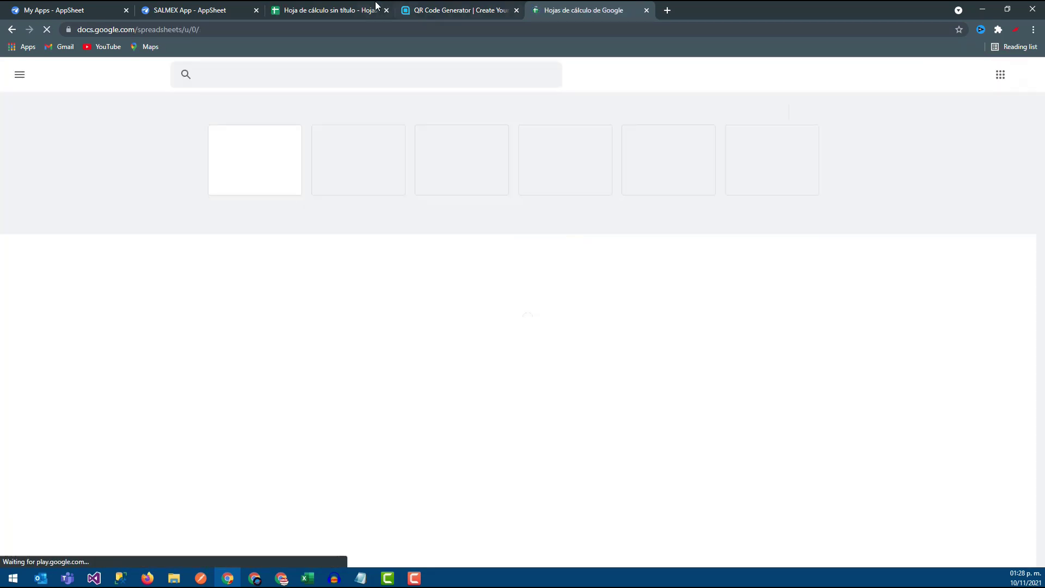
Rename the untitled spreadsheet to 'QR', then return to the Sheets home tab
{"action": "left_click", "coordinate": [375, 7]}
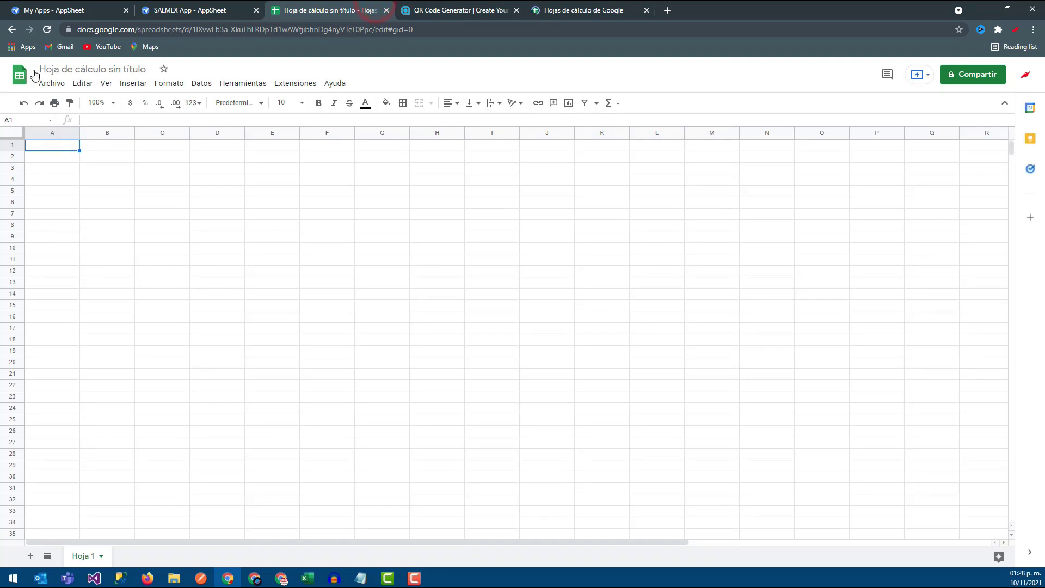
{"action": "left_click", "coordinate": [64, 68]}
{"action": "type", "text": "QR"}
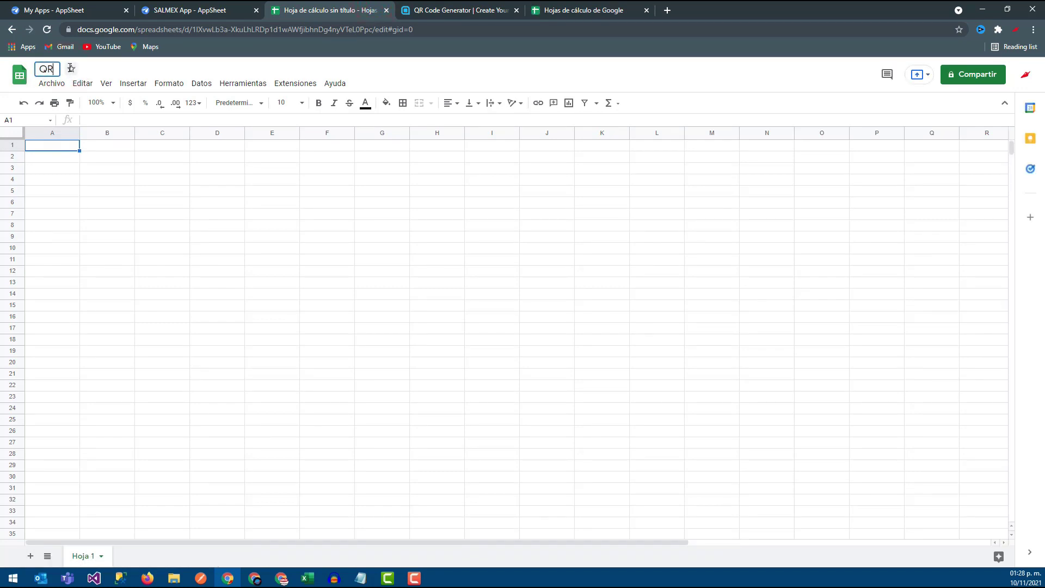
{"action": "left_click", "coordinate": [114, 202]}
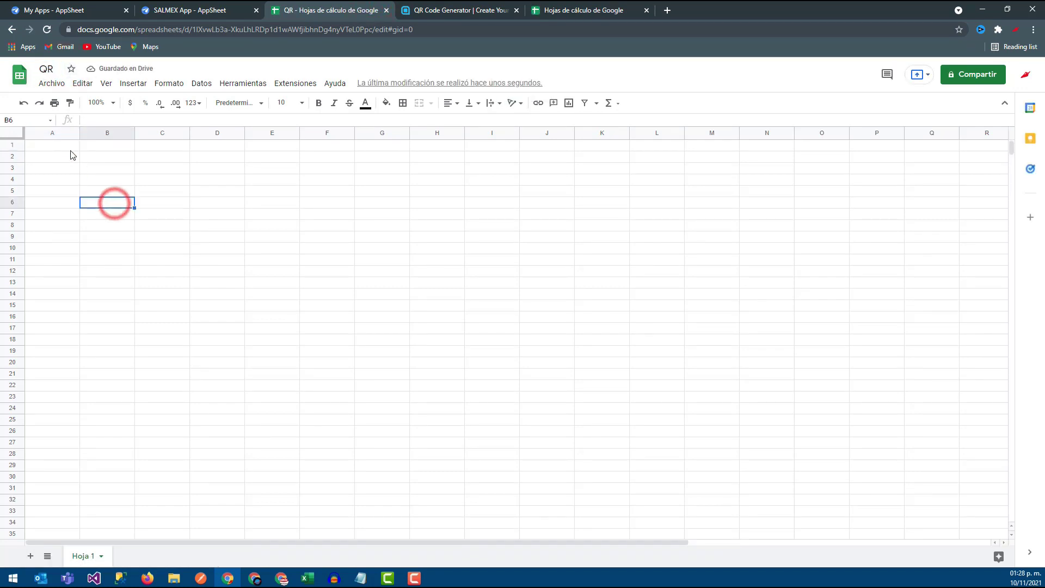
{"action": "left_click", "coordinate": [65, 145]}
{"action": "key", "text": "ctrl+Tab"}
{"action": "key", "text": "ctrl+Tab"}
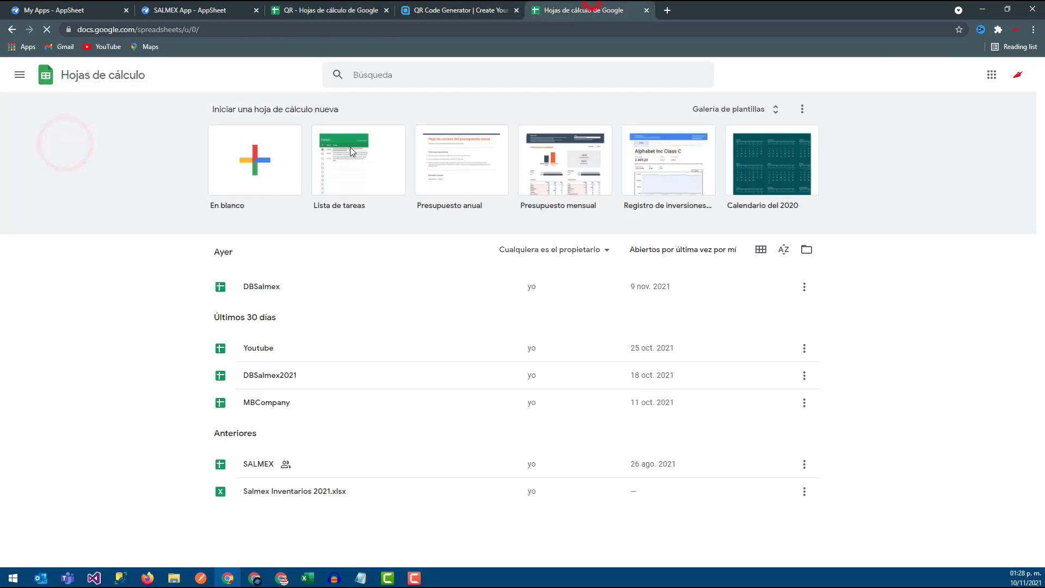
Copy the ProductID header and product codes (A1:A10) from DBSalmex's Products sheet into the clipboard
{"action": "left_click", "coordinate": [263, 293]}
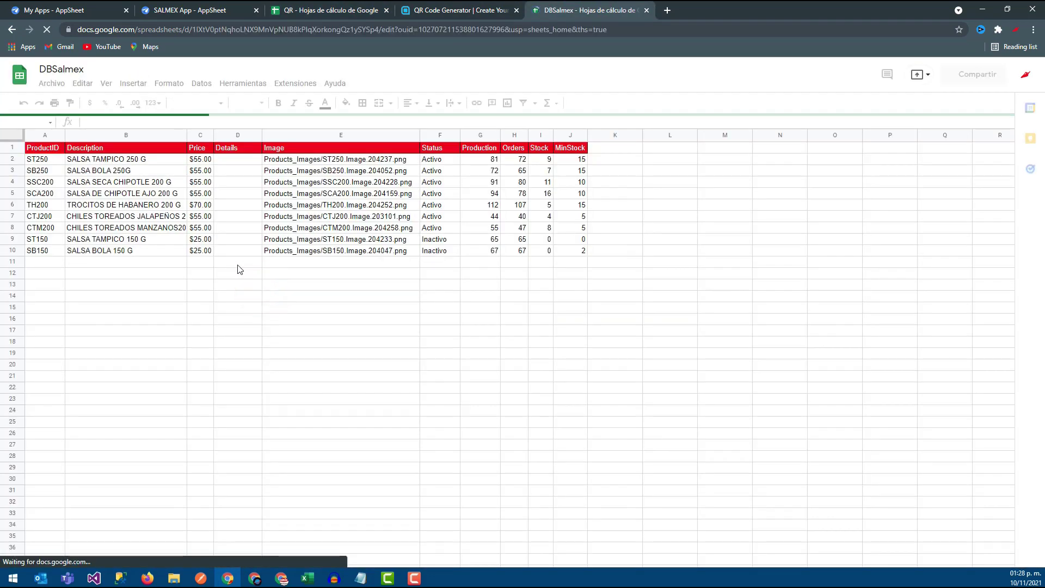
{"action": "left_click_drag", "start_coordinate": [56, 158], "coordinate": [48, 252]}
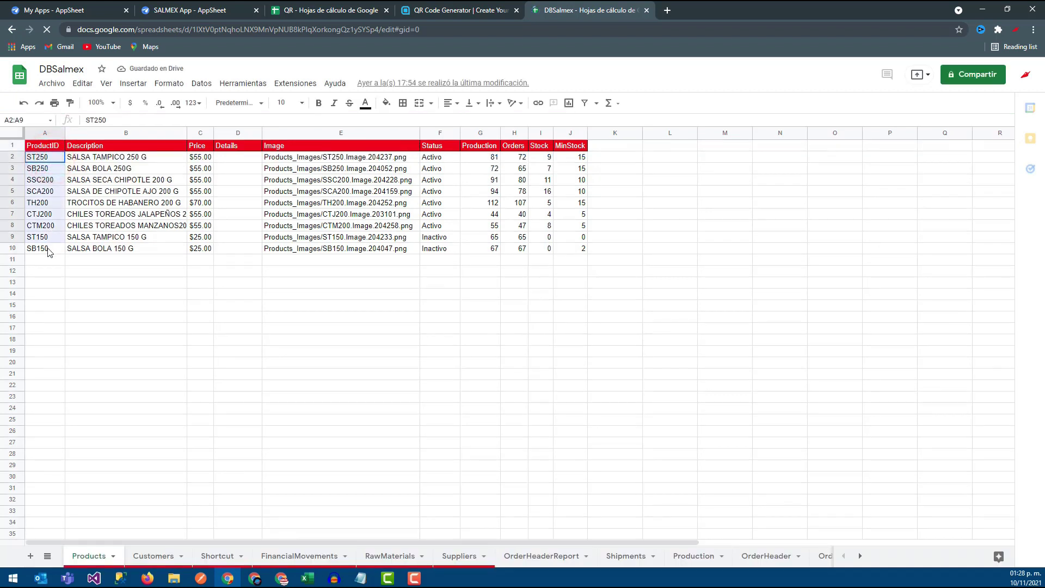
{"action": "left_click", "coordinate": [53, 260]}
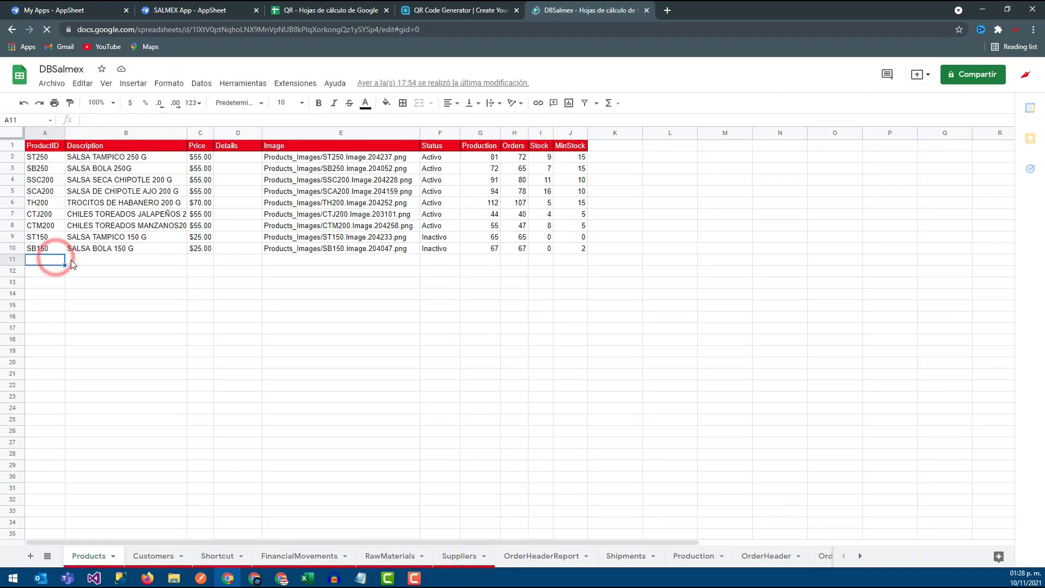
{"action": "left_click", "coordinate": [50, 156]}
{"action": "key", "text": "ctrl+shift+Down"}
{"action": "left_click_drag", "start_coordinate": [50, 146], "coordinate": [50, 249]}
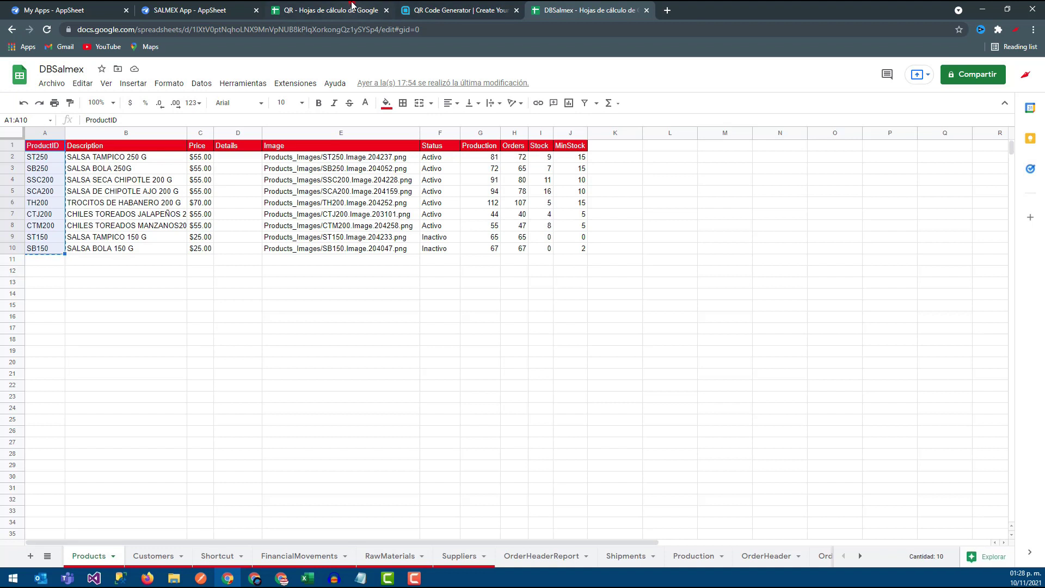
{"action": "left_click", "coordinate": [327, 10]}
{"action": "left_click", "coordinate": [66, 167]}
Paste the ProductID codes into column A and add Barcode and QRcode headers in B1 and C1
{"action": "left_click", "coordinate": [64, 145]}
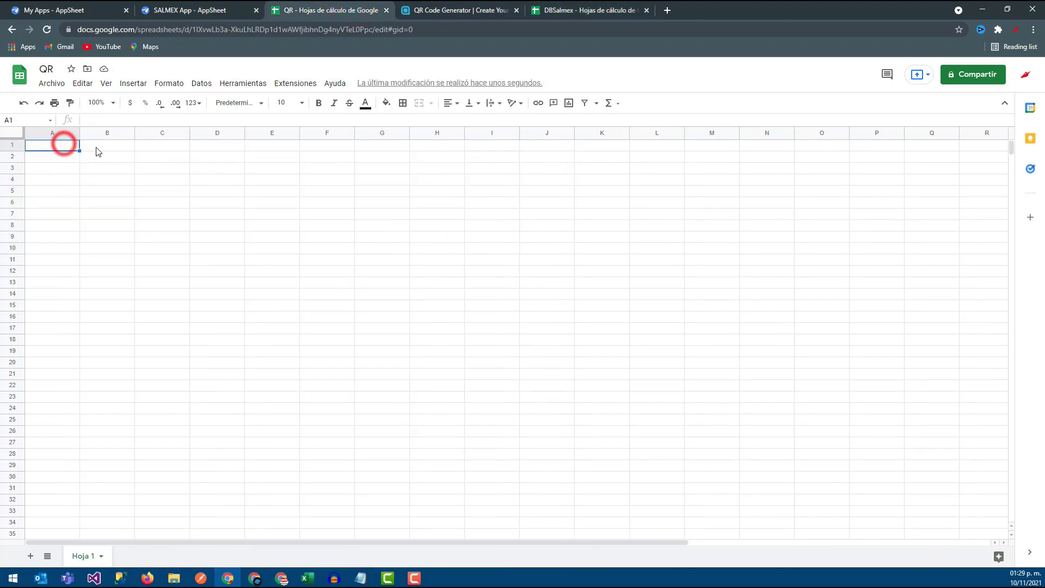
{"action": "type", "text": "ProductID ST250 SB250 SSC200 SCA200 TH200 CTJ200 CTM200 ST150 SB150"}
{"action": "left_click", "coordinate": [136, 150]}
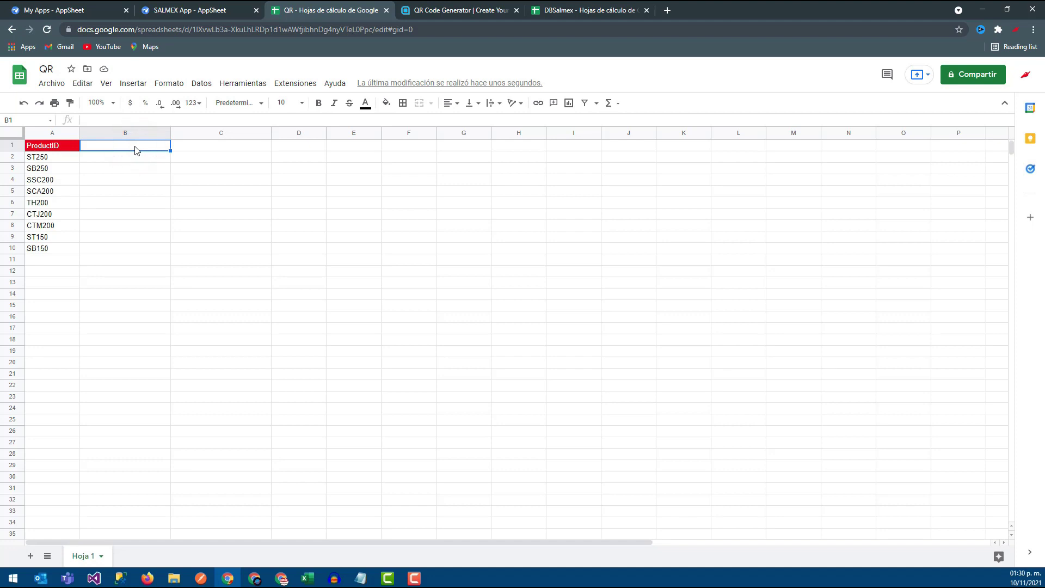
{"action": "type", "text": "BA"}
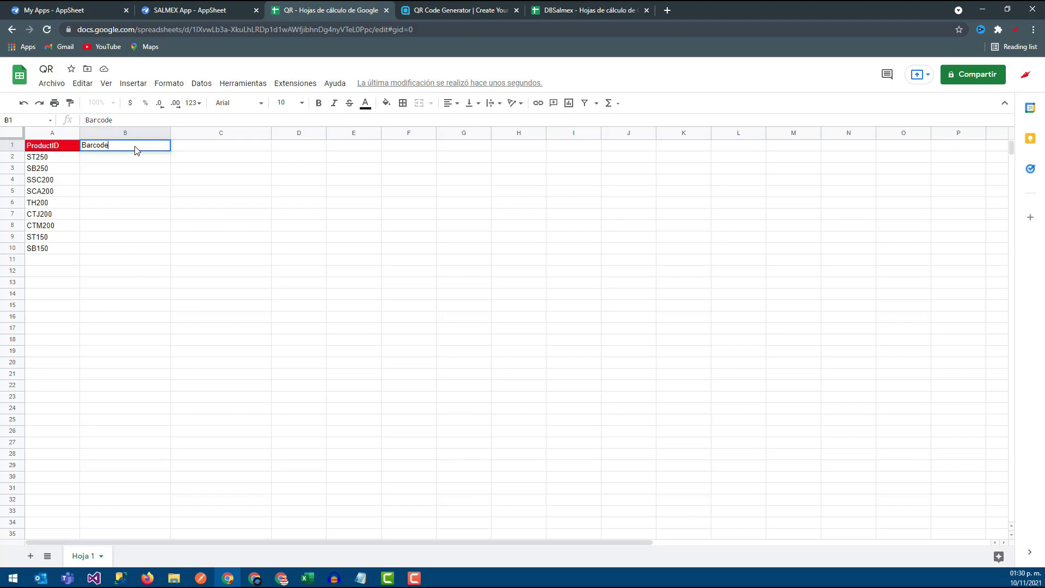
{"action": "key", "text": "Tab"}
{"action": "type", "text": "QR"}
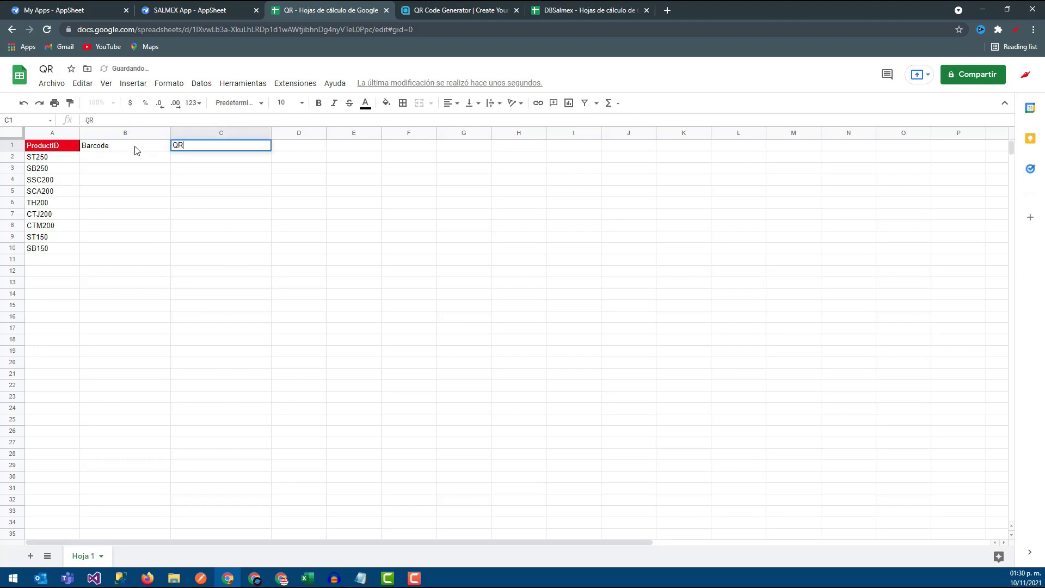
{"action": "type", "text": "code"}
{"action": "key", "text": "Return"}
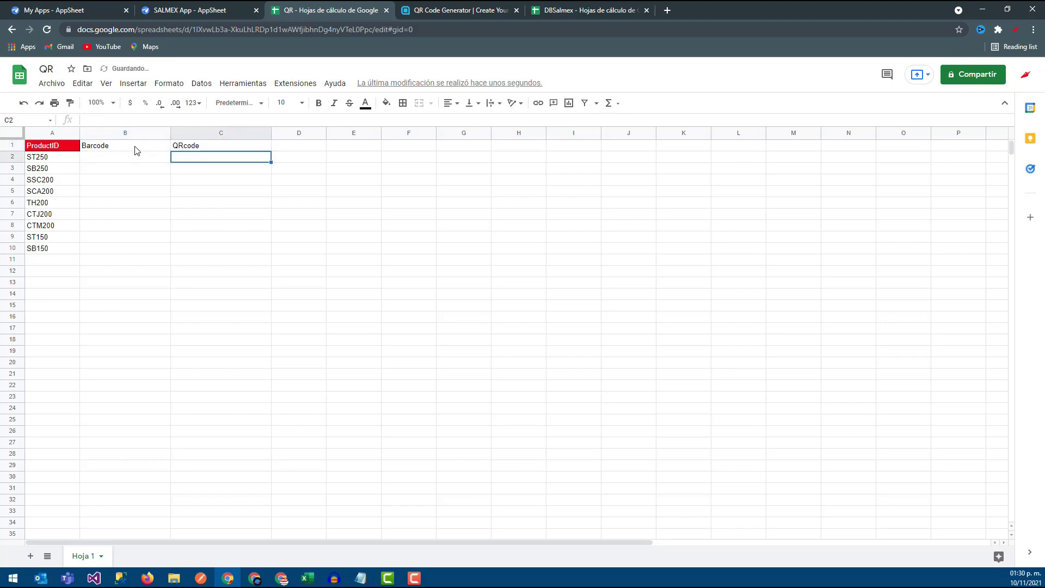
{"action": "left_click", "coordinate": [123, 158]}
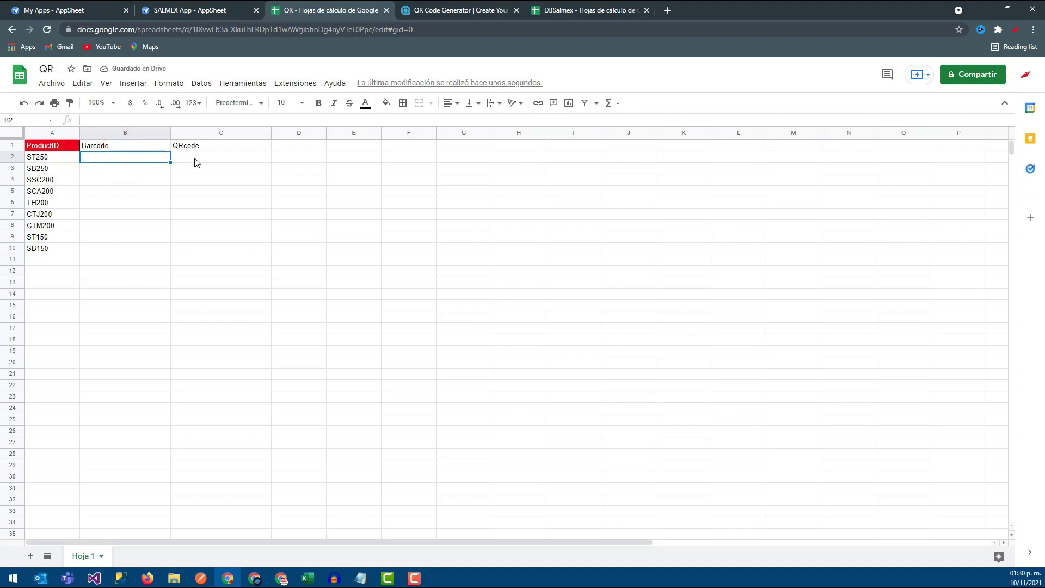
{"action": "left_click", "coordinate": [194, 160]}
{"action": "left_click", "coordinate": [142, 155]}
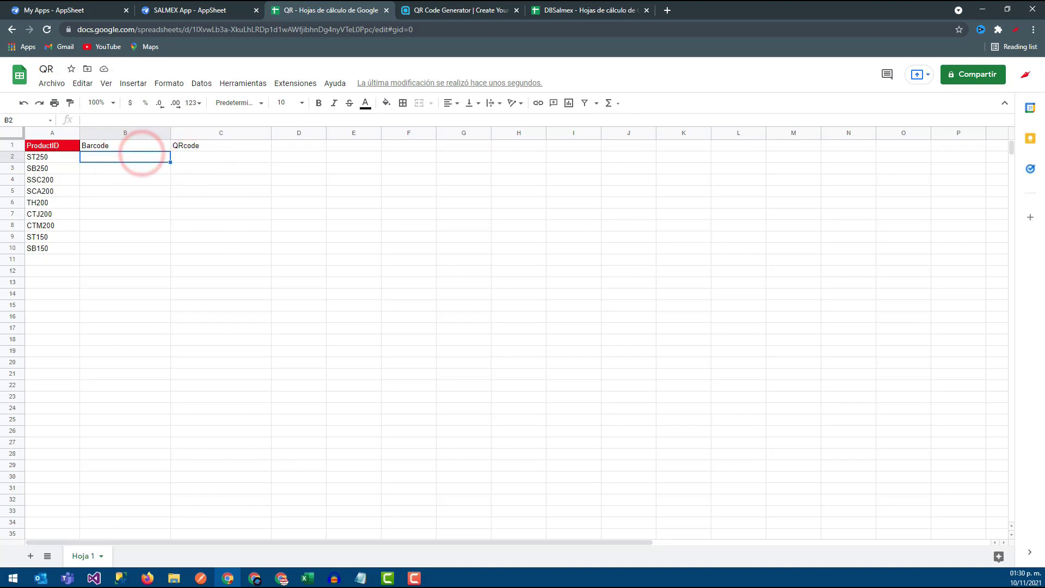
{"action": "left_click", "coordinate": [116, 123]}
{"action": "type", "text": "=IMAGE(\"https://barcode.tec-it.com/barcode.ashx?data=\"&A5"}
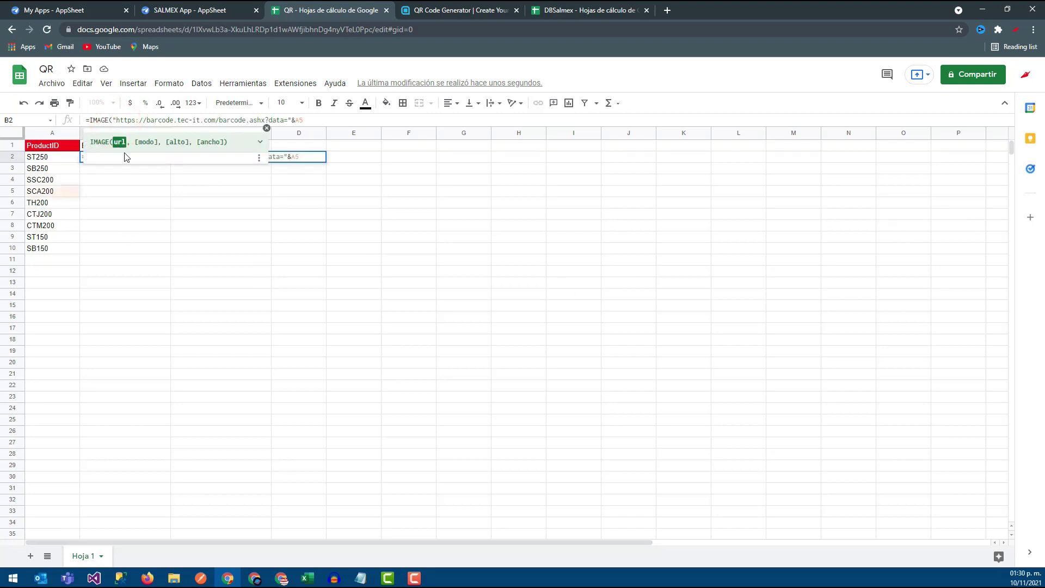
{"action": "double_click", "coordinate": [91, 121]}
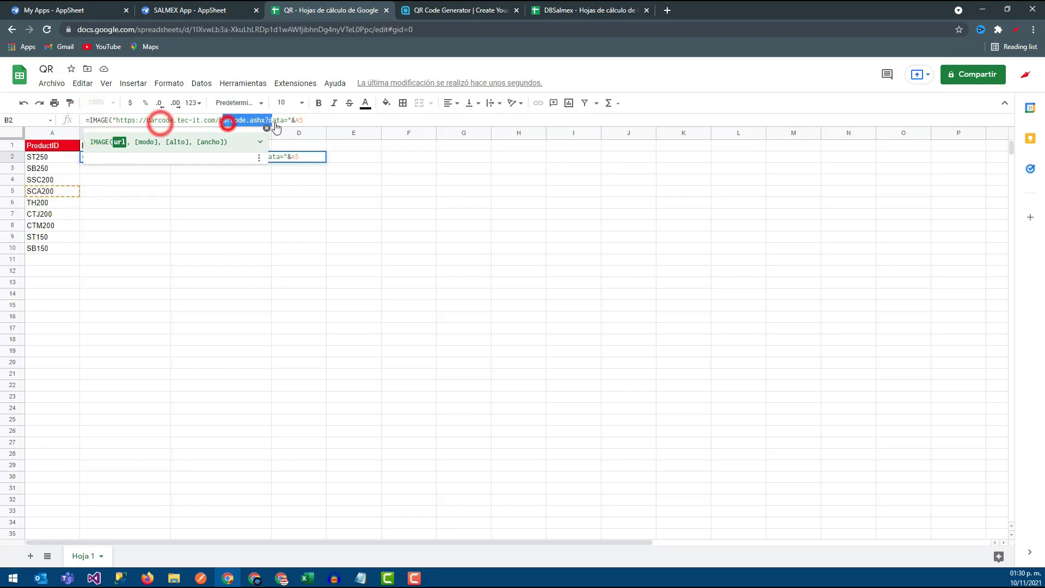
{"action": "left_click_drag", "start_coordinate": [222, 121], "coordinate": [280, 121]}
{"action": "left_click", "coordinate": [309, 121]}
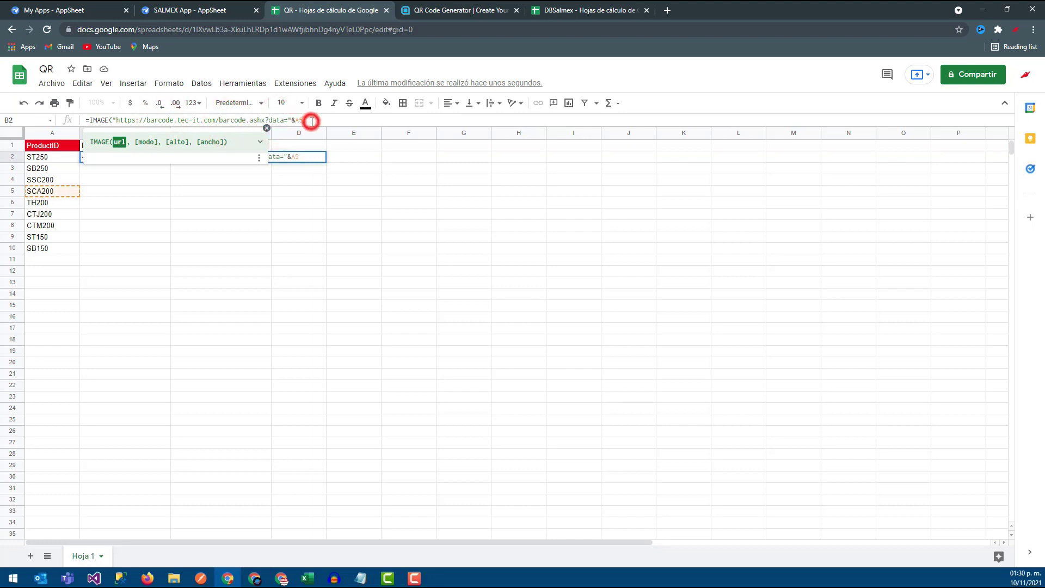
{"action": "key", "text": "BackSpace"}
{"action": "key", "text": "BackSpace"}
{"action": "key", "text": "BackSpace"}
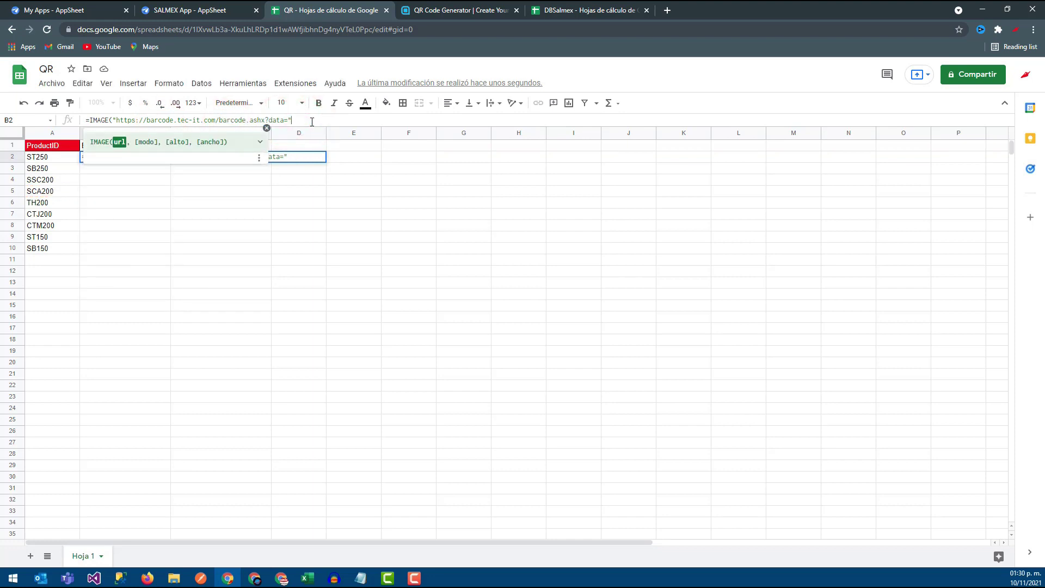
{"action": "type", "text": "&"}
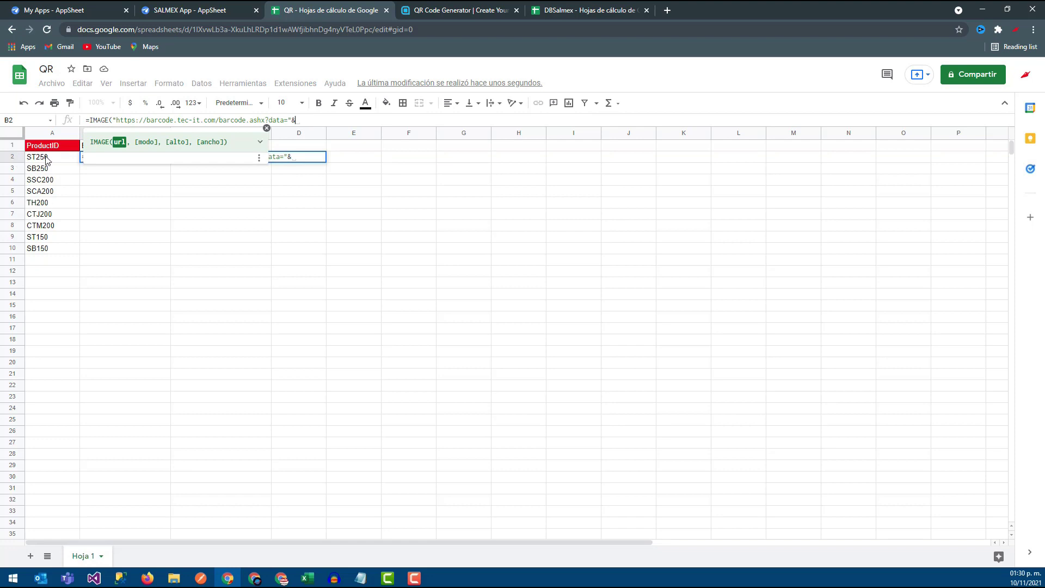
{"action": "left_click", "coordinate": [46, 159]}
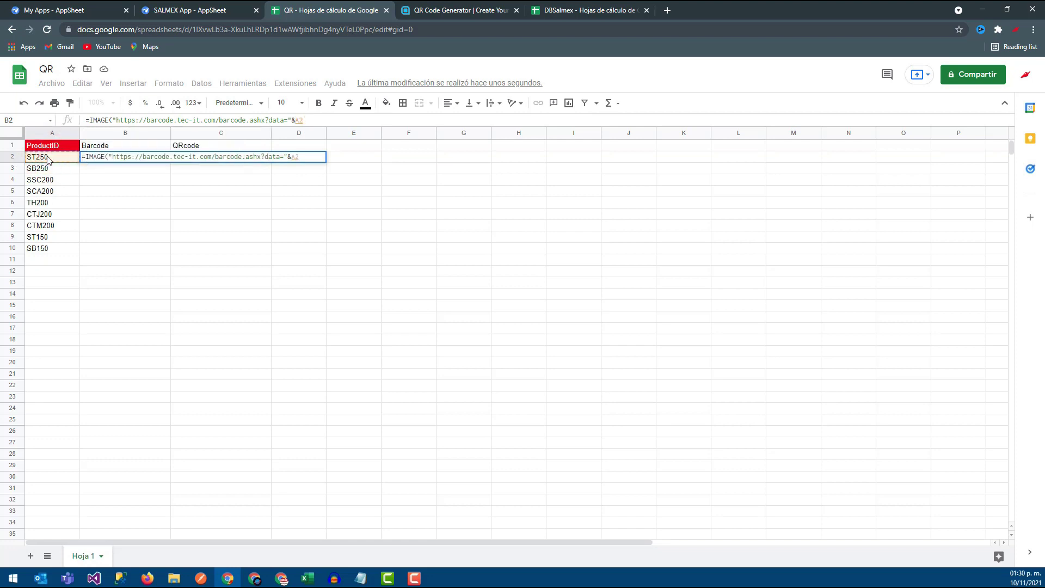
{"action": "type", "text": ")"}
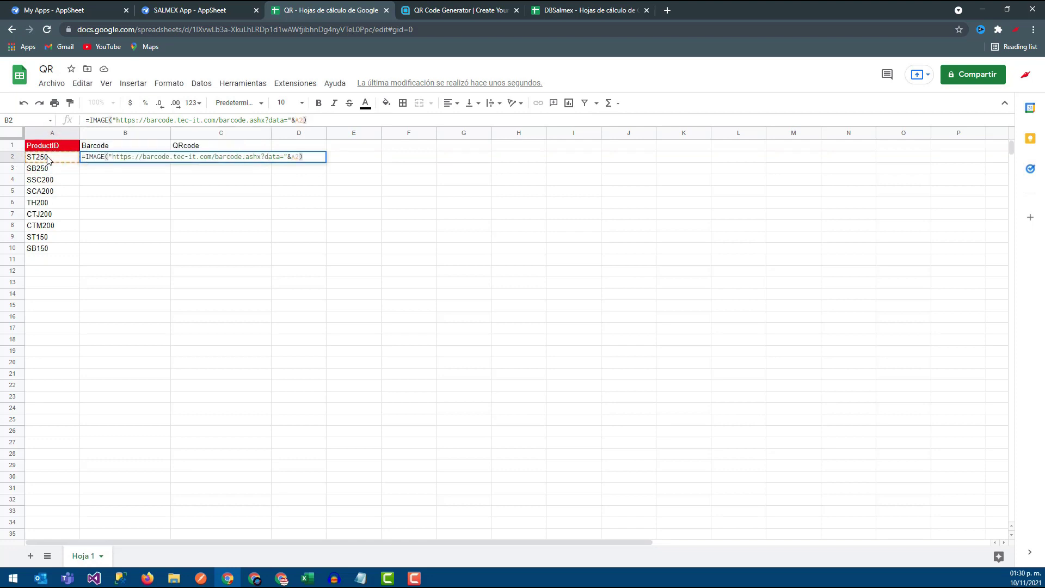
{"action": "key", "text": "Return"}
{"action": "left_click", "coordinate": [136, 158]}
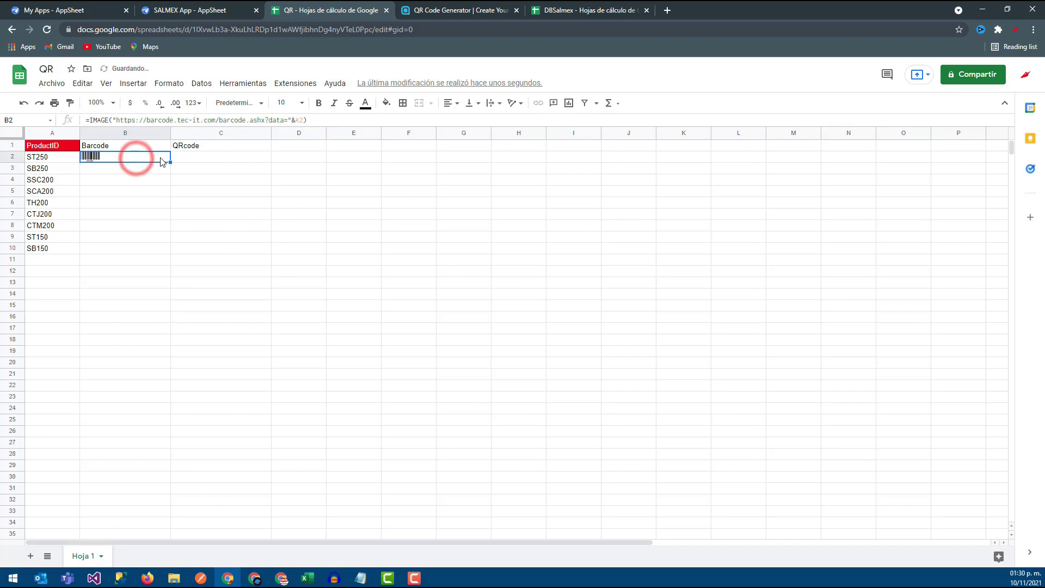
Make rows 2–10 taller so the barcode images fit
{"action": "left_click", "coordinate": [11, 158]}
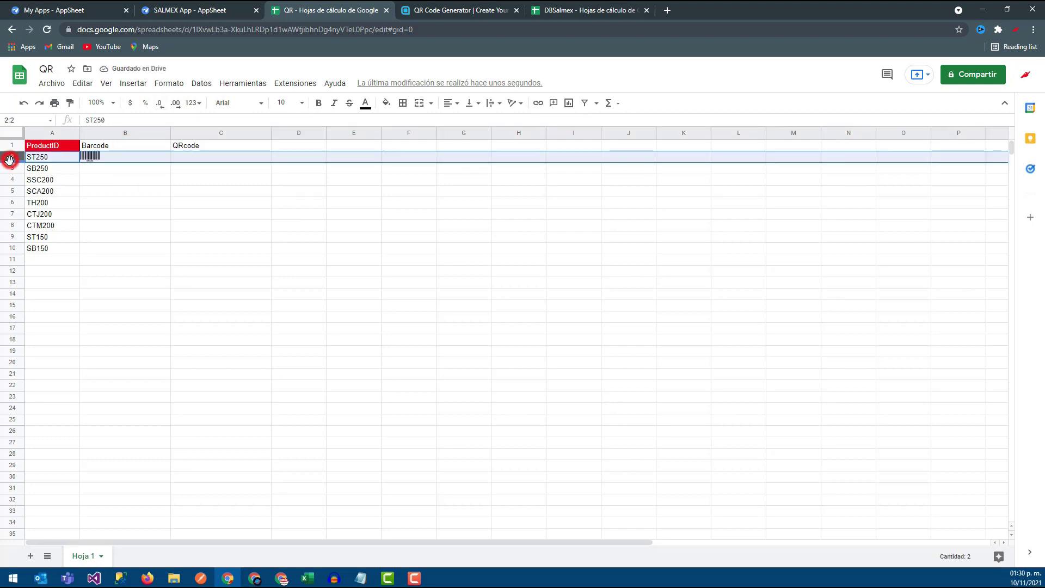
{"action": "left_click_drag", "start_coordinate": [11, 158], "coordinate": [10, 163]}
{"action": "key", "text": "ctrl+z"}
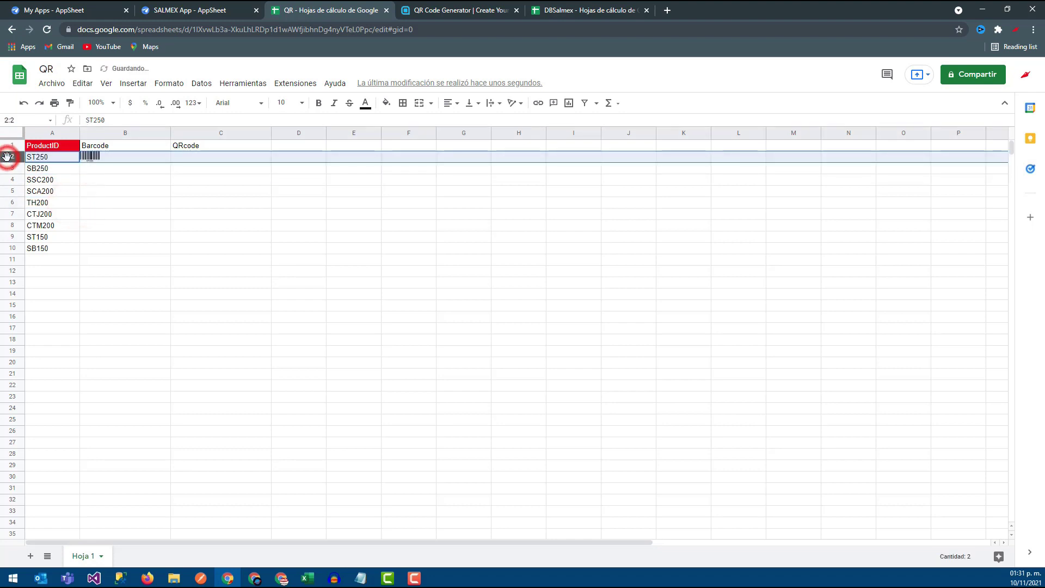
{"action": "key", "text": "shift+Down"}
{"action": "key", "text": "shift+Down"}
{"action": "key", "text": "shift+Down"}
{"action": "key", "text": "shift+Down"}
{"action": "key", "text": "shift+Down"}
{"action": "key", "text": "shift+Down"}
{"action": "key", "text": "shift+Down"}
{"action": "key", "text": "shift+Down"}
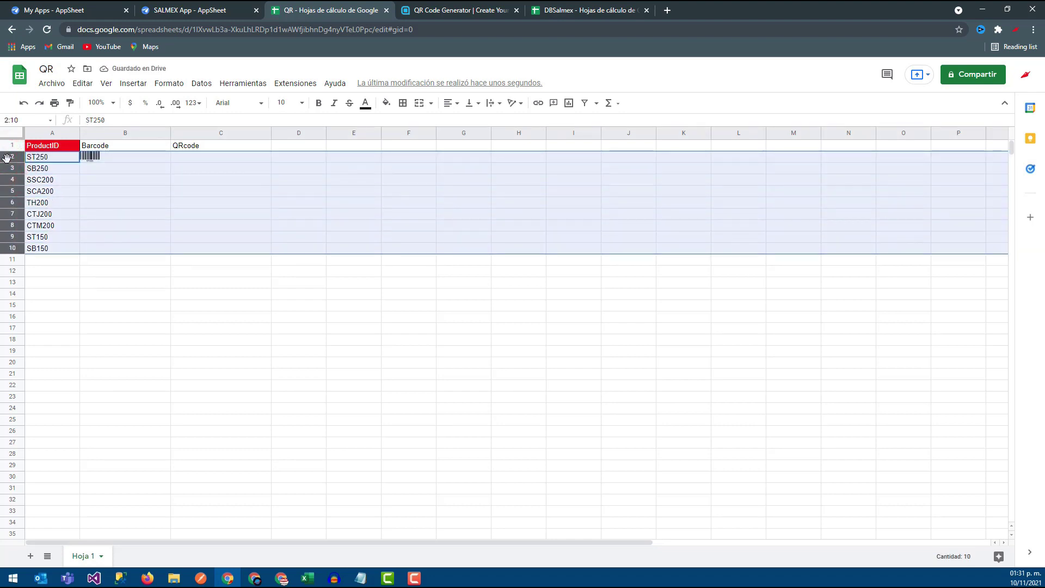
{"action": "left_click_drag", "start_coordinate": [9, 161], "coordinate": [10, 173]}
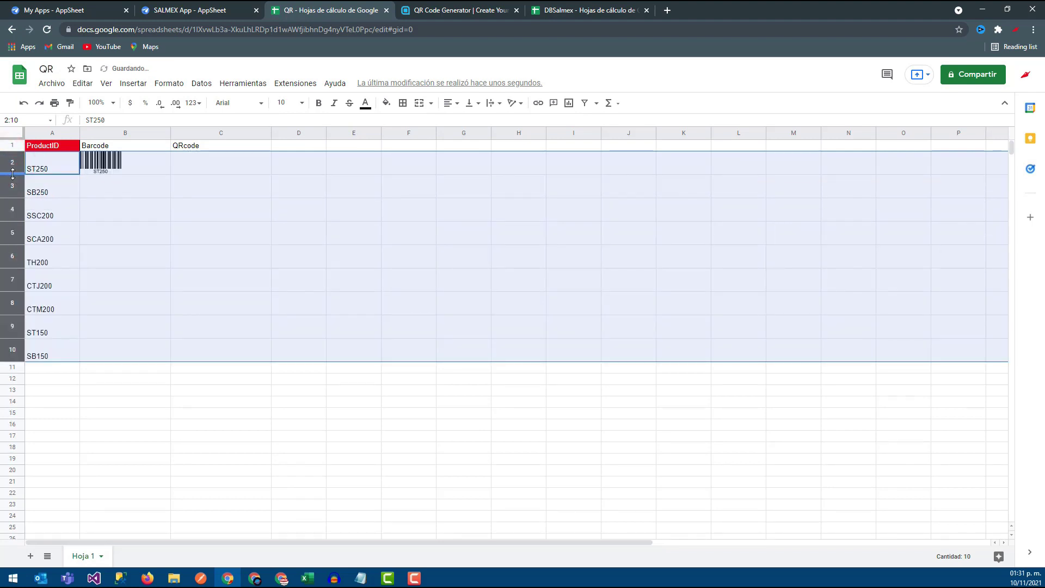
{"action": "left_click_drag", "start_coordinate": [12, 173], "coordinate": [12, 187]}
Fill the barcode formula from B2 down to B10
{"action": "left_click", "coordinate": [148, 202]}
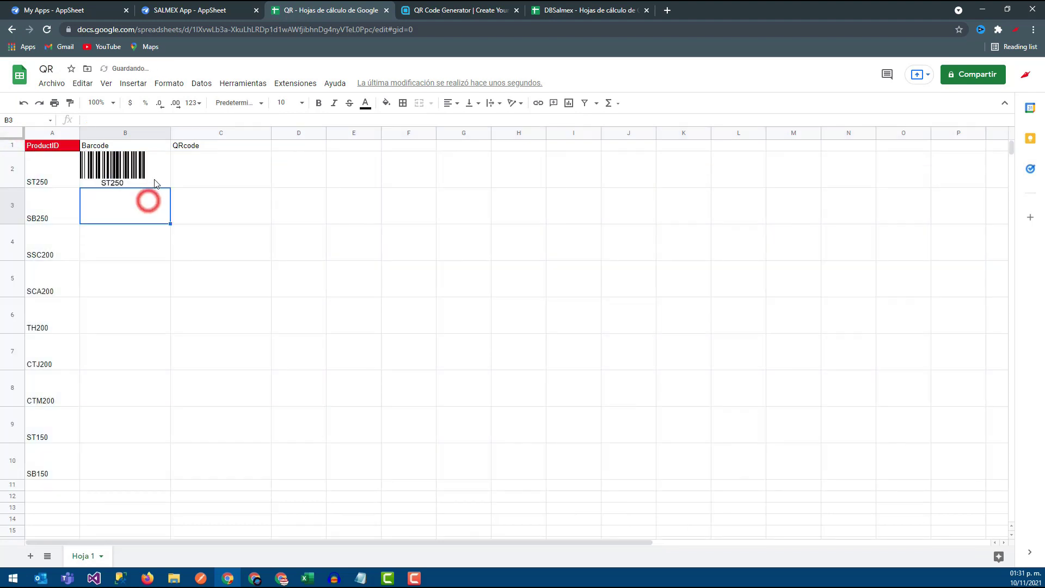
{"action": "left_click", "coordinate": [152, 173]}
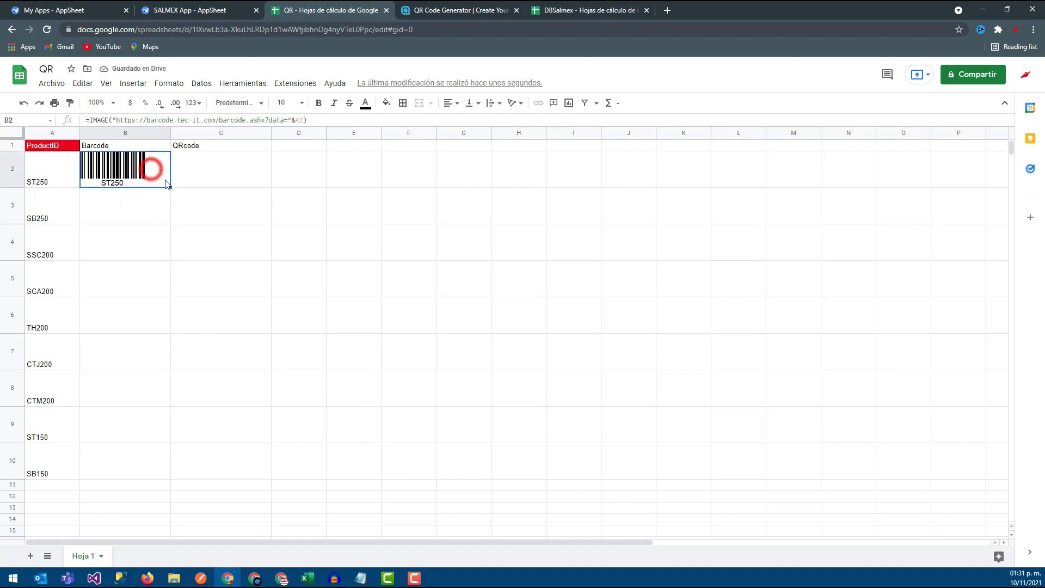
{"action": "left_click_drag", "start_coordinate": [169, 200], "coordinate": [151, 472]}
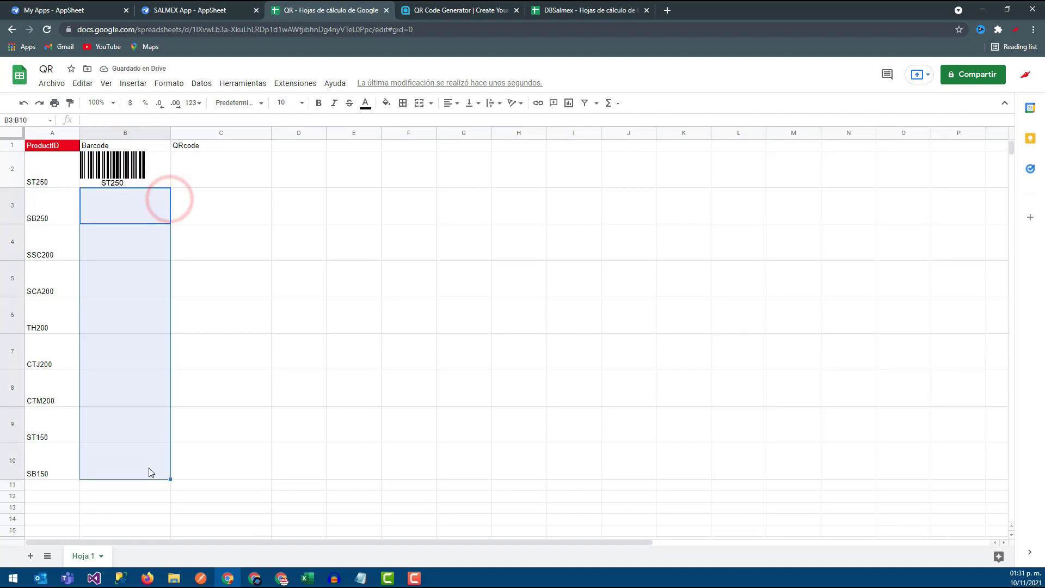
{"action": "left_click", "coordinate": [154, 161]}
{"action": "left_click_drag", "start_coordinate": [169, 187], "coordinate": [163, 471]}
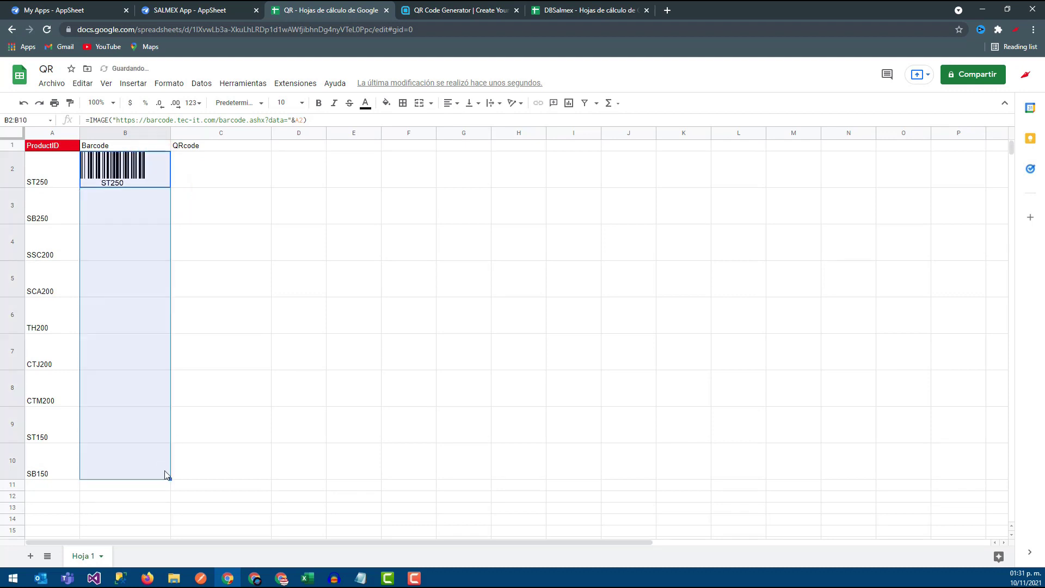
{"action": "left_click", "coordinate": [208, 375]}
{"action": "left_click", "coordinate": [145, 154]}
{"action": "left_click", "coordinate": [219, 166]}
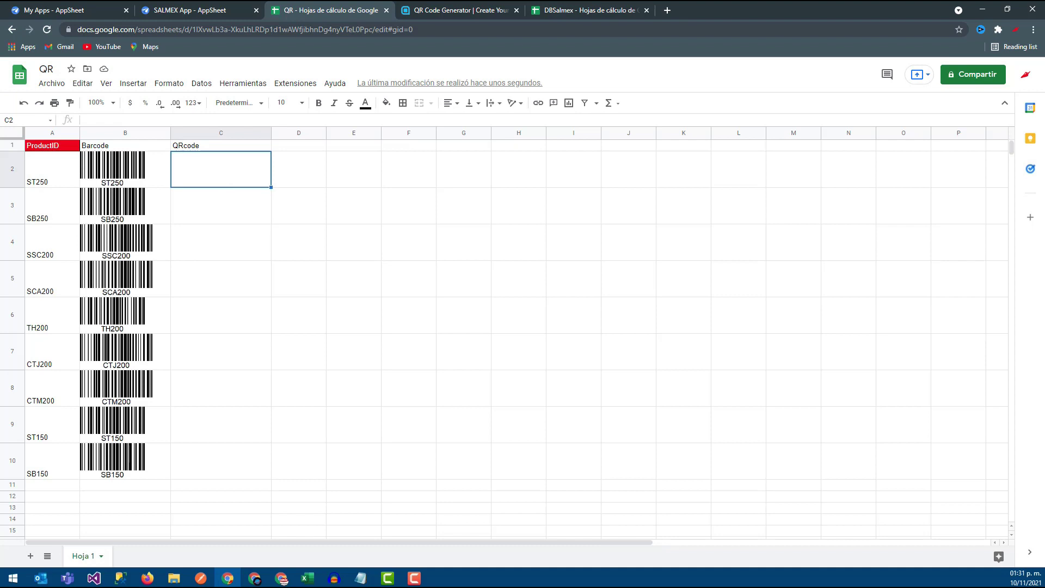
{"action": "left_click", "coordinate": [131, 121]}
{"action": "type", "text": "="}
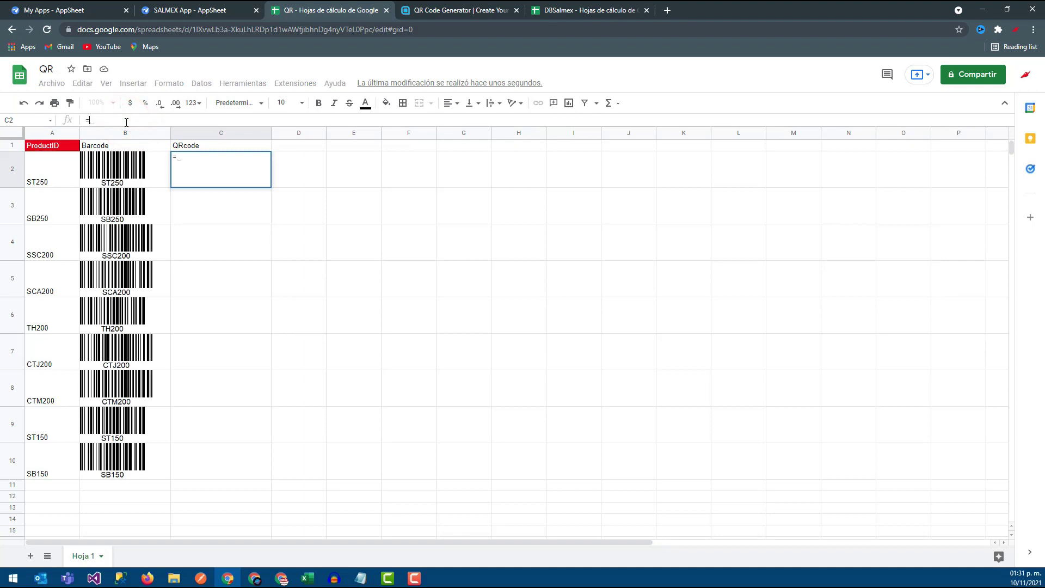
{"action": "type", "text": "IMAGE"}
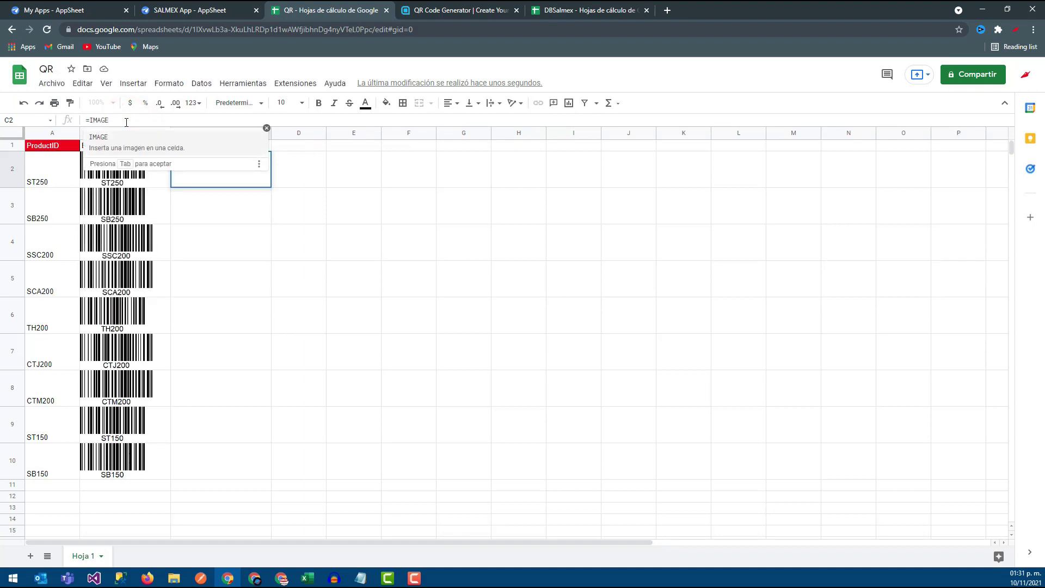
{"action": "type", "text": "("}
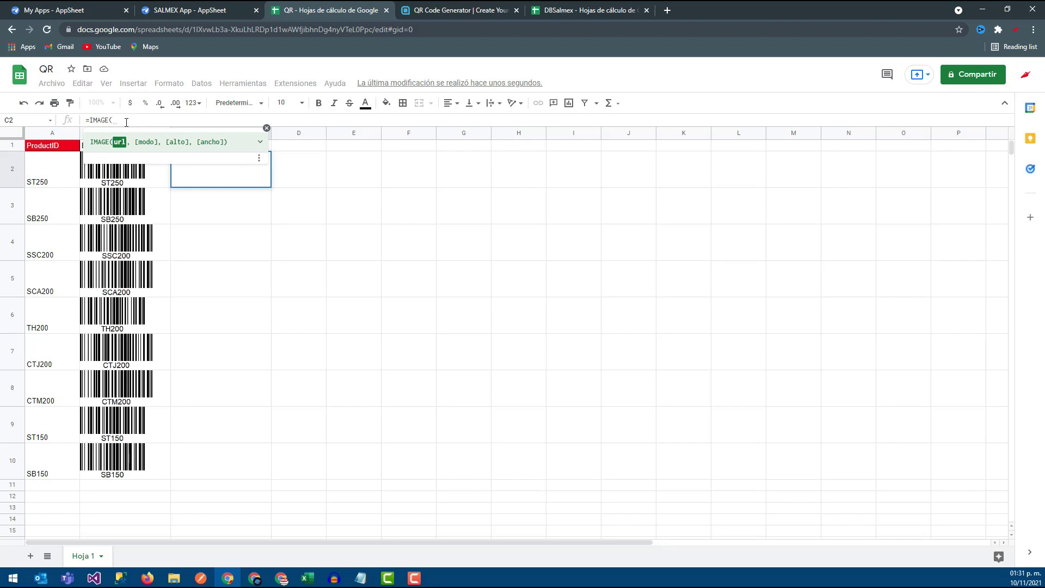
{"action": "type", "text": "\""}
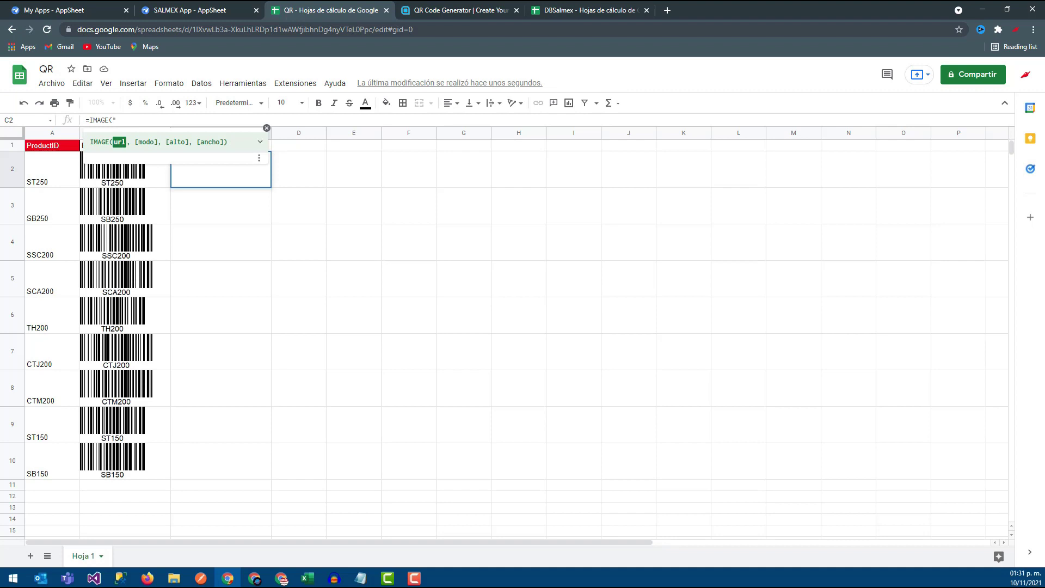
{"action": "left_click", "coordinate": [147, 578]}
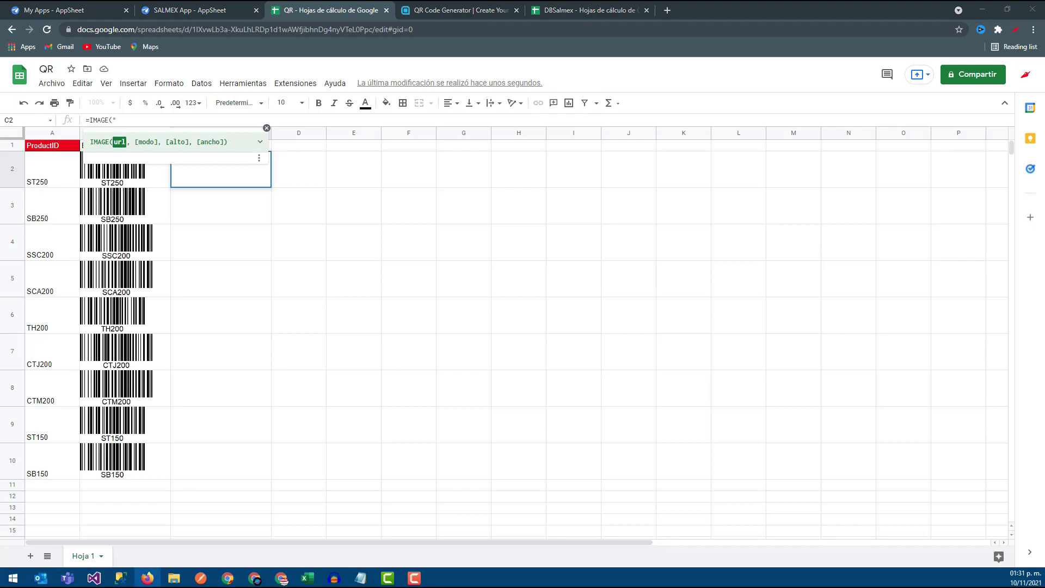
{"action": "left_click", "coordinate": [139, 120]}
{"action": "key", "text": "ctrl+v"}
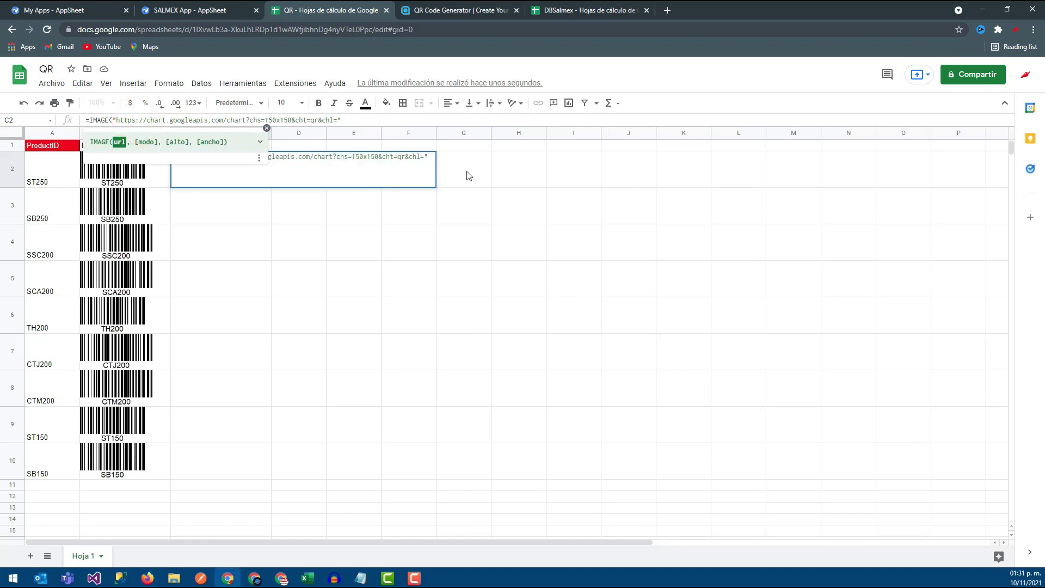
{"action": "type", "text": "&"}
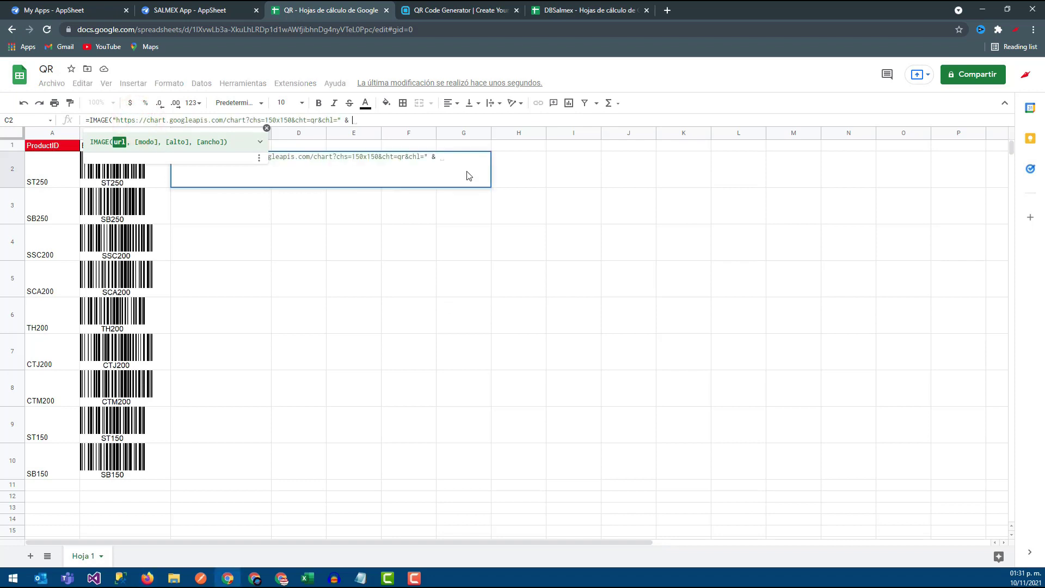
{"action": "left_click", "coordinate": [45, 179]}
{"action": "type", "text": ")"}
{"action": "key", "text": "Return"}
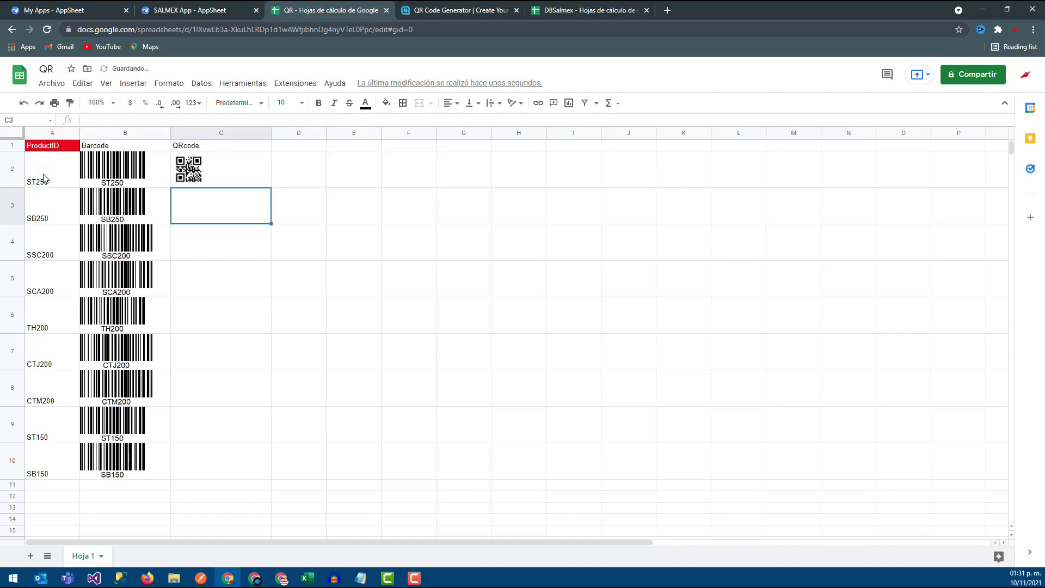
Fill the QR formula down to C10 and check the results in C2–C4
{"action": "left_click", "coordinate": [251, 180]}
{"action": "left_click_drag", "start_coordinate": [270, 186], "coordinate": [231, 478]}
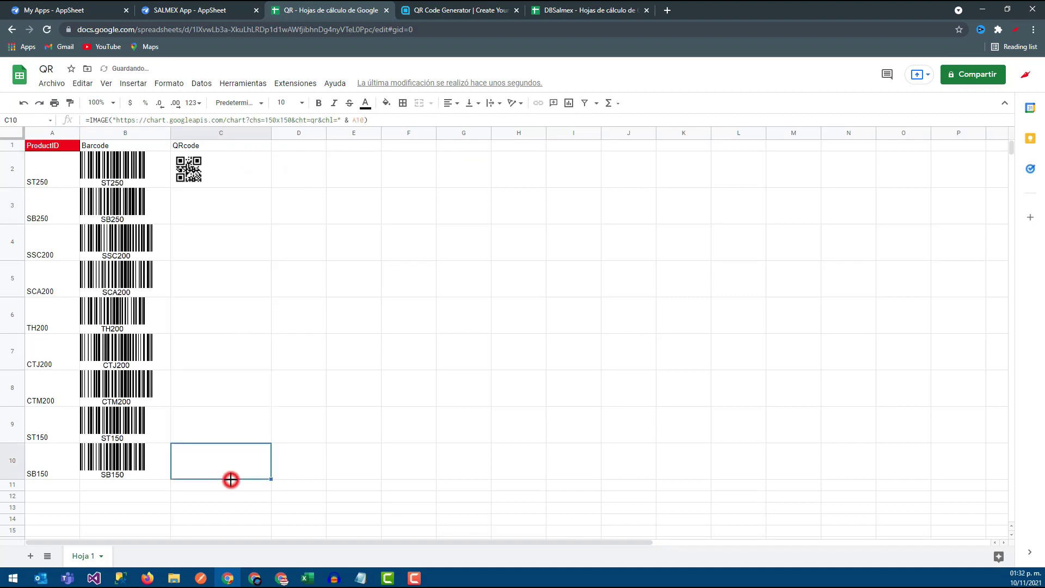
{"action": "left_click", "coordinate": [234, 169]}
{"action": "left_click", "coordinate": [218, 207]}
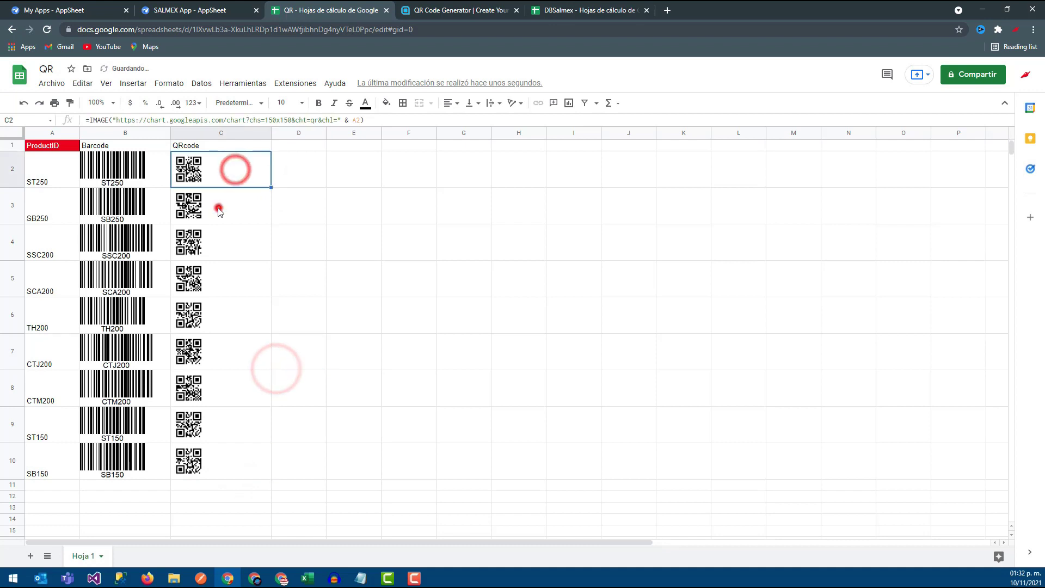
{"action": "left_click", "coordinate": [222, 248]}
{"action": "left_click", "coordinate": [232, 174]}
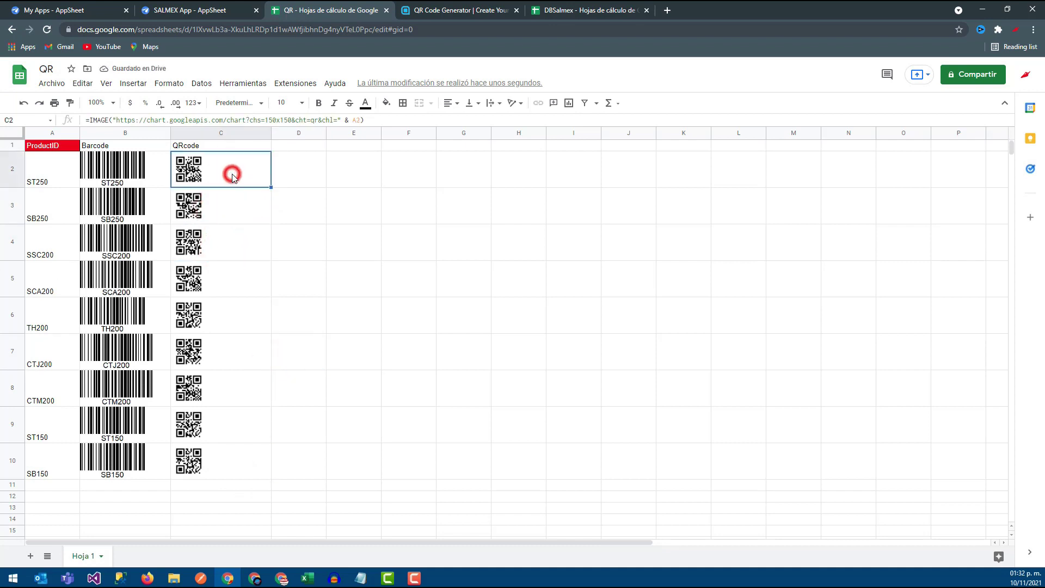
{"action": "left_click", "coordinate": [73, 145]}
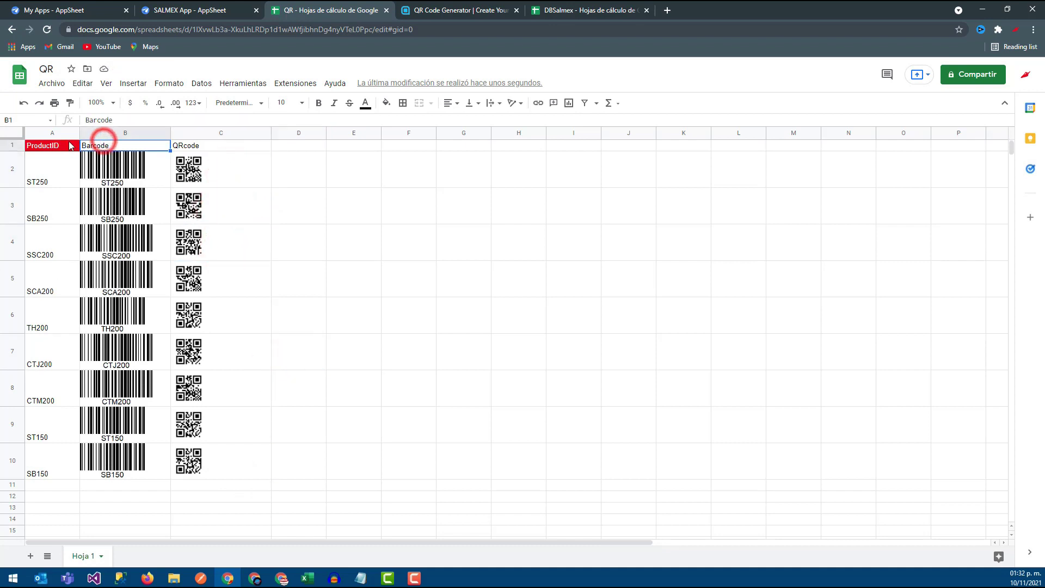
{"action": "left_click", "coordinate": [70, 102]}
{"action": "left_click_drag", "start_coordinate": [103, 146], "coordinate": [203, 151]}
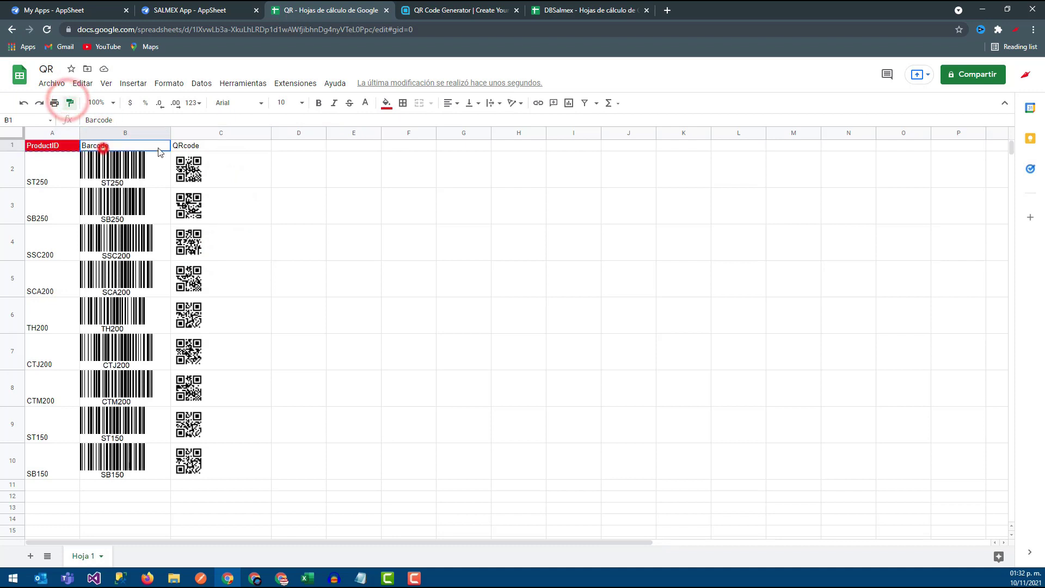
{"action": "left_click", "coordinate": [253, 182]}
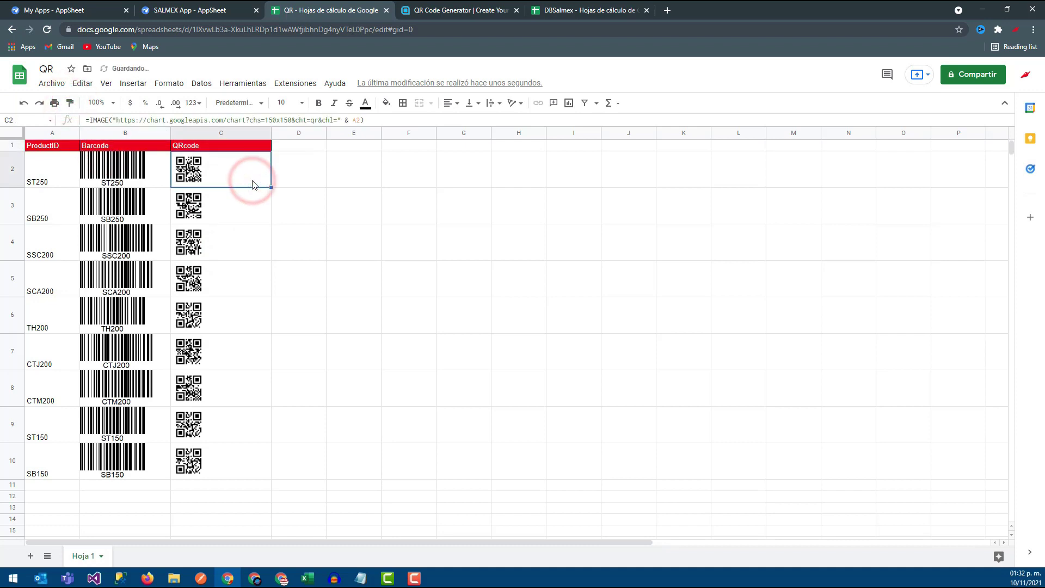
{"action": "left_click", "coordinate": [278, 215]}
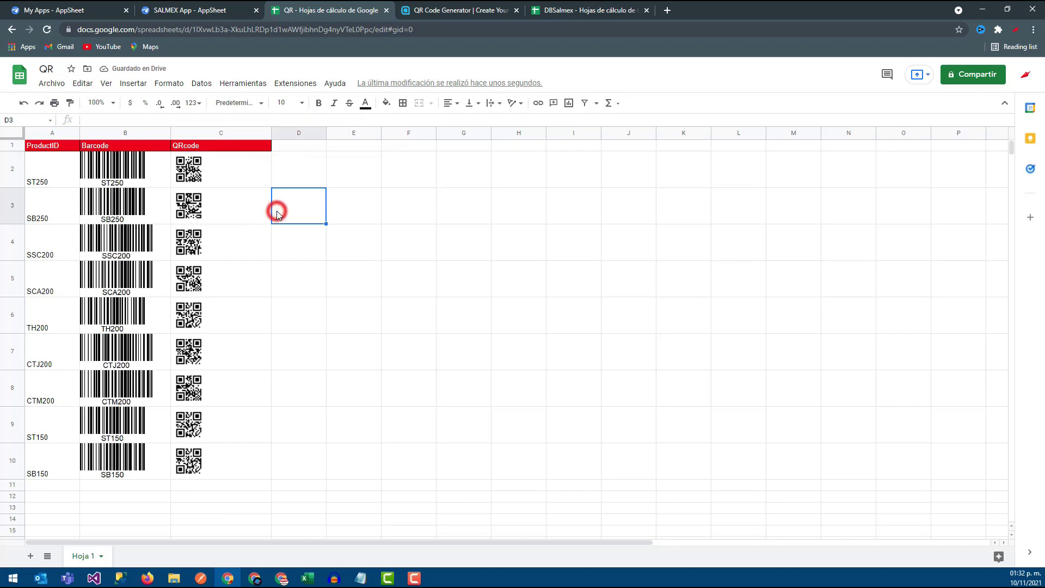
{"action": "left_click", "coordinate": [229, 172]}
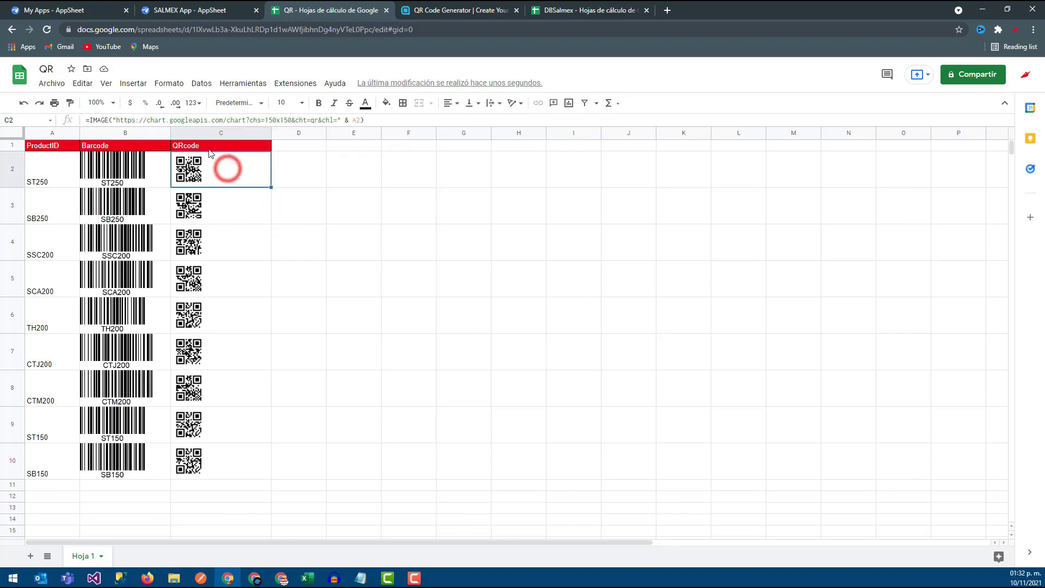
{"action": "left_click_drag", "start_coordinate": [168, 120], "coordinate": [206, 121]}
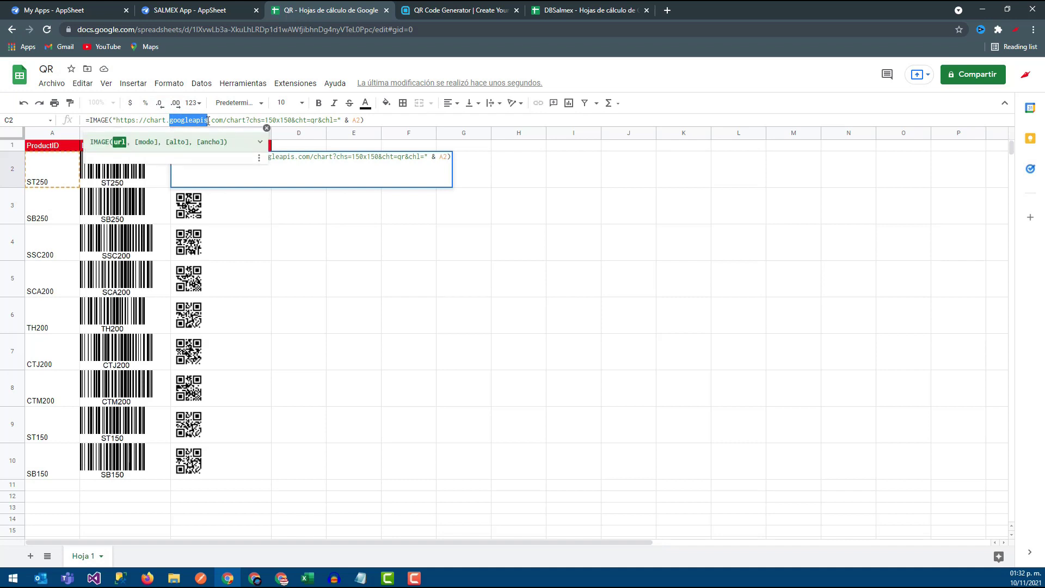
{"action": "left_click", "coordinate": [314, 120]}
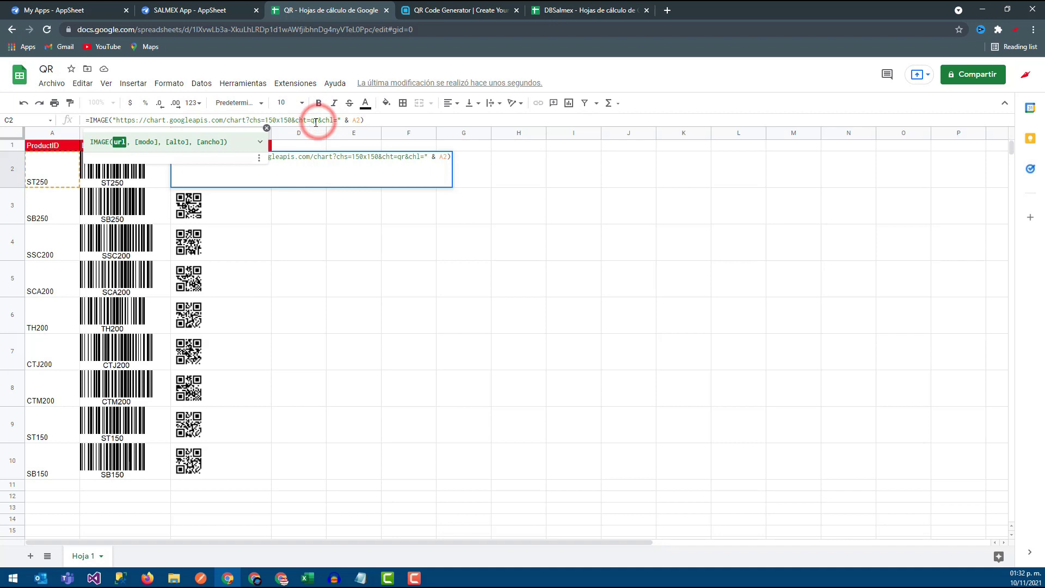
{"action": "left_click", "coordinate": [315, 121]}
{"action": "left_click", "coordinate": [314, 123]}
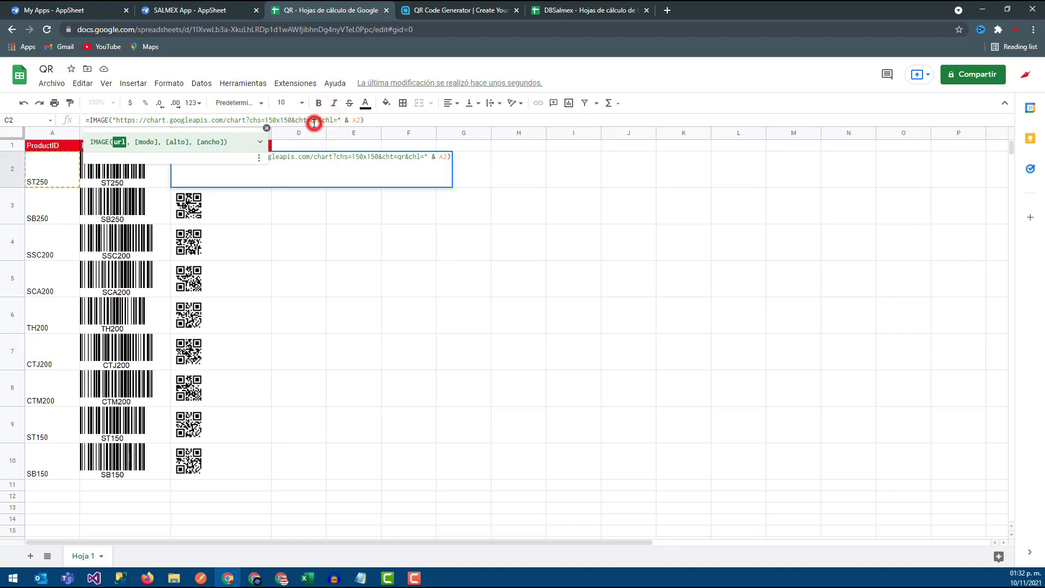
{"action": "double_click", "coordinate": [290, 121]}
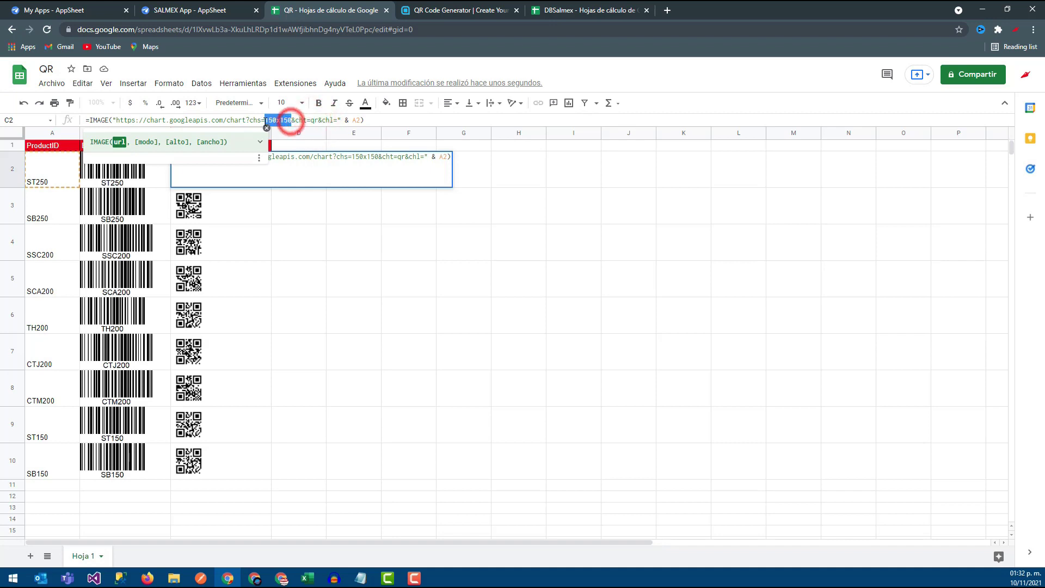
{"action": "left_click", "coordinate": [278, 120]}
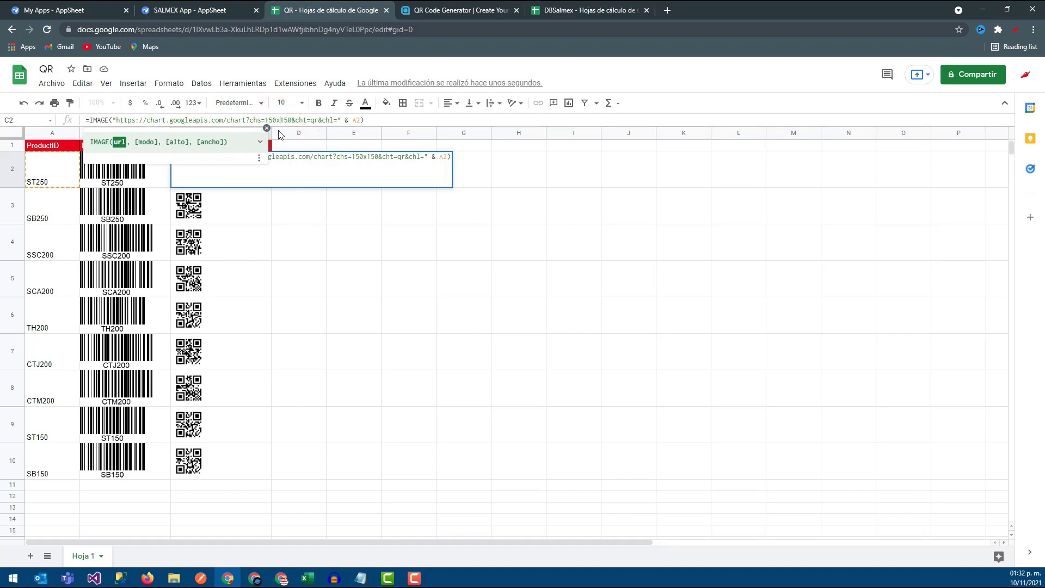
{"action": "key", "text": "BackSpace"}
{"action": "type", "text": "2"}
{"action": "key", "text": "Return"}
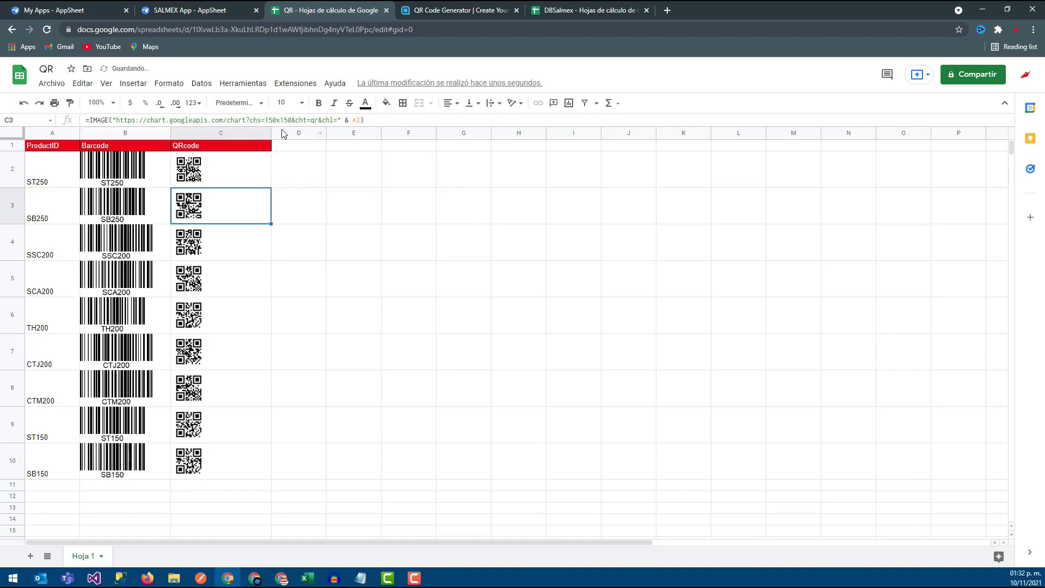
{"action": "left_click", "coordinate": [253, 164]}
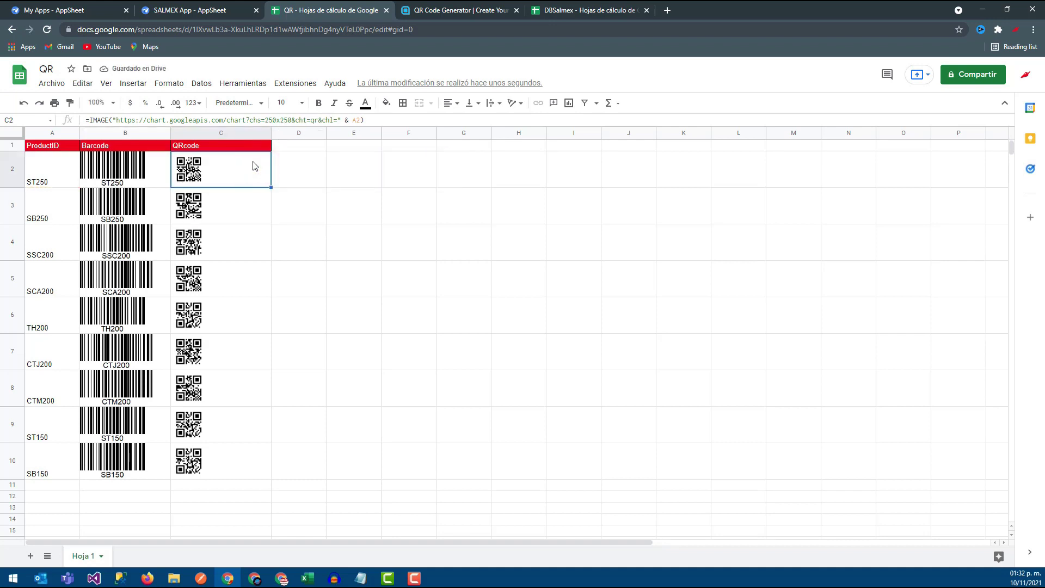
{"action": "left_click", "coordinate": [304, 180]}
{"action": "left_click", "coordinate": [215, 165]}
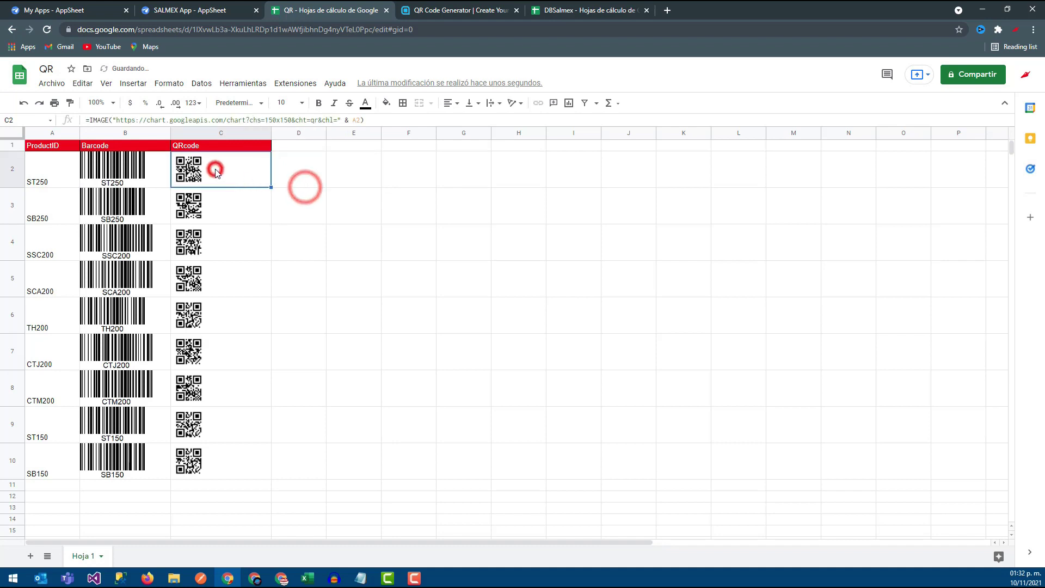
{"action": "left_click", "coordinate": [155, 176]}
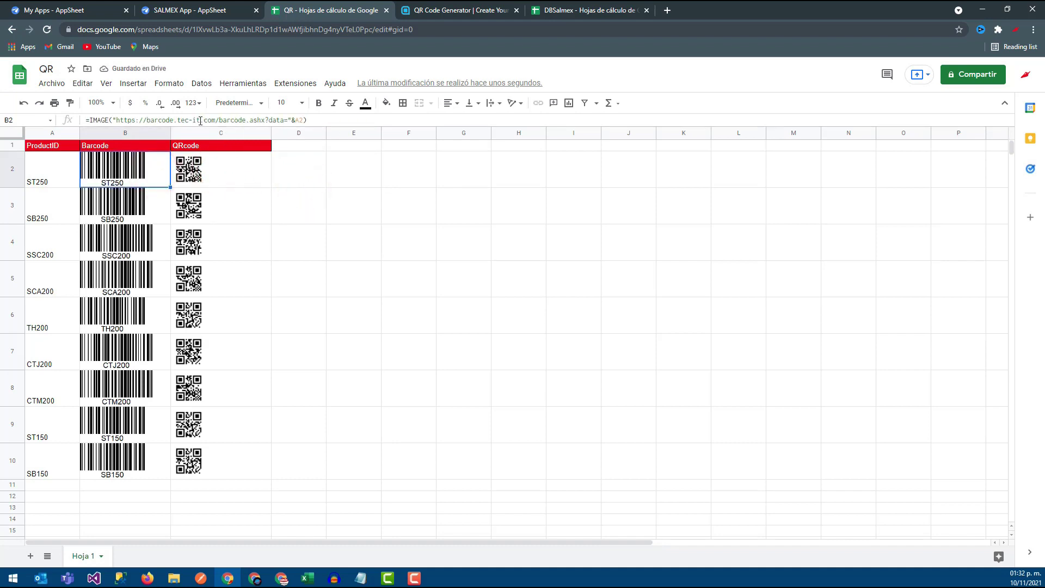
Review B2's barcode.tec-it.com formula unchanged, then select the B2:B10 and C2:C10 ranges and take C2's QR formula
{"action": "left_click_drag", "start_coordinate": [149, 120], "coordinate": [263, 120]}
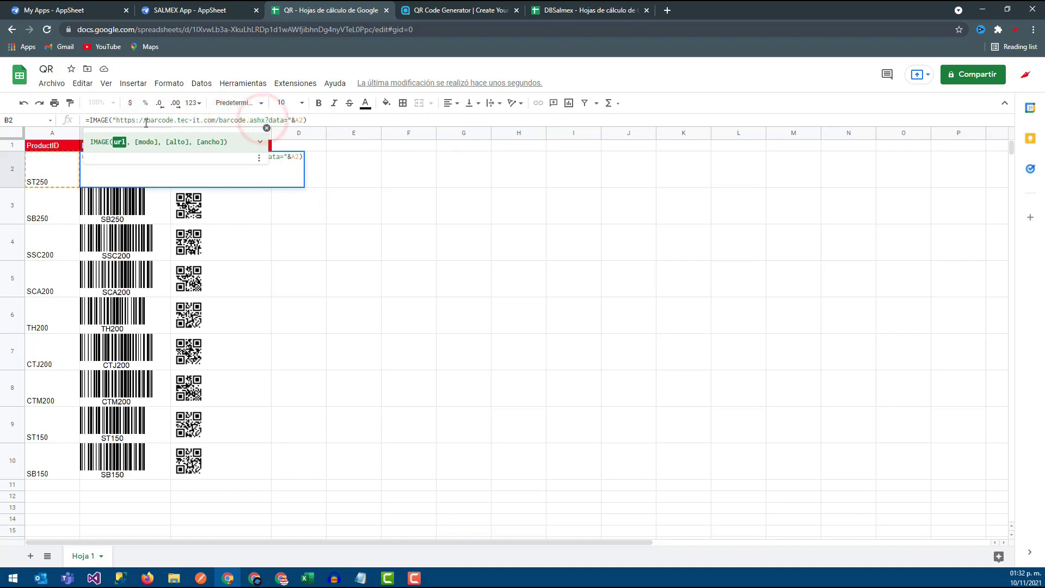
{"action": "left_click_drag", "start_coordinate": [143, 120], "coordinate": [207, 122]}
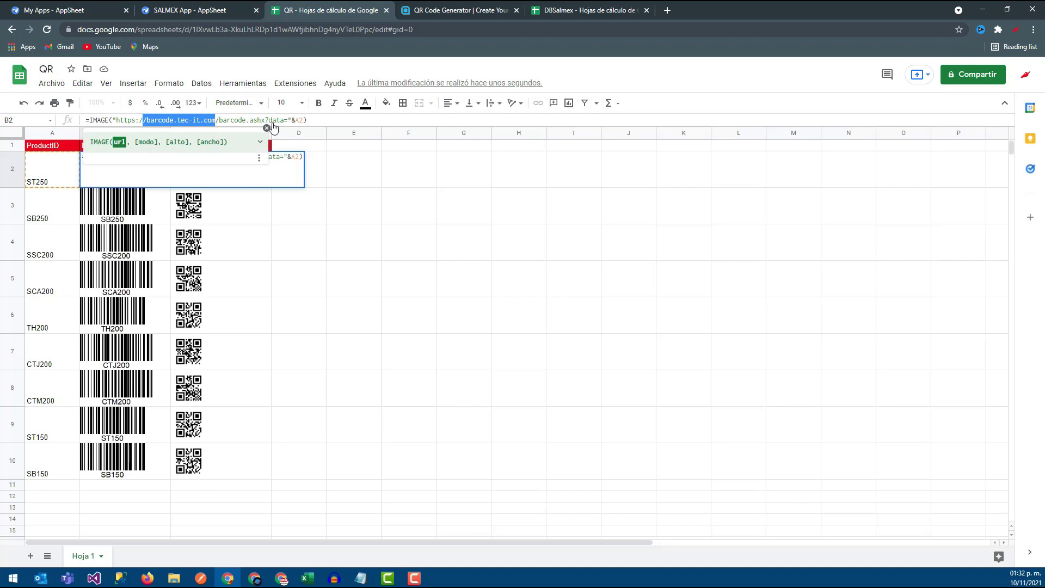
{"action": "left_click_drag", "start_coordinate": [275, 122], "coordinate": [306, 120]}
{"action": "left_click", "coordinate": [363, 187]}
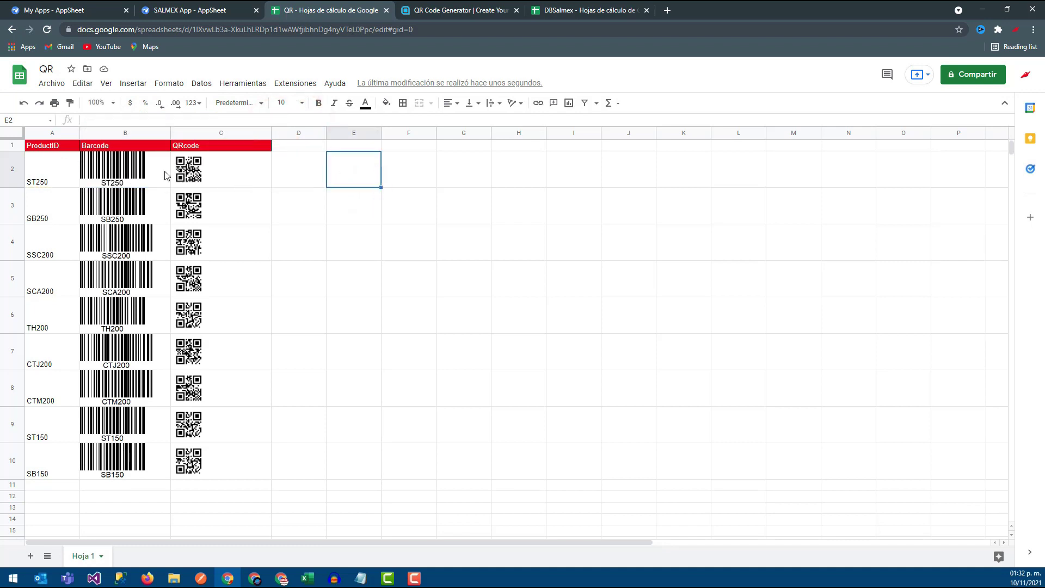
{"action": "left_click_drag", "start_coordinate": [166, 176], "coordinate": [164, 460]}
{"action": "left_click_drag", "start_coordinate": [242, 174], "coordinate": [251, 463]}
{"action": "left_click", "coordinate": [250, 463]}
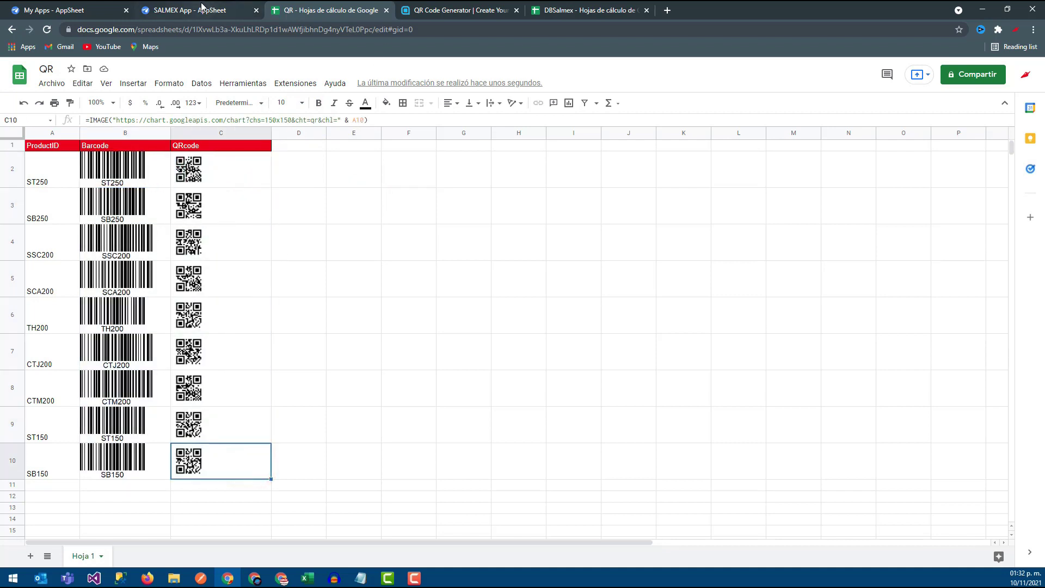
{"action": "left_click", "coordinate": [228, 166]}
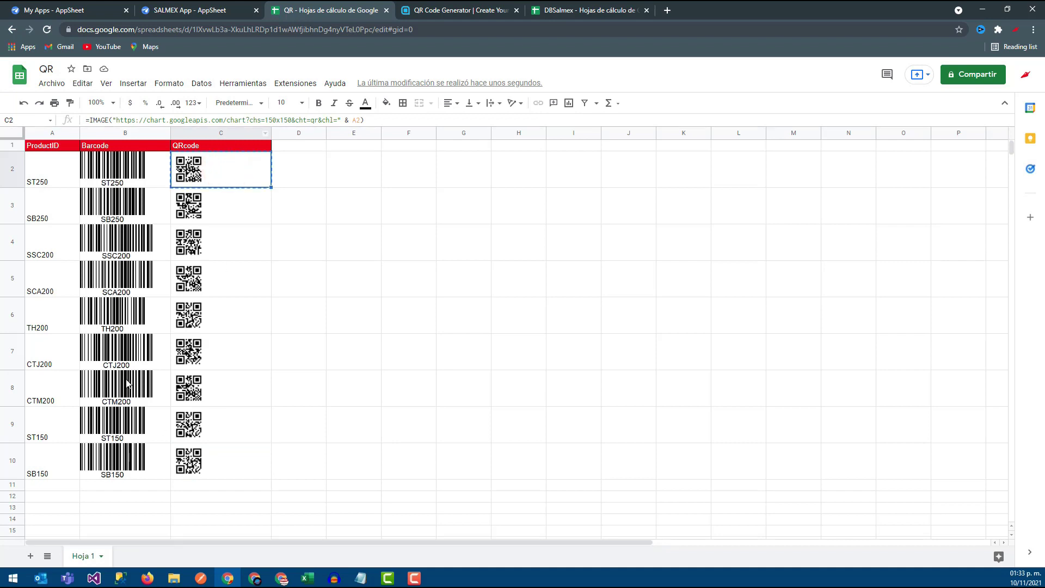
Add a new sheet, Hoja 2, undoing a direct paste that gave #¡REF!
{"action": "left_click", "coordinate": [31, 556]}
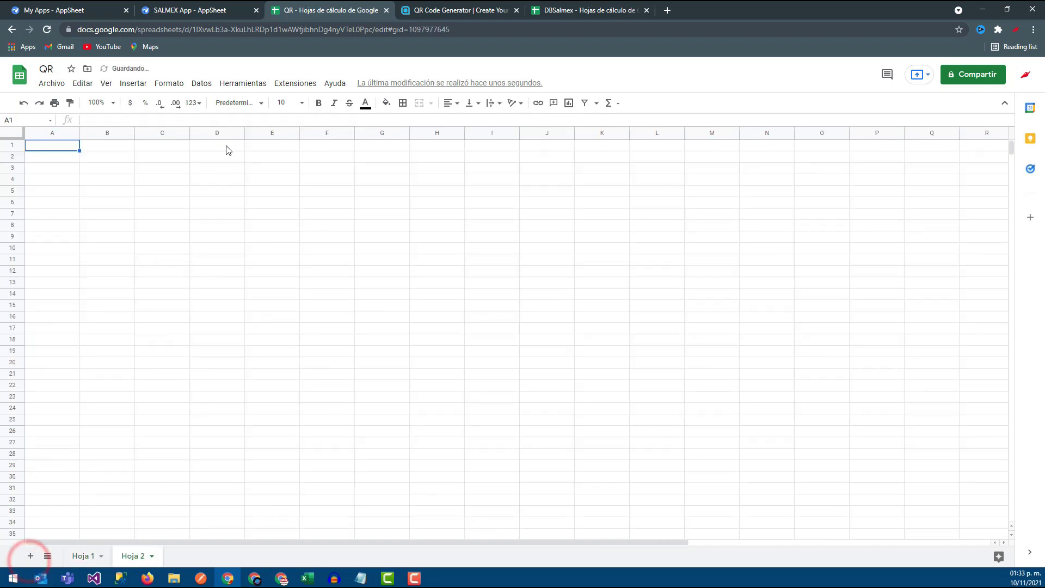
{"action": "type", "text": "=IMAGE(\"https://chart.googleapis.com/chart?chs=150x150&cht=qr&chl=\" & #REF!)"}
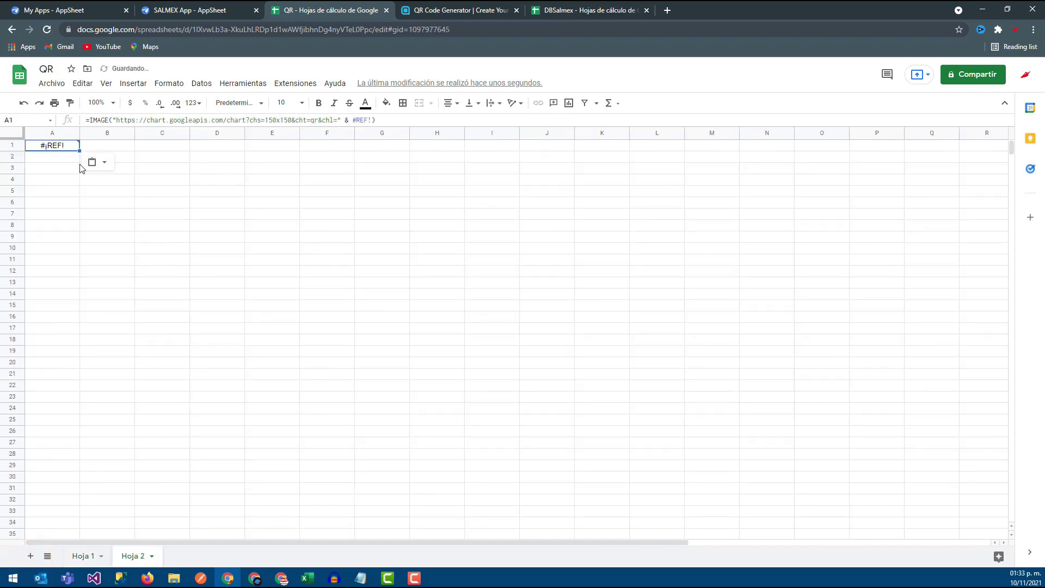
{"action": "key", "text": "ctrl+z"}
Paste the SB250 QR code from C3 into Hoja 2's A1 via Pegado especial and enlarge row 1
{"action": "left_click", "coordinate": [80, 556]}
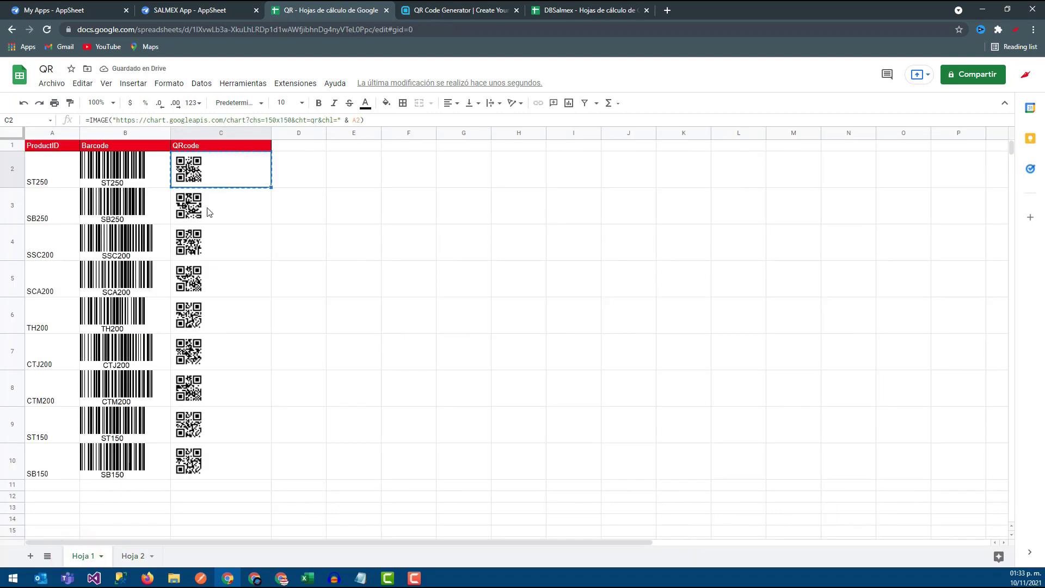
{"action": "left_click", "coordinate": [223, 207]}
{"action": "key", "text": "ctrl+c"}
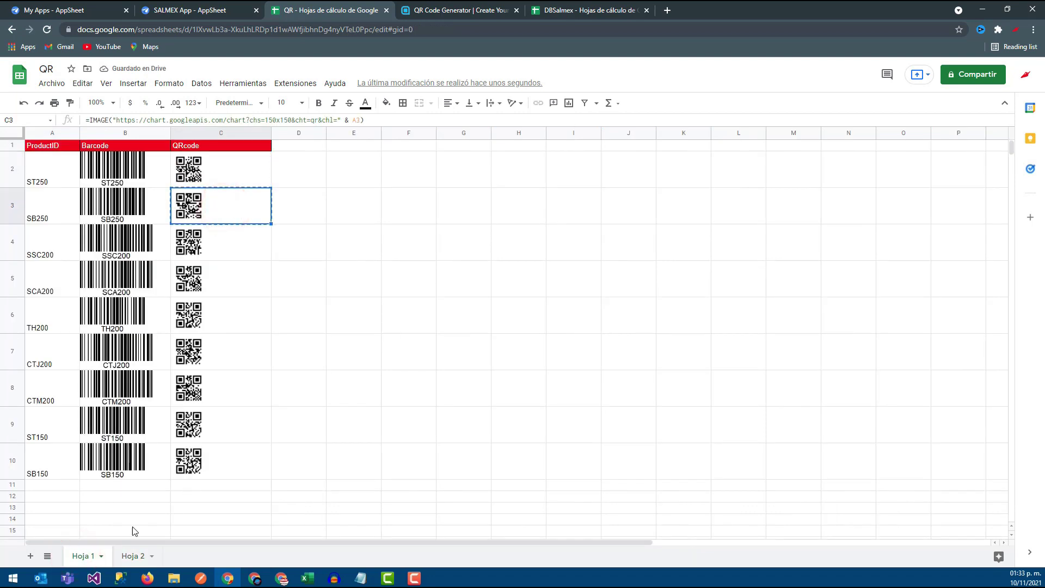
{"action": "left_click", "coordinate": [133, 556]}
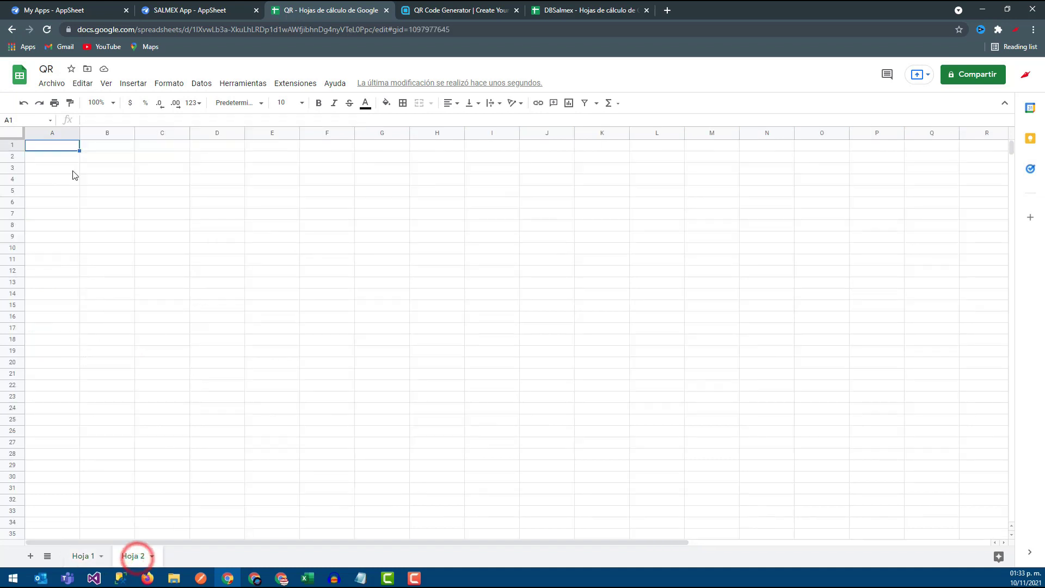
{"action": "right_click", "coordinate": [65, 149]}
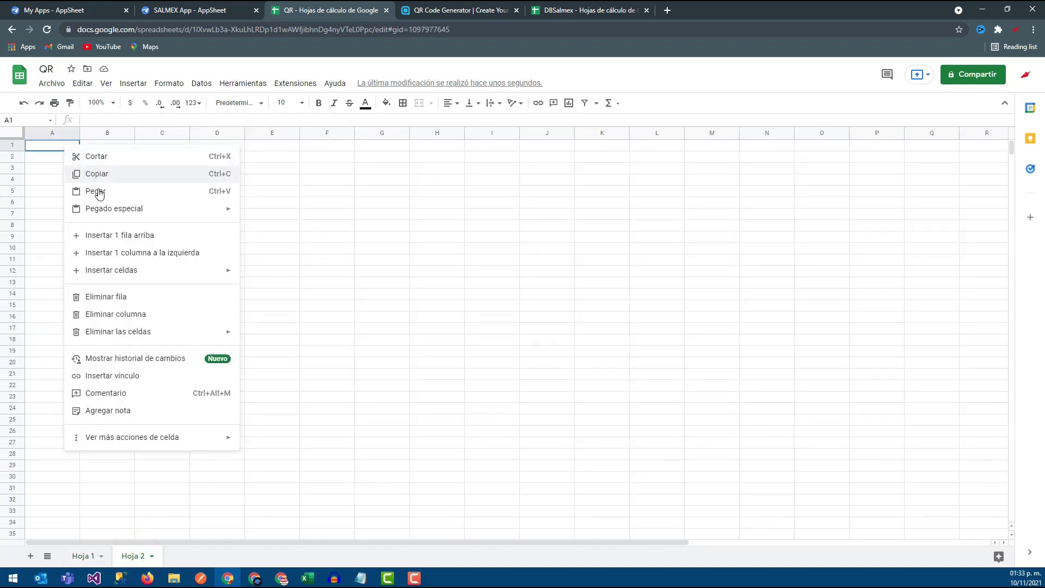
{"action": "left_click", "coordinate": [120, 208]}
{"action": "left_click", "coordinate": [281, 213]}
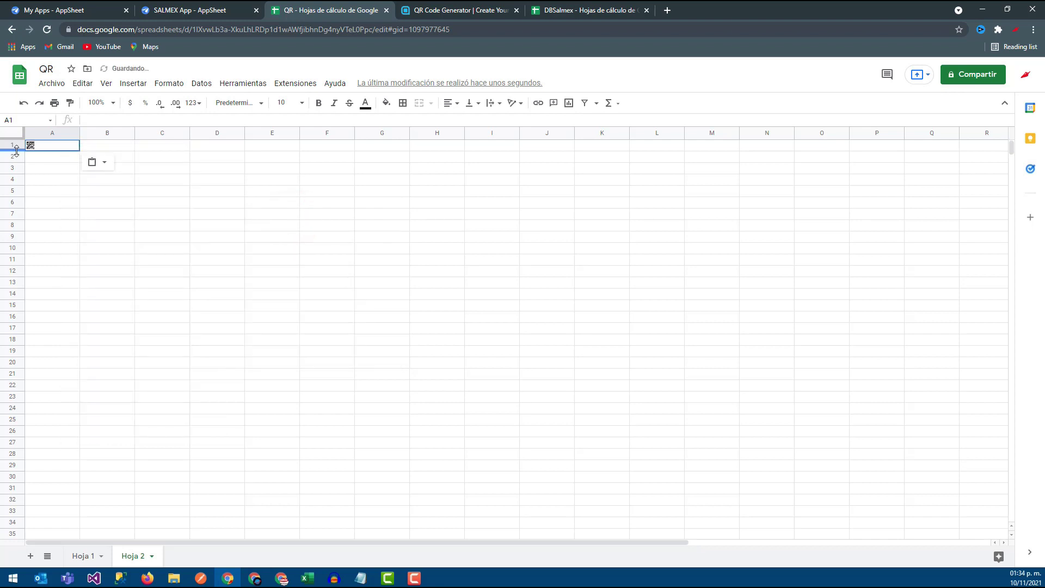
{"action": "left_click_drag", "start_coordinate": [19, 151], "coordinate": [19, 266]}
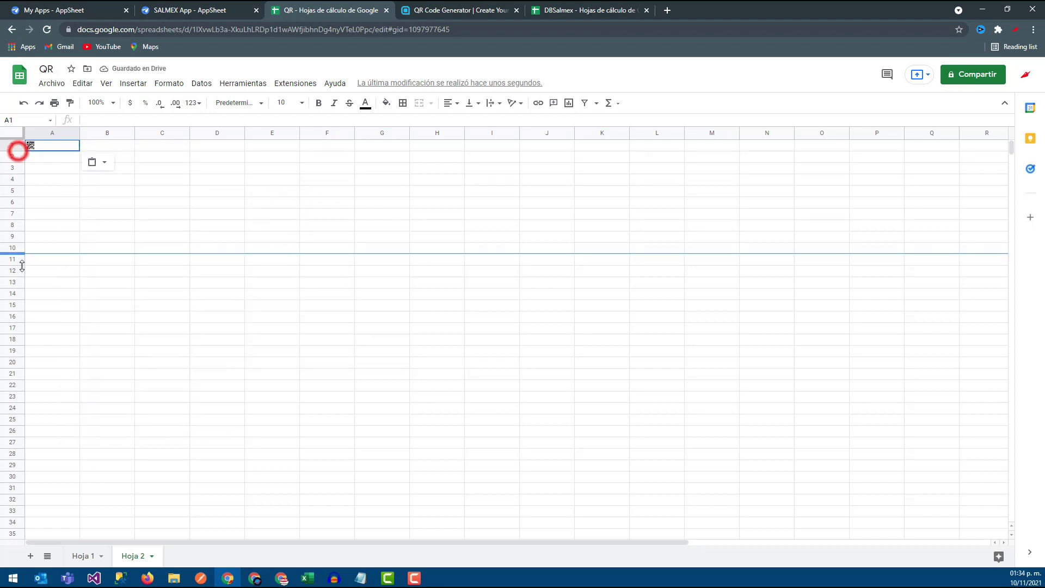
On Hoja 1, select SB250's product ID in A3 and its QR code in C3
{"action": "left_click", "coordinate": [90, 556]}
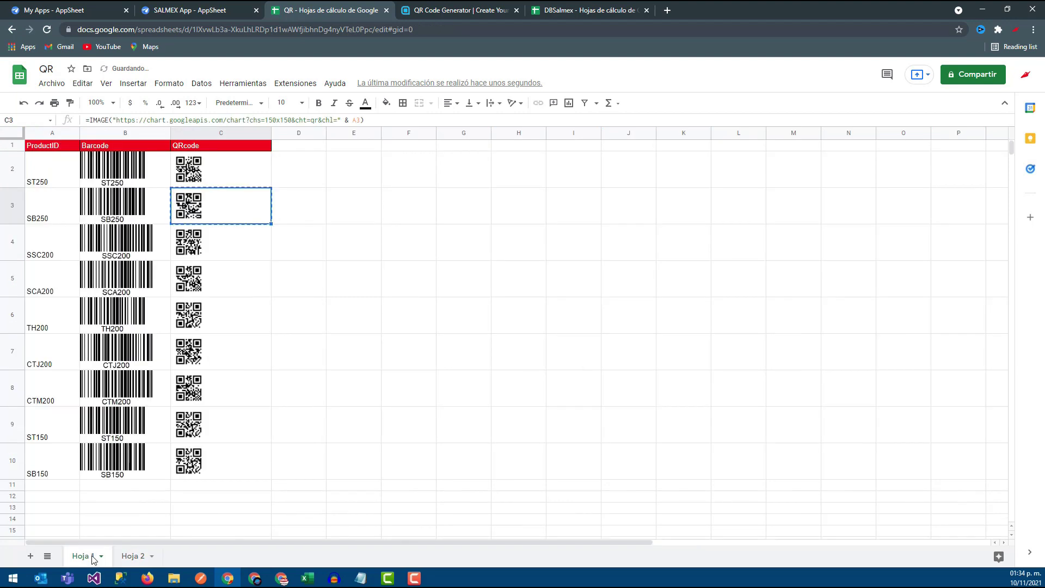
{"action": "left_click", "coordinate": [52, 211]}
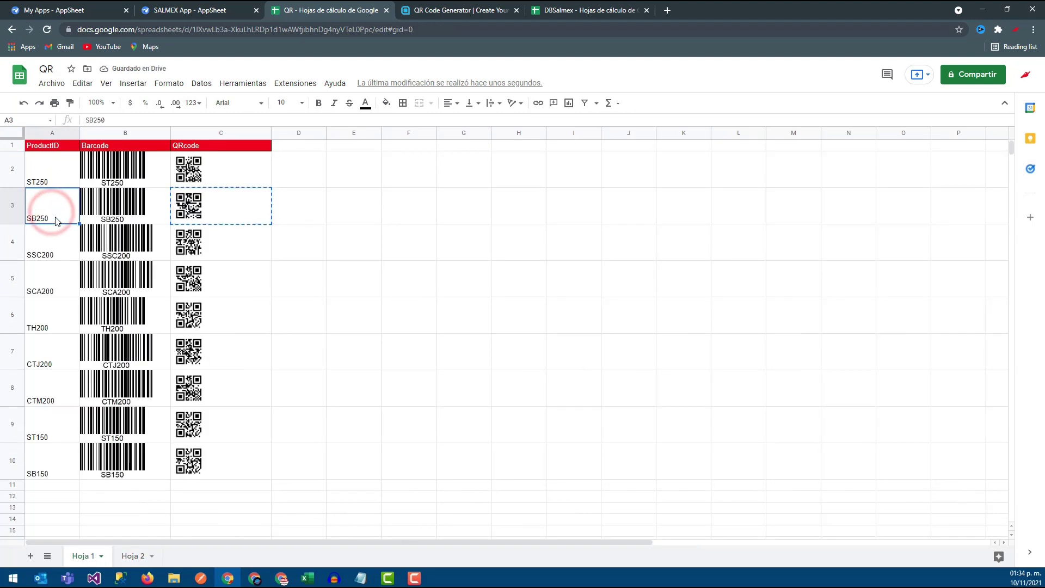
{"action": "left_click", "coordinate": [245, 203]}
In DBSalmex, select the SB250 product row and copy its price
{"action": "left_click", "coordinate": [578, 7]}
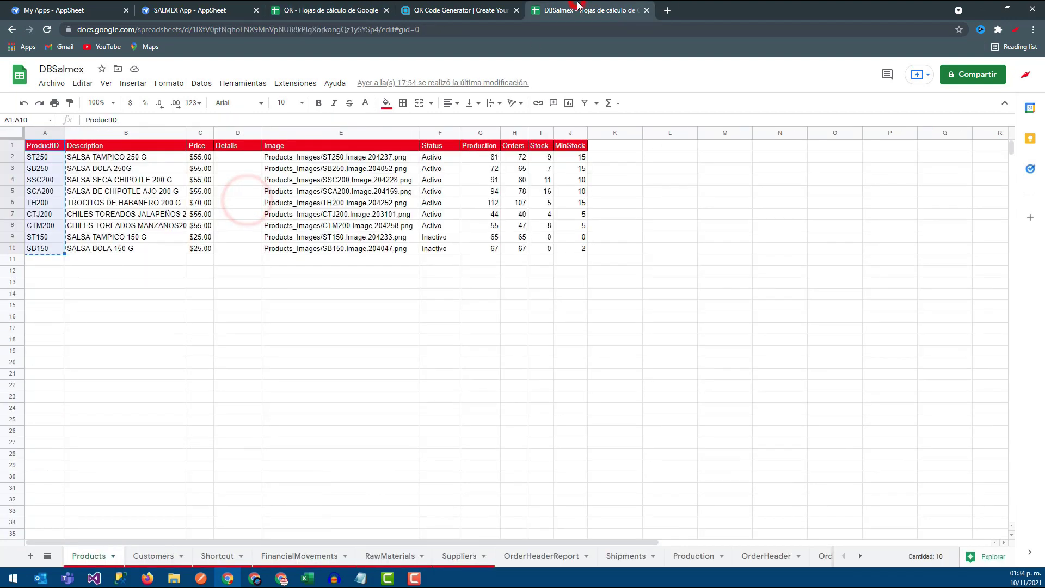
{"action": "left_click", "coordinate": [50, 168]}
{"action": "left_click", "coordinate": [16, 168]}
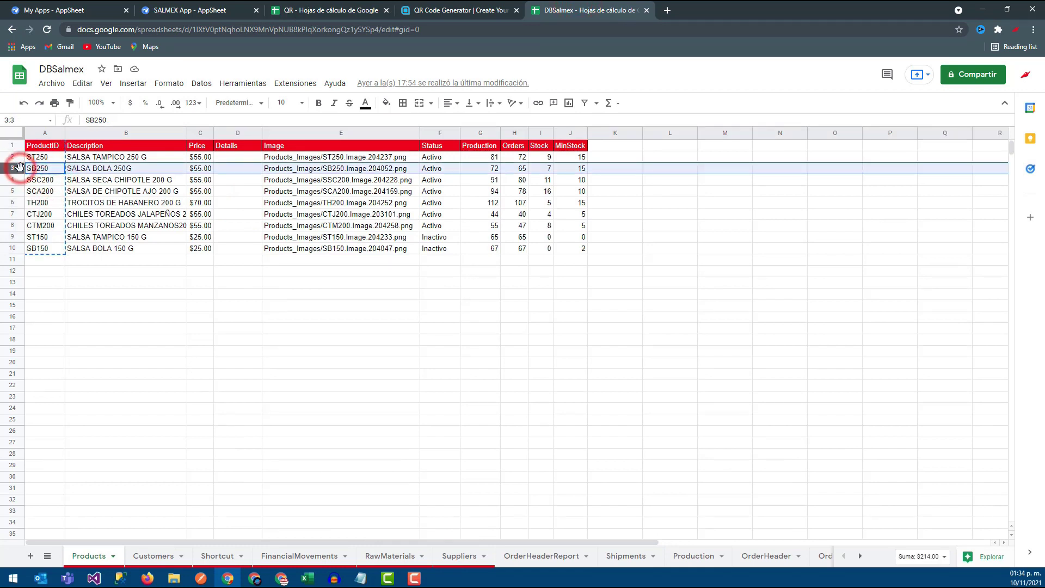
{"action": "left_click", "coordinate": [202, 172]}
{"action": "key", "text": "ctrl+c"}
Return to the QR spreadsheet and show its Hoja 2 sheet
{"action": "left_click", "coordinate": [303, 11]}
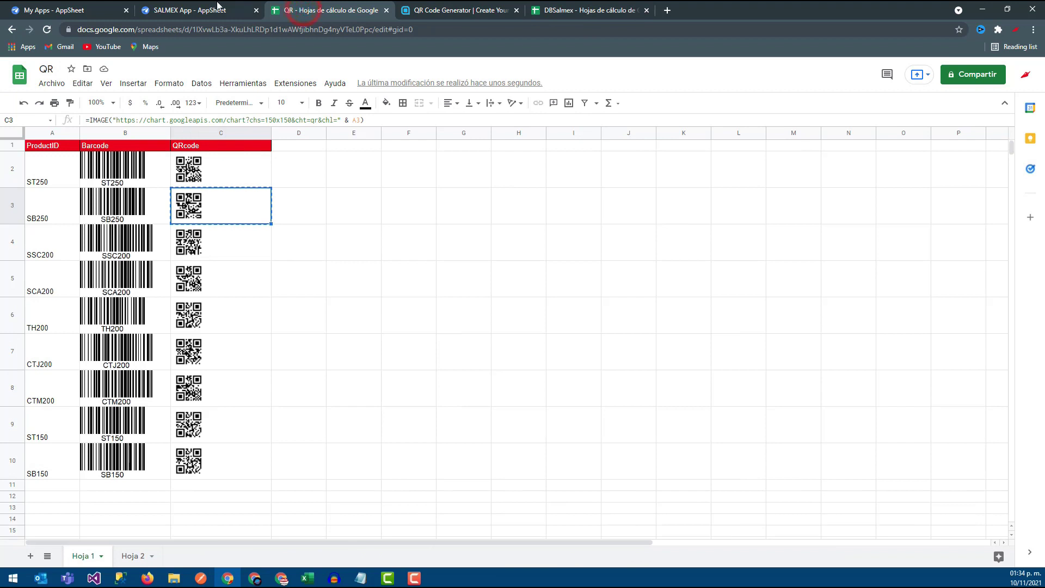
{"action": "left_click", "coordinate": [594, 10]}
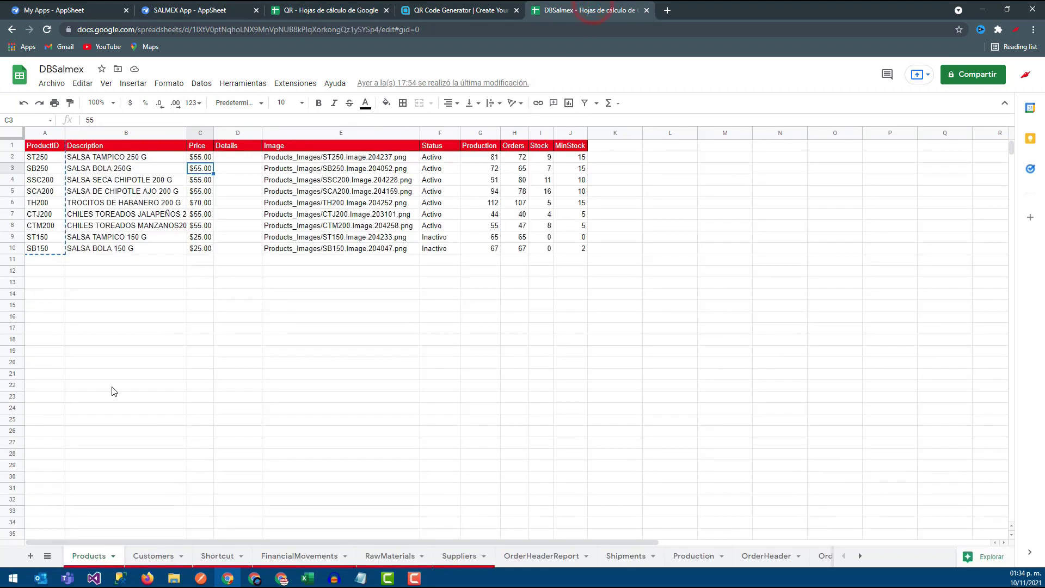
{"action": "left_click", "coordinate": [327, 10]}
{"action": "left_click", "coordinate": [133, 555]}
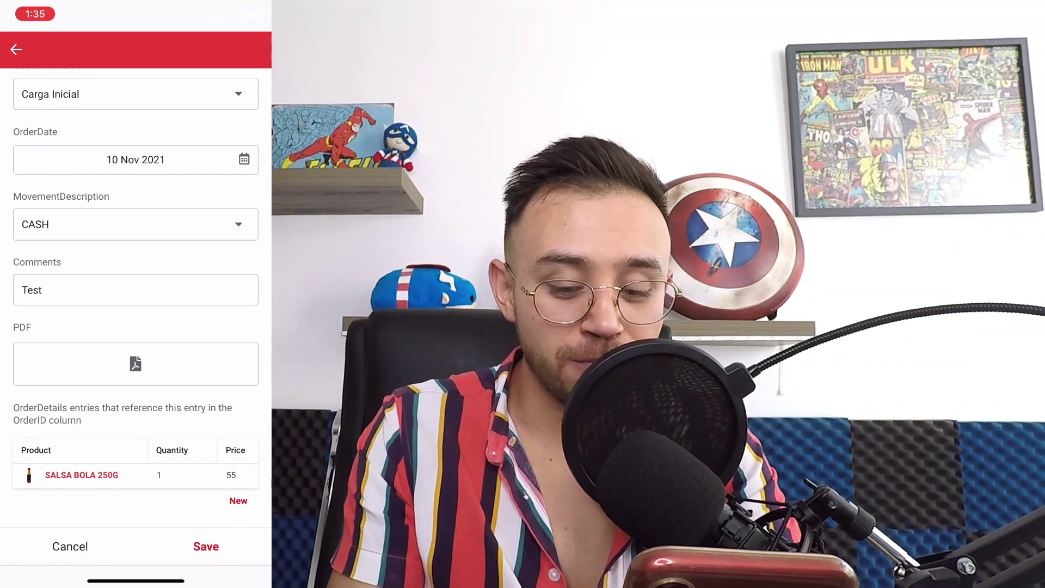
Scan a product code to add a SALSA TAMPICO 150 G order line, quantity 1, price 25
{"action": "scroll", "coordinate": [135, 283], "scroll_direction": "down", "scroll_amount": 1}
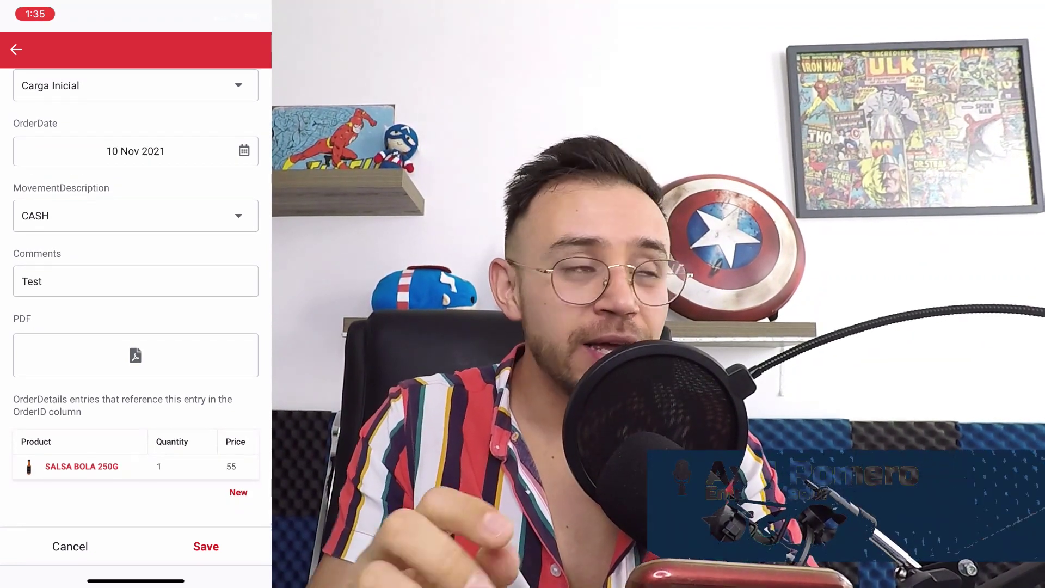
{"action": "left_click", "coordinate": [238, 492]}
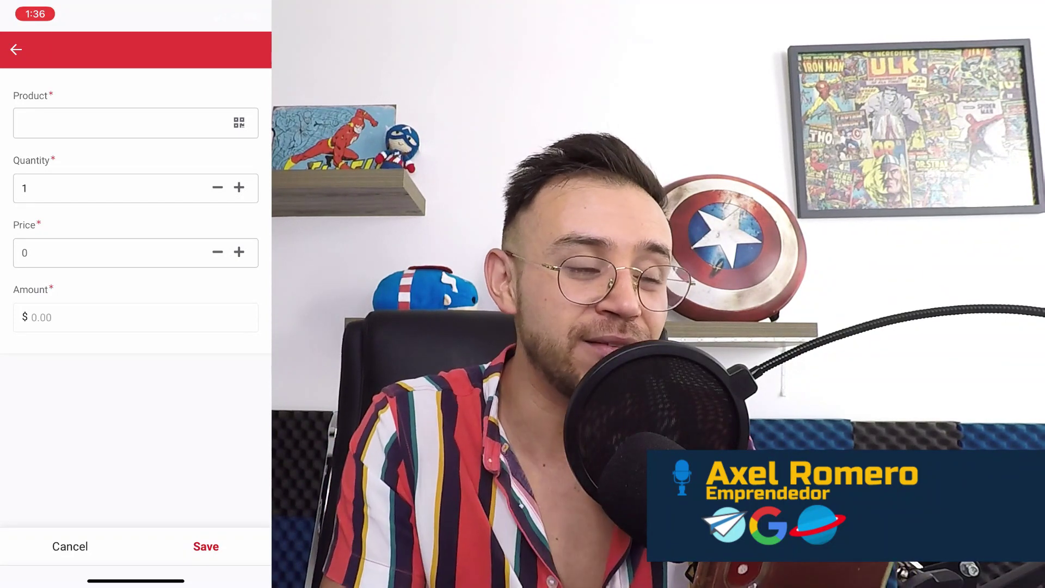
{"action": "left_click", "coordinate": [239, 122]}
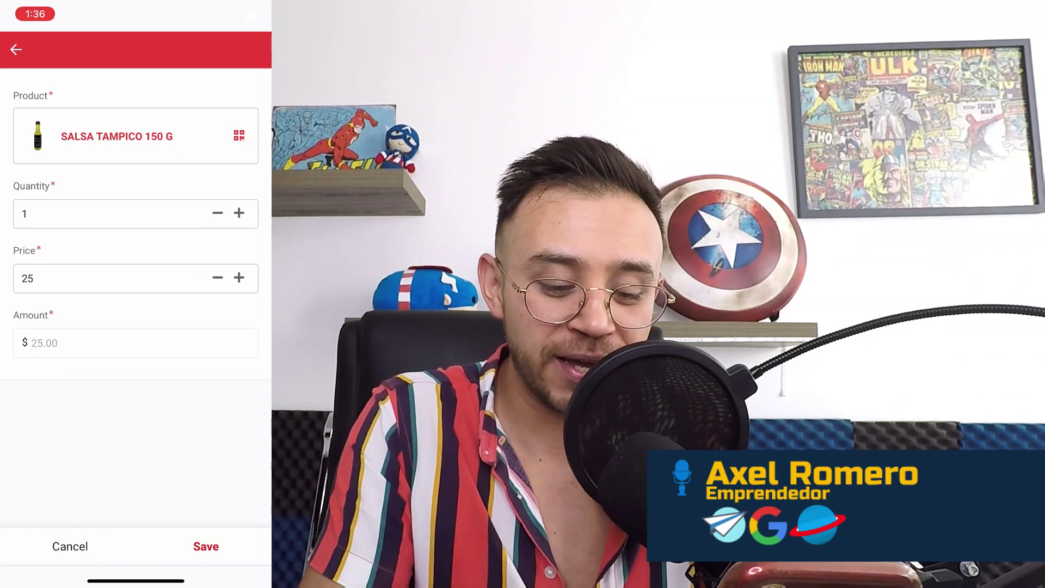
{"action": "left_click", "coordinate": [206, 546]}
{"action": "scroll", "coordinate": [135, 299], "scroll_direction": "down", "scroll_amount": 1}
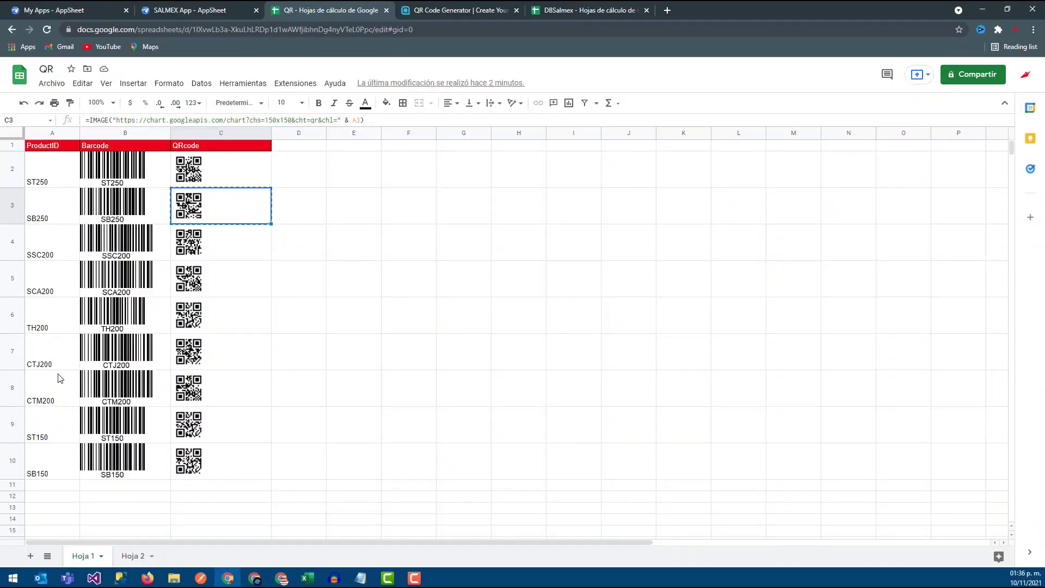
Copy the TH200 barcode from B6 into Hoja 2's H1 via Pegado especial, widening column H
{"action": "left_click", "coordinate": [55, 324]}
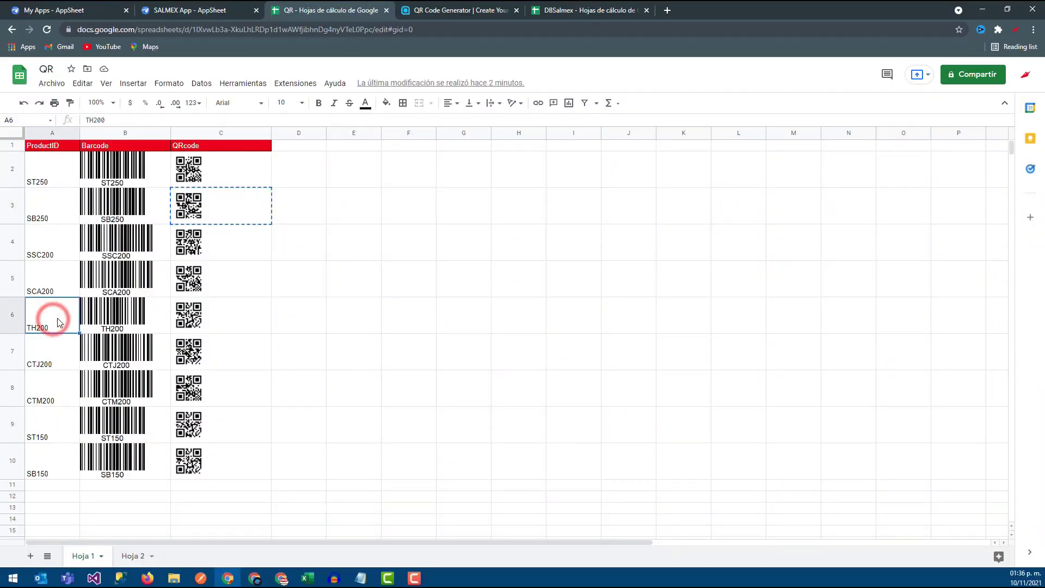
{"action": "left_click", "coordinate": [157, 324]}
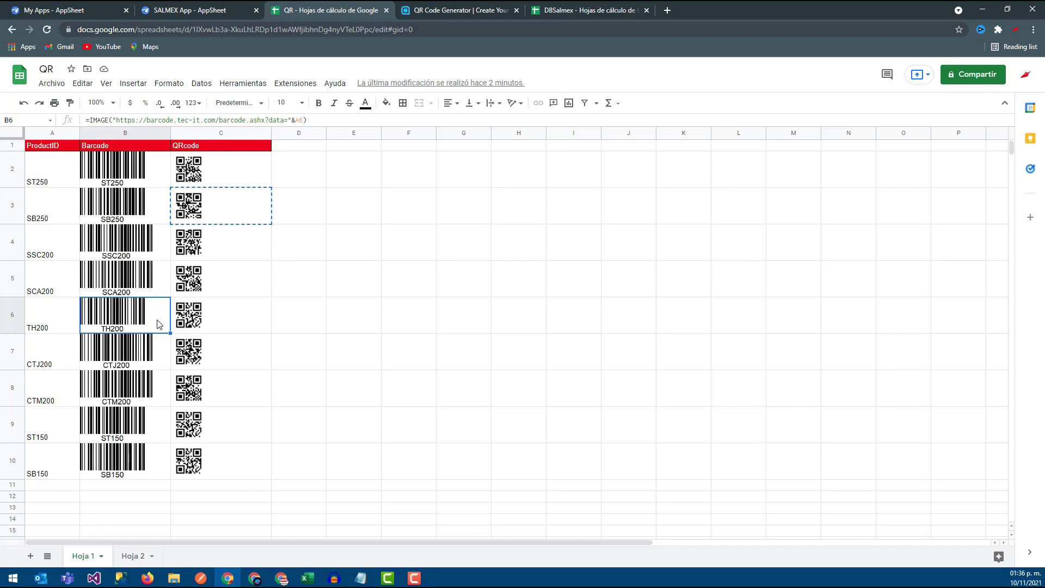
{"action": "left_click", "coordinate": [132, 556]}
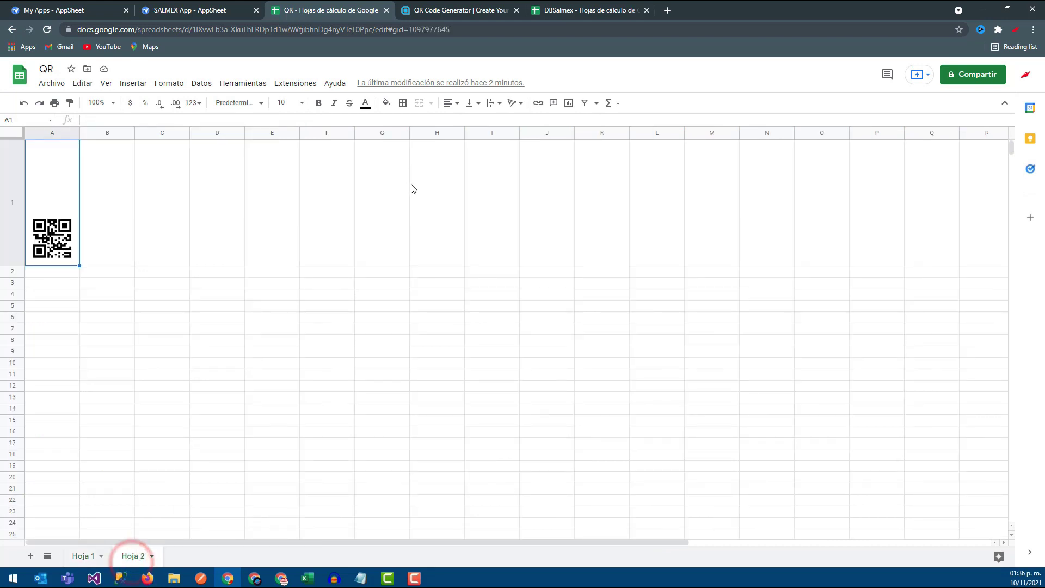
{"action": "left_click", "coordinate": [439, 200]}
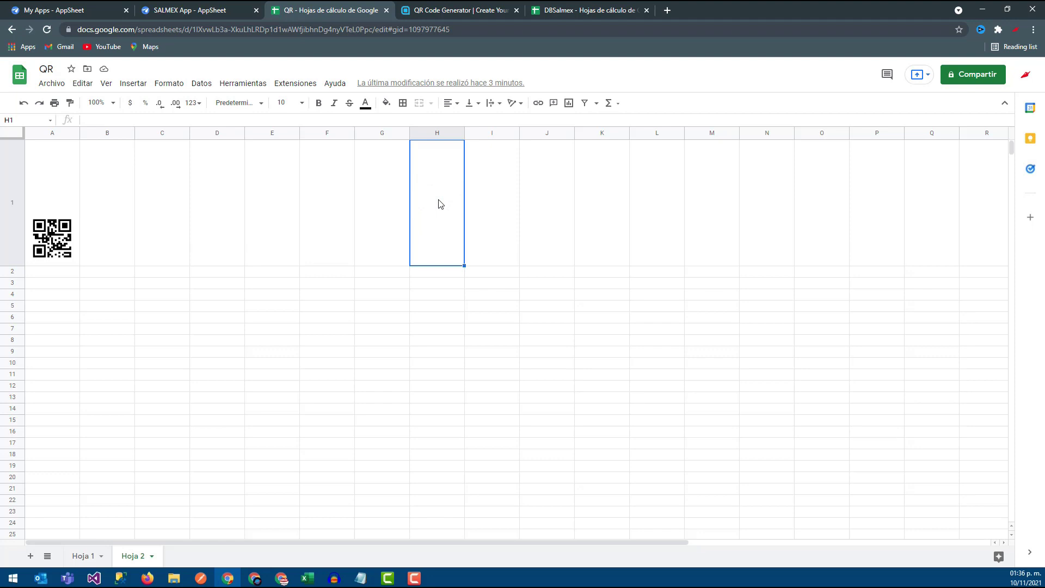
{"action": "right_click", "coordinate": [441, 204]}
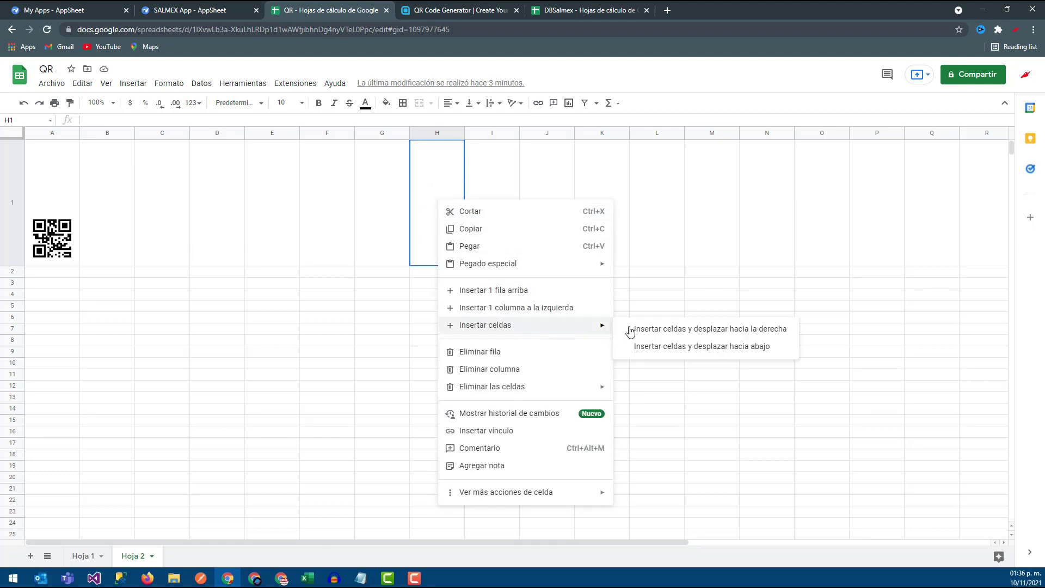
{"action": "left_click", "coordinate": [530, 265]}
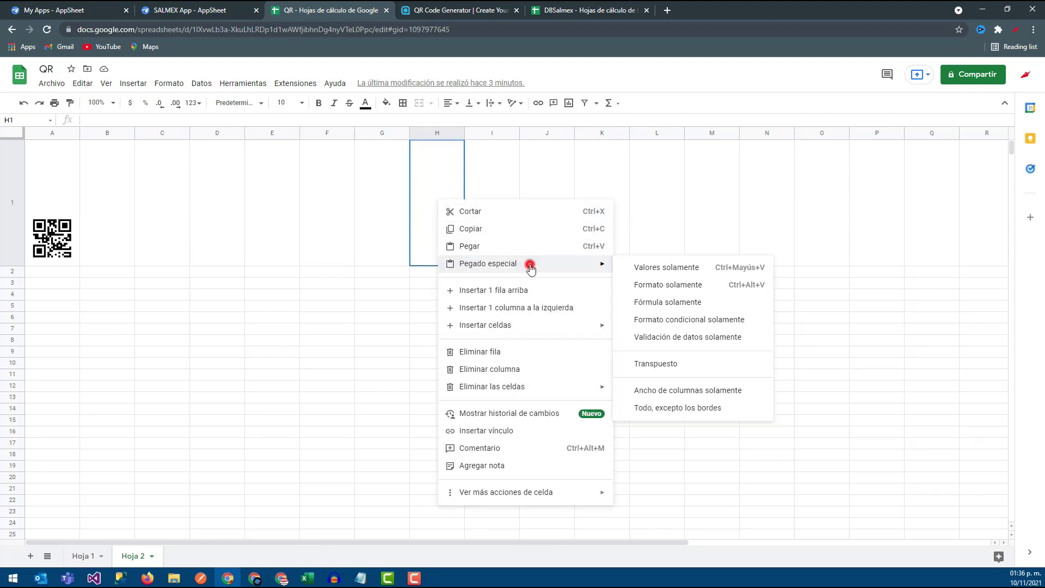
{"action": "left_click", "coordinate": [671, 267]}
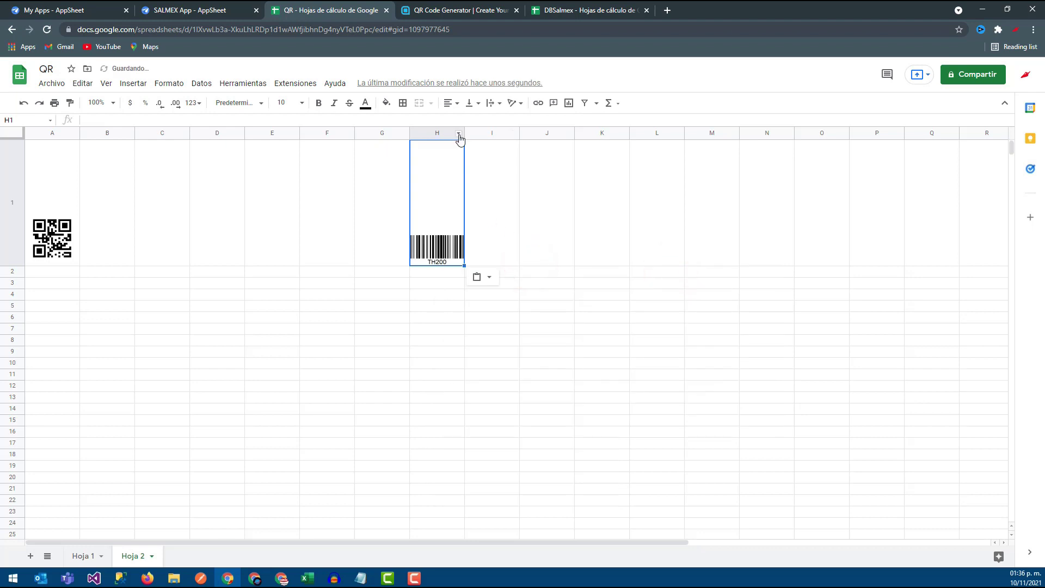
{"action": "left_click_drag", "start_coordinate": [464, 136], "coordinate": [509, 137]}
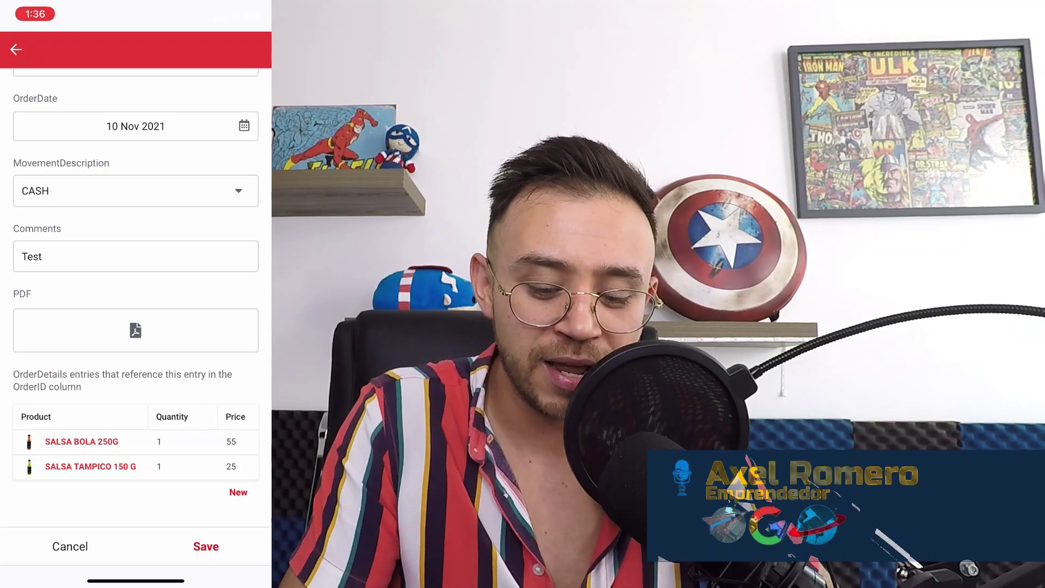
Scan the TH200 barcode to add a TROCITOS DE HABANERO 200 G line, quantity 1, price 70
{"action": "left_click", "coordinate": [238, 492]}
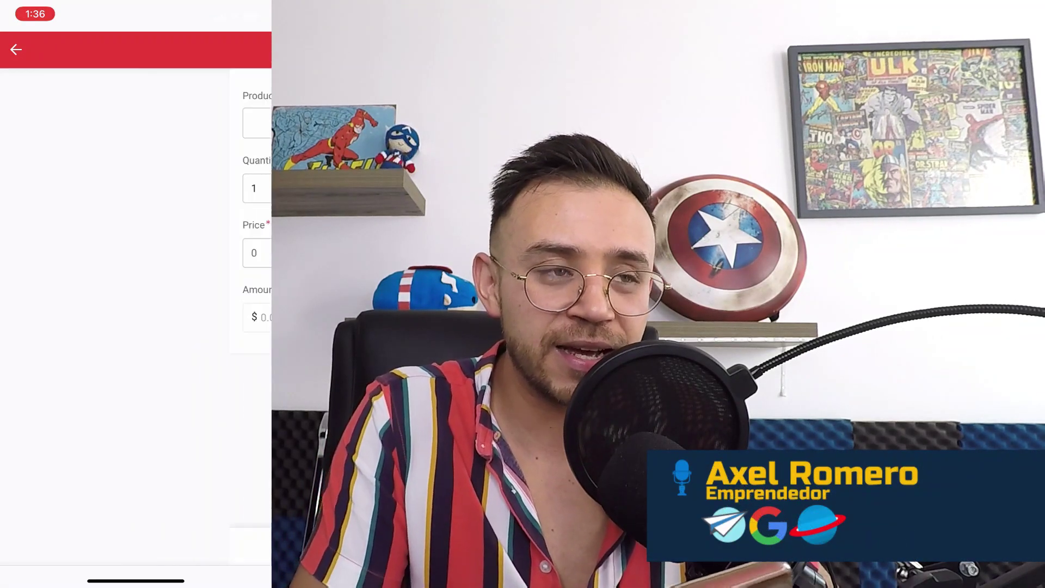
{"action": "left_click", "coordinate": [236, 122]}
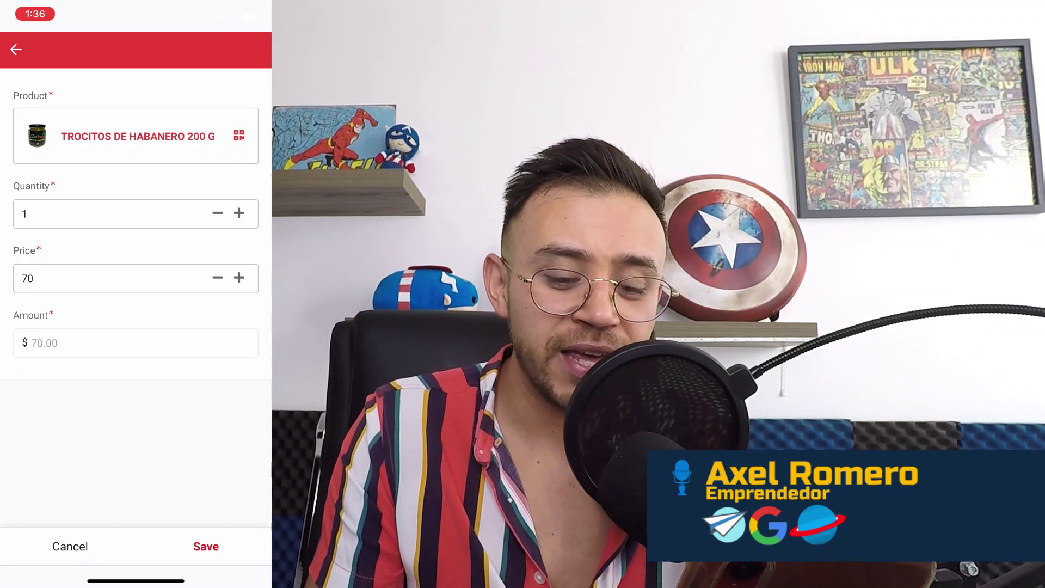
{"action": "left_click", "coordinate": [206, 546]}
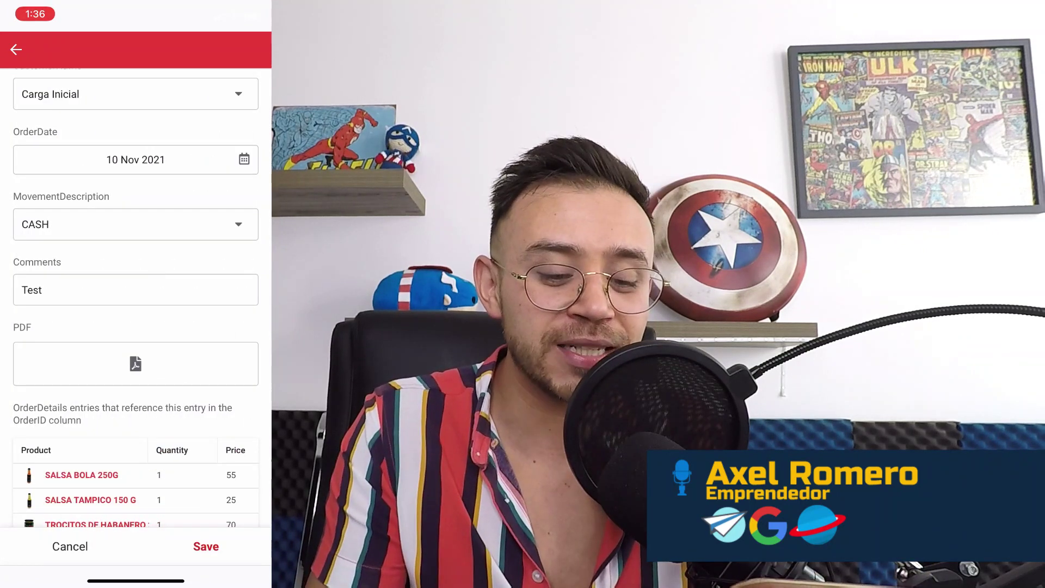
{"action": "scroll", "coordinate": [135, 299], "scroll_direction": "down", "scroll_amount": 2}
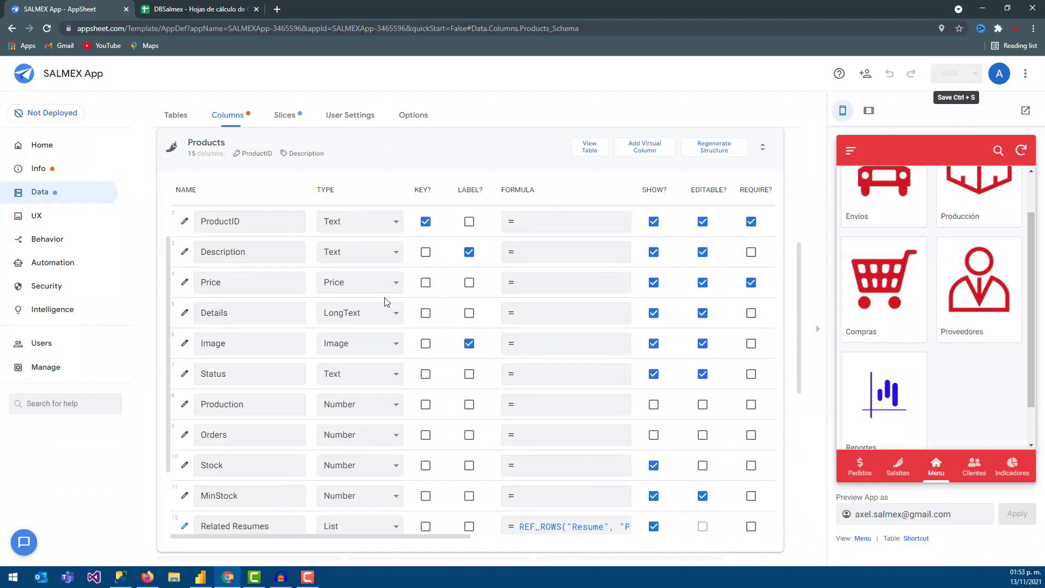
Check the Products table's Image column and glance at the DBSalmex spreadsheet
{"action": "scroll", "coordinate": [361, 299], "scroll_direction": "up", "scroll_amount": 1}
{"action": "scroll", "coordinate": [349, 289], "scroll_direction": "up", "scroll_amount": 2}
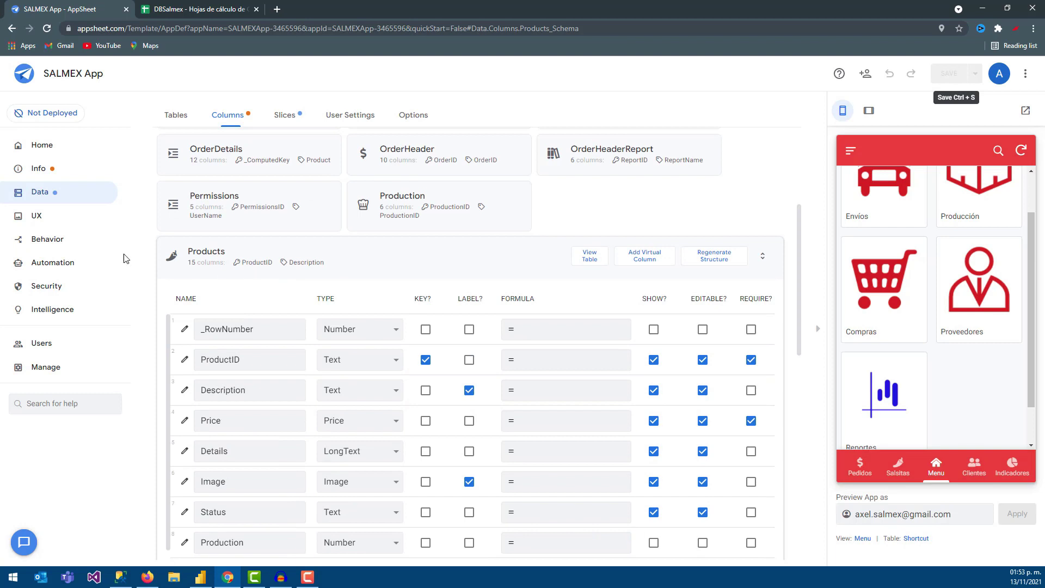
{"action": "scroll", "coordinate": [201, 354], "scroll_direction": "down", "scroll_amount": 2}
{"action": "left_click", "coordinate": [266, 373]}
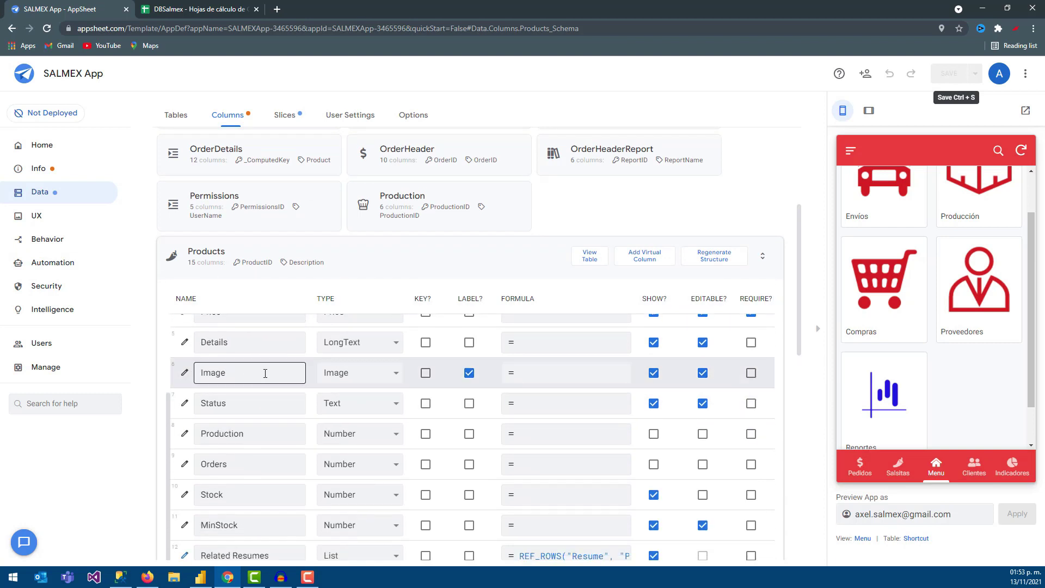
{"action": "scroll", "coordinate": [218, 397], "scroll_direction": "down", "scroll_amount": 2}
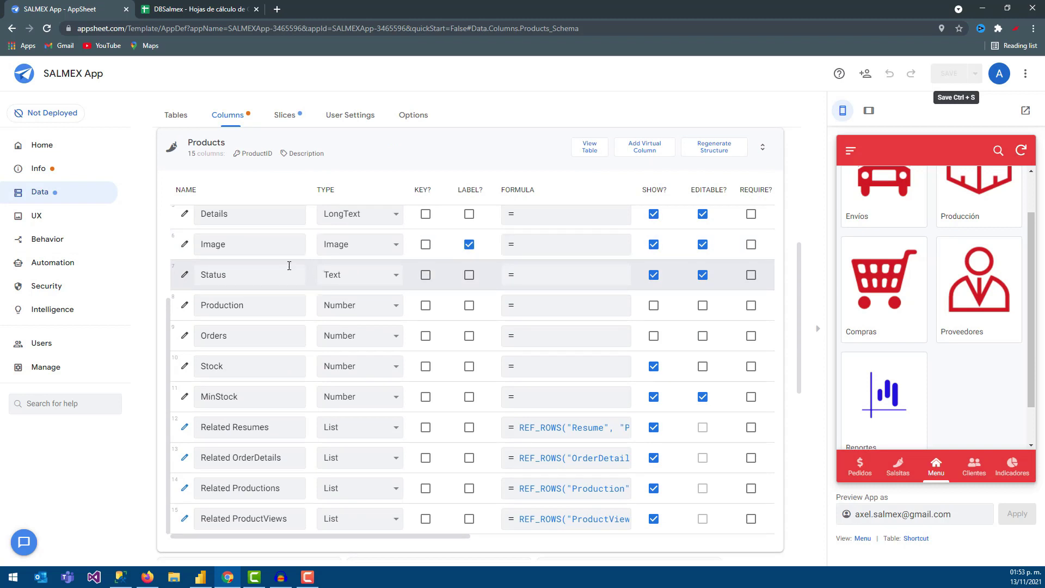
{"action": "left_click", "coordinate": [190, 6]}
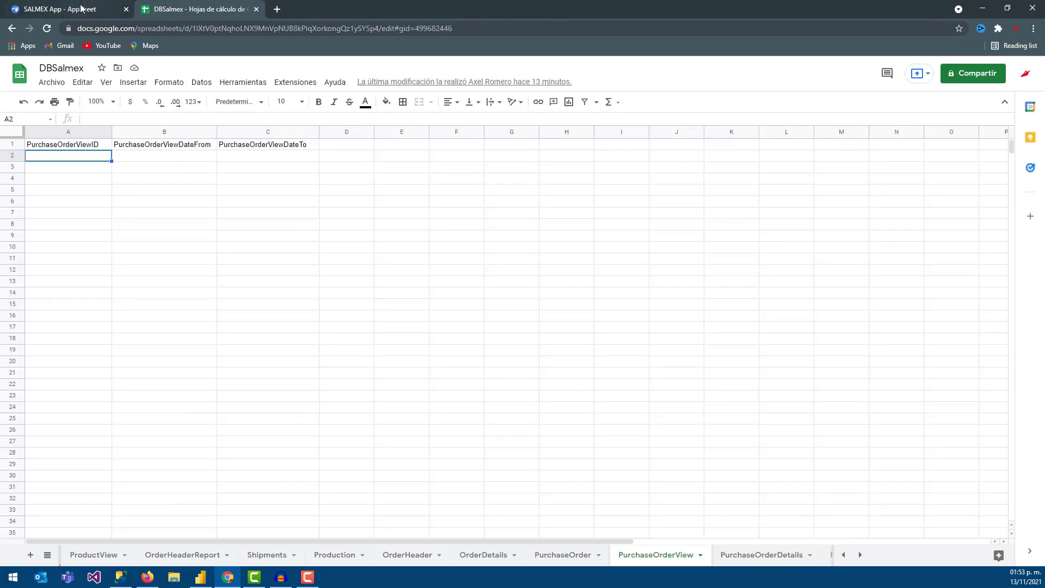
{"action": "left_click", "coordinate": [81, 8]}
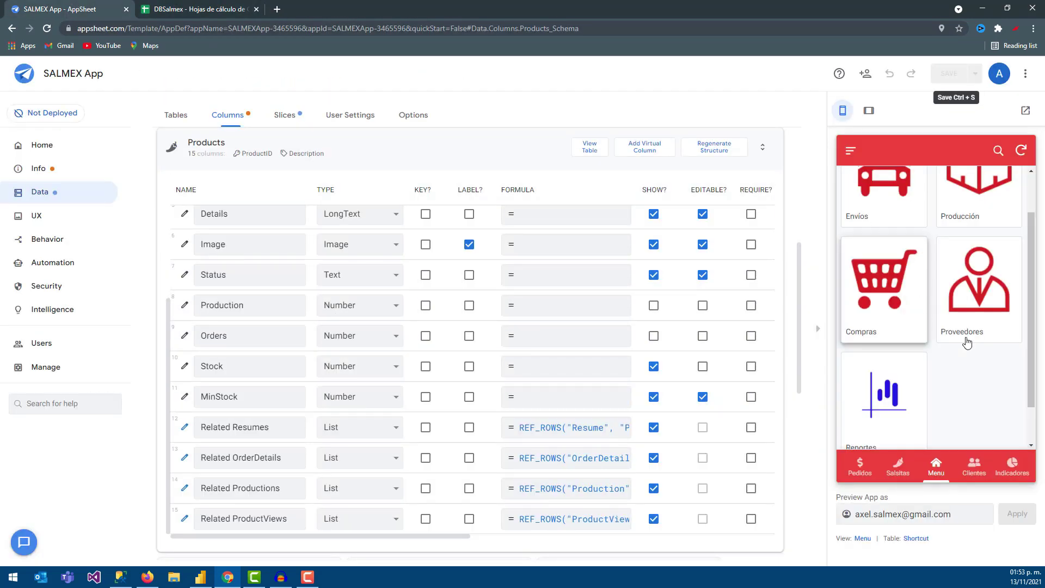
In the preview, open the Salsitas list and the TROCITOS DE HABANERO 200 G detail
{"action": "left_click", "coordinate": [897, 467]}
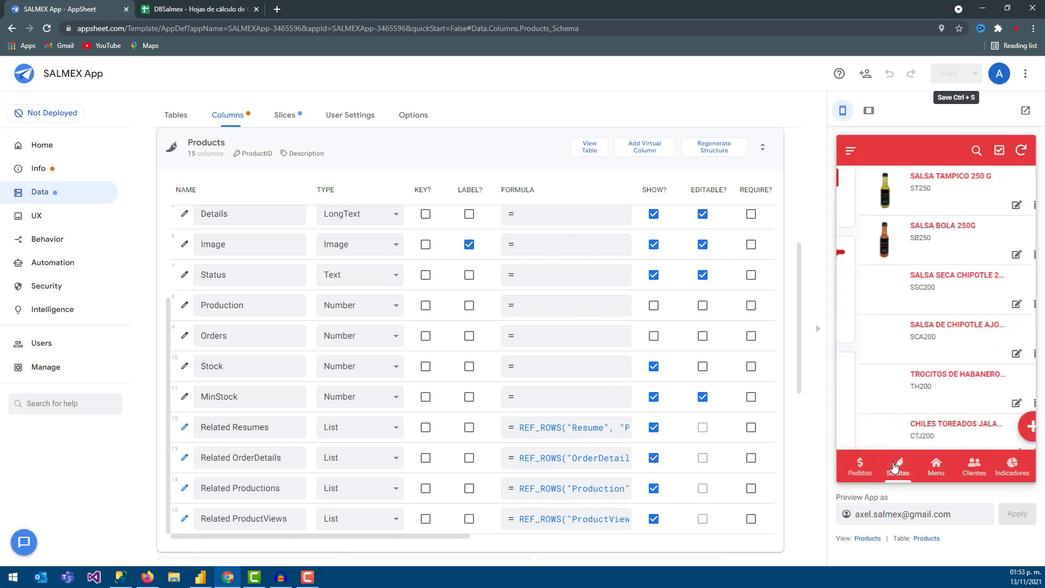
{"action": "scroll", "coordinate": [754, 287], "scroll_direction": "up", "scroll_amount": 1}
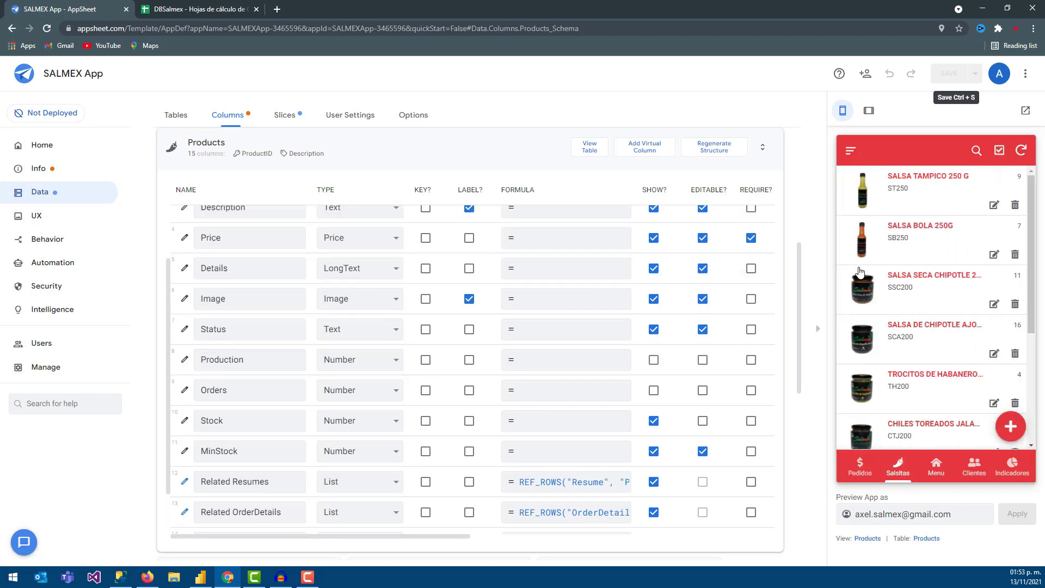
{"action": "scroll", "coordinate": [893, 300], "scroll_direction": "down", "scroll_amount": 2}
{"action": "left_click", "coordinate": [909, 280]}
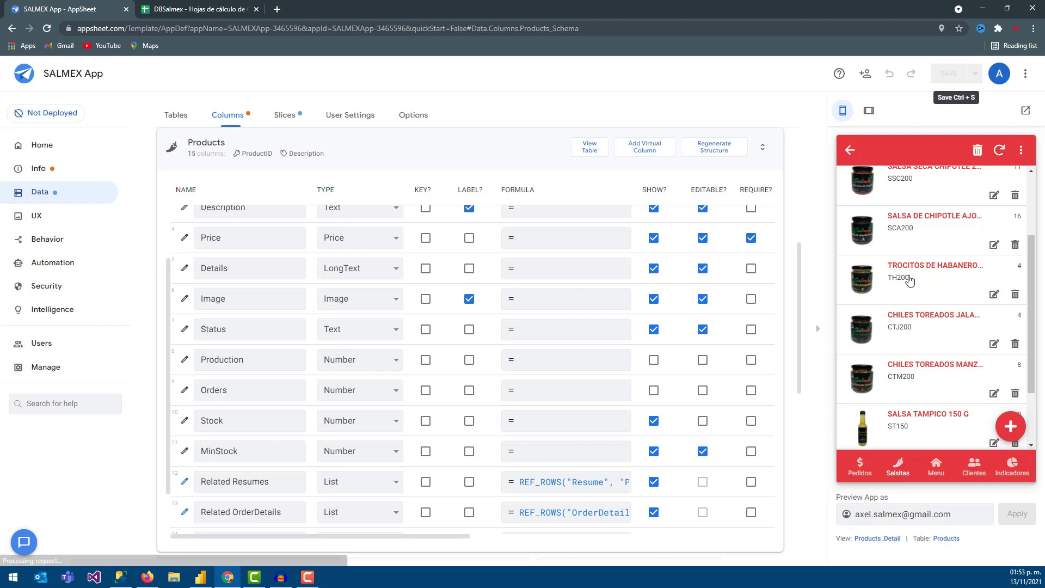
Scroll through the product detail, then go back to the Products list
{"action": "scroll", "coordinate": [908, 298], "scroll_direction": "down", "scroll_amount": 5}
{"action": "scroll", "coordinate": [912, 316], "scroll_direction": "down", "scroll_amount": 5}
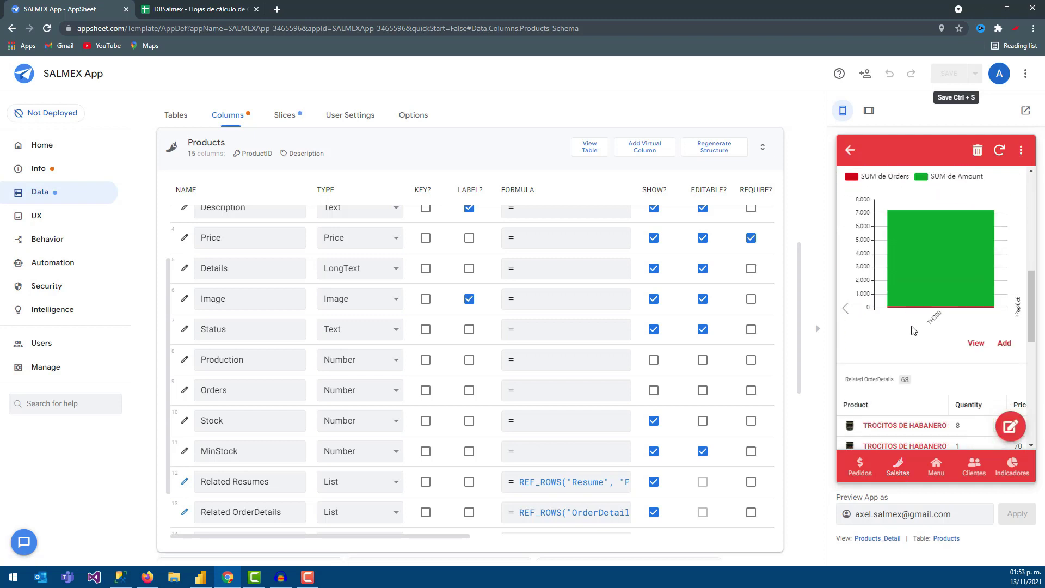
{"action": "scroll", "coordinate": [913, 341], "scroll_direction": "down", "scroll_amount": 5}
{"action": "scroll", "coordinate": [920, 367], "scroll_direction": "down", "scroll_amount": 3}
{"action": "scroll", "coordinate": [929, 383], "scroll_direction": "down", "scroll_amount": 3}
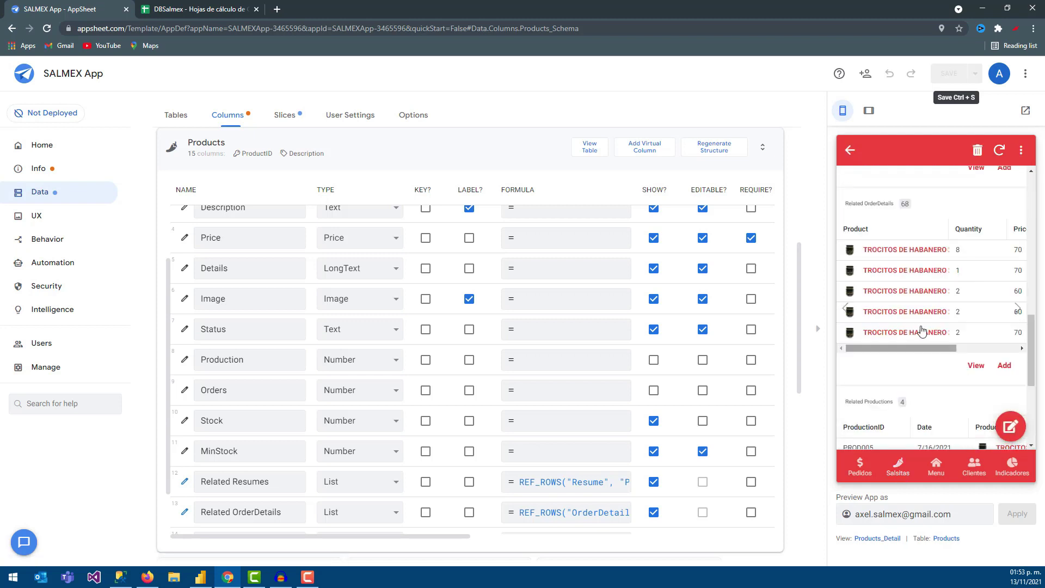
{"action": "left_click", "coordinate": [851, 158]}
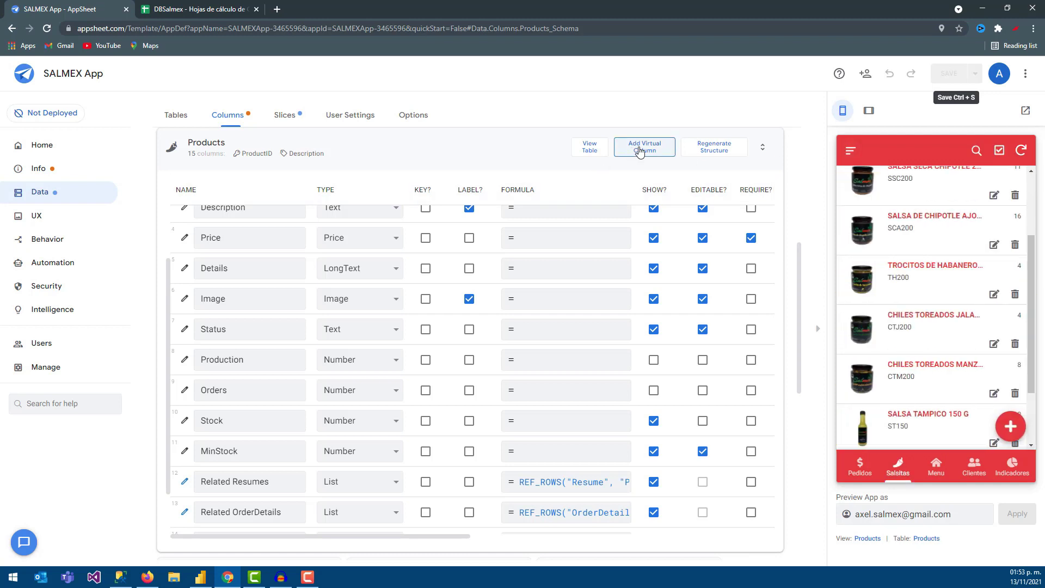
Add a Products virtual column named Codebar and open its App formula editor
{"action": "left_click", "coordinate": [640, 152]}
{"action": "triple_click", "coordinate": [543, 173]}
{"action": "left_click_drag", "start_coordinate": [554, 166], "coordinate": [405, 167]}
{"action": "type", "text": "Codebar"}
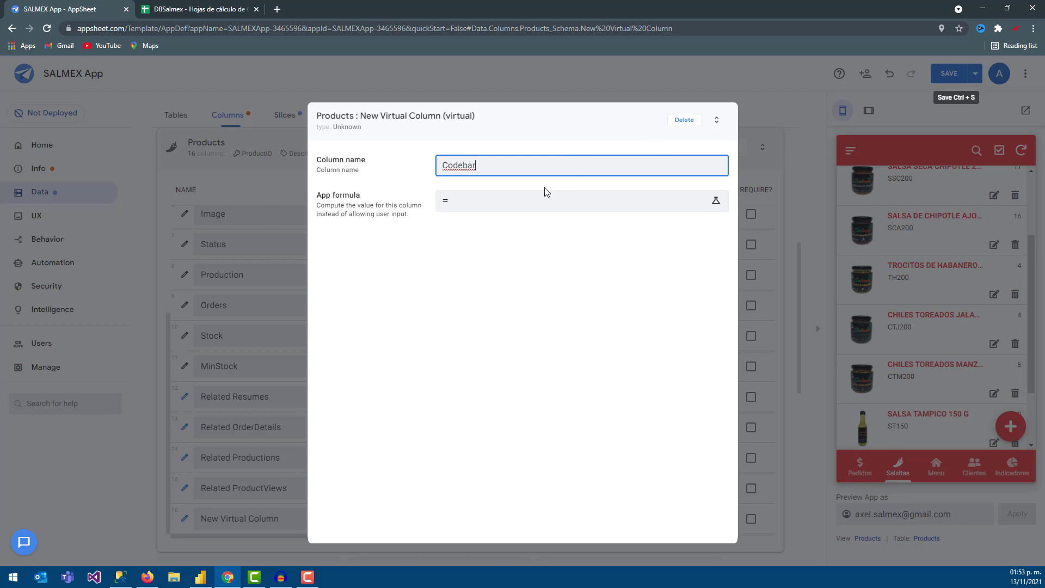
{"action": "left_click", "coordinate": [524, 202]}
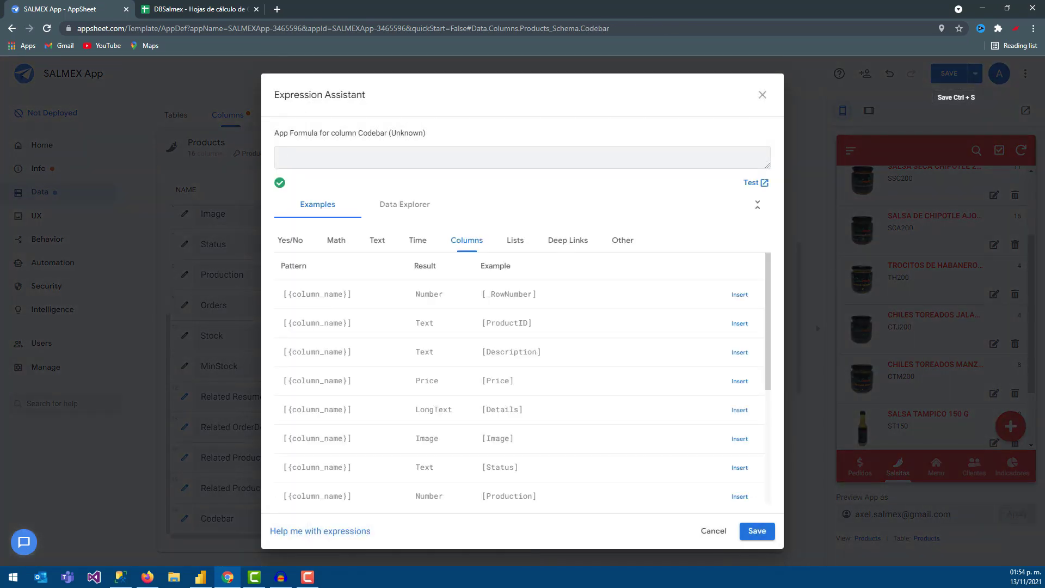
{"action": "left_click", "coordinate": [147, 577]}
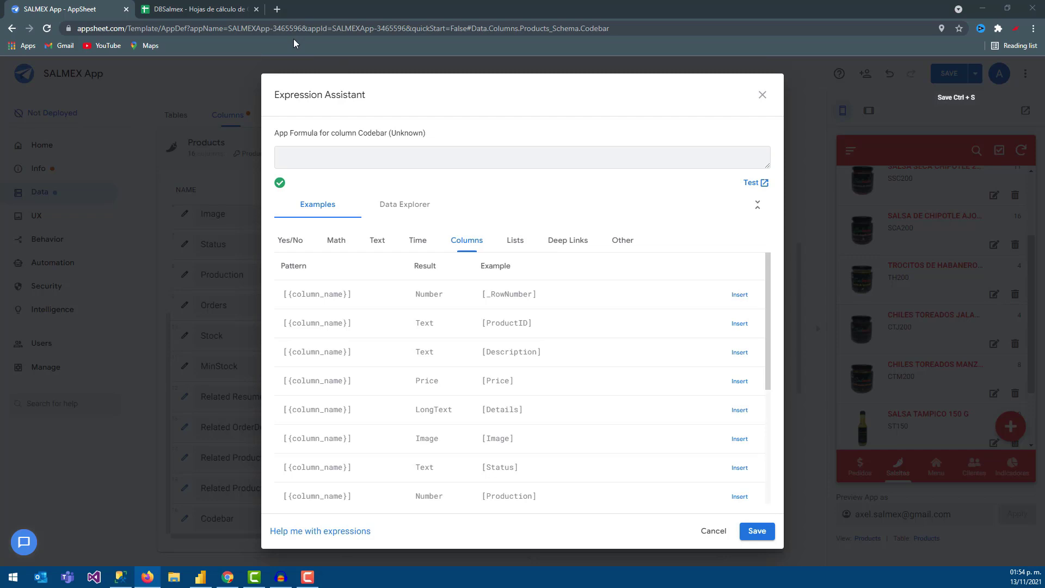
{"action": "left_click", "coordinate": [242, 7]}
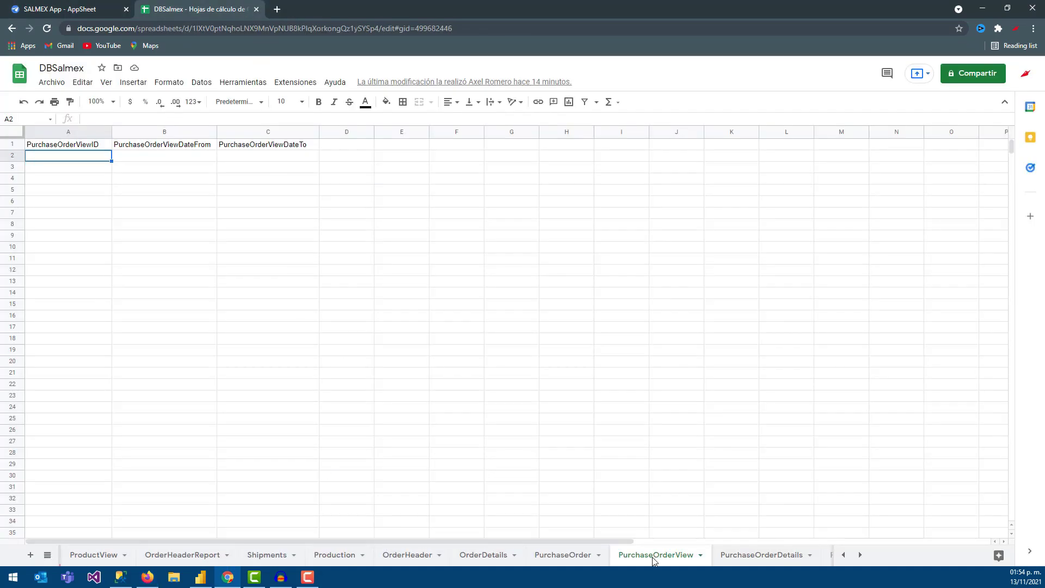
Check the ProductID codes on the DBSalmex Products sheet, then return to AppSheet
{"action": "left_click", "coordinate": [843, 555]}
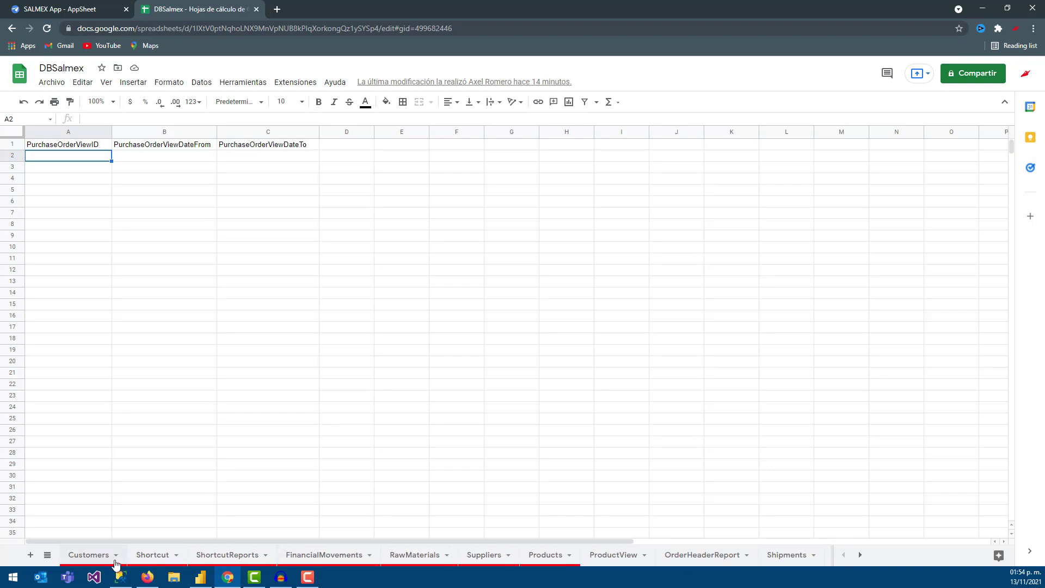
{"action": "left_click", "coordinate": [546, 555]}
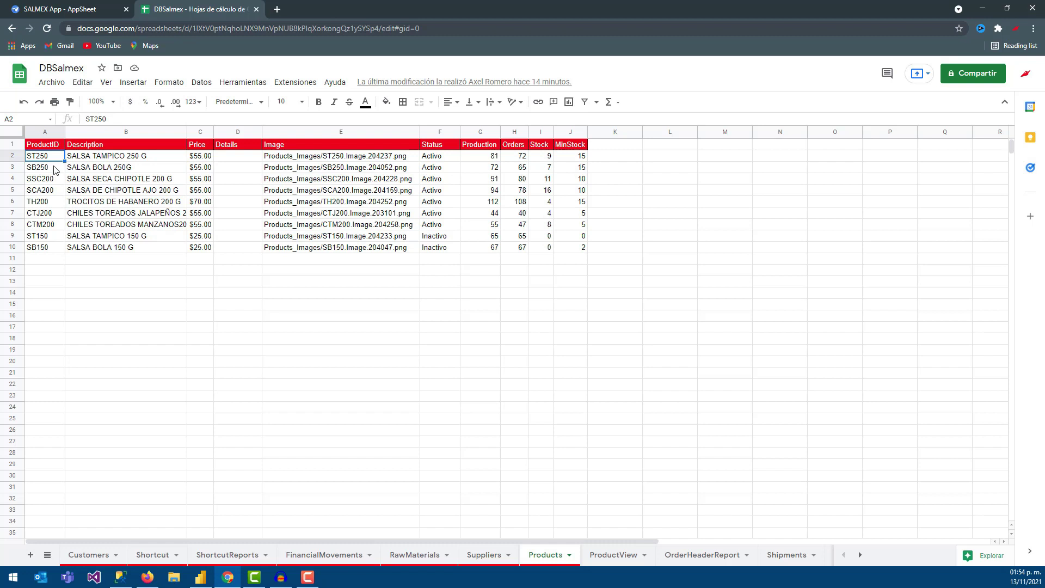
{"action": "left_click", "coordinate": [75, 7]}
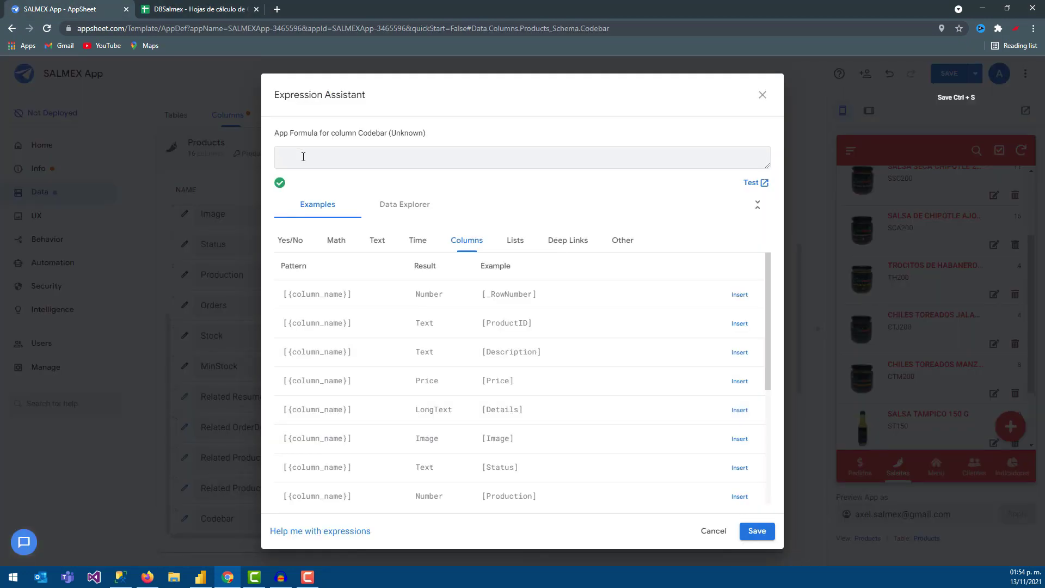
Paste the QR chart CONCATENATE formula and change [ProductCodeBar] to [ProductID]
{"action": "type", "text": "CONCATENATE(\"https://chart.googleapis.com/chart?chs=150x150&cht=qr&chl=\",[ProductCodeBar])"}
{"action": "left_click_drag", "start_coordinate": [342, 158], "coordinate": [512, 159]}
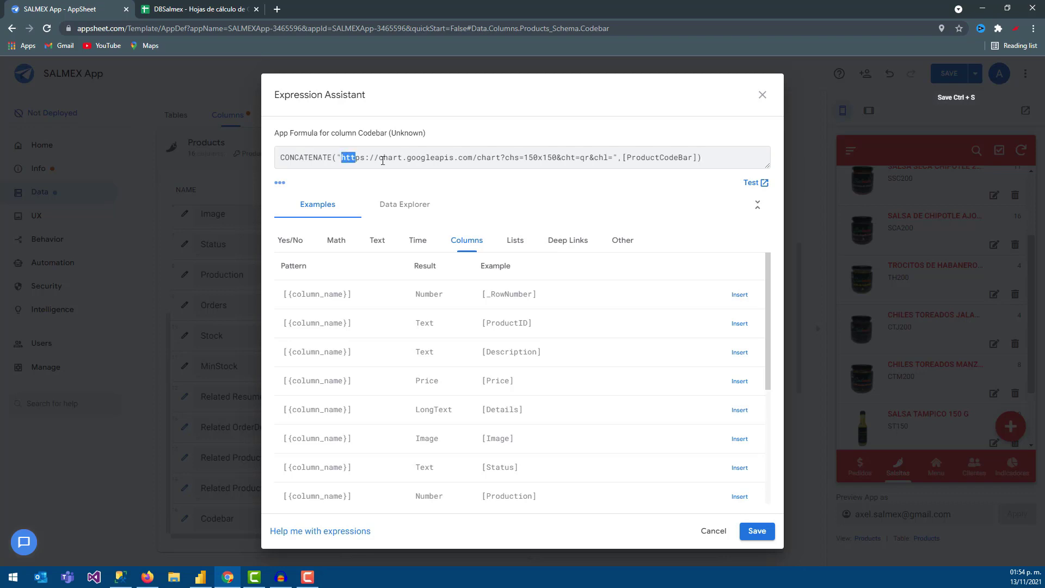
{"action": "left_click", "coordinate": [512, 159]}
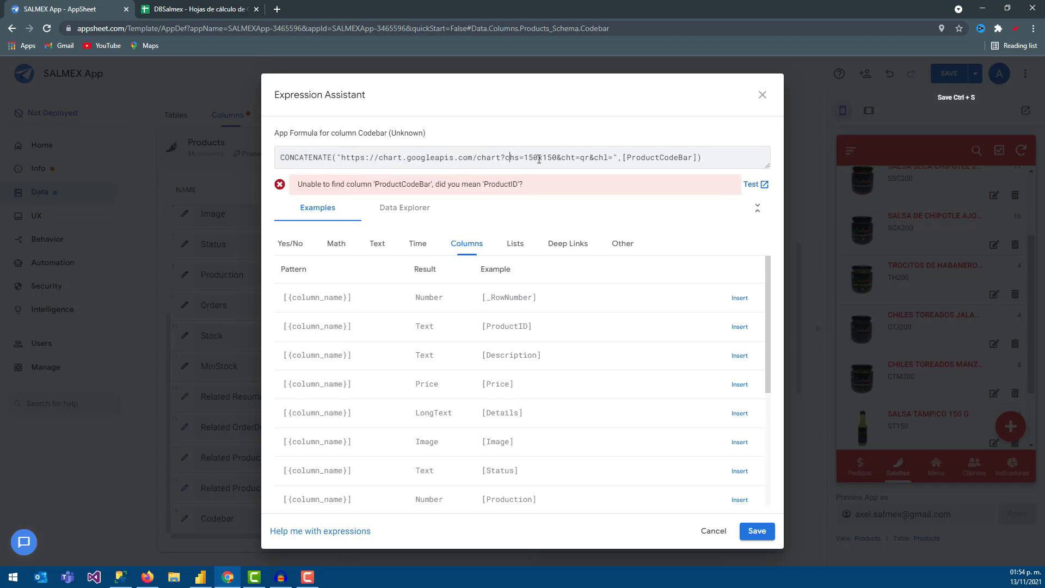
{"action": "left_click_drag", "start_coordinate": [534, 157], "coordinate": [565, 154]}
{"action": "left_click", "coordinate": [697, 158]}
{"action": "key", "text": "BackSpace"}
{"action": "key", "text": "BackSpace"}
{"action": "key", "text": "BackSpace"}
{"action": "key", "text": "BackSpace"}
{"action": "key", "text": "BackSpace"}
{"action": "key", "text": "BackSpace"}
{"action": "key", "text": "BackSpace"}
{"action": "key", "text": "BackSpace"}
{"action": "type", "text": "rodiyct"}
{"action": "type", "text": "ID"}
{"action": "double_click", "coordinate": [626, 157]}
{"action": "left_click_drag", "start_coordinate": [584, 157], "coordinate": [440, 158]}
Save the formula and set the Codebar column type to Image
{"action": "left_click", "coordinate": [754, 531]}
{"action": "left_click", "coordinate": [482, 300]}
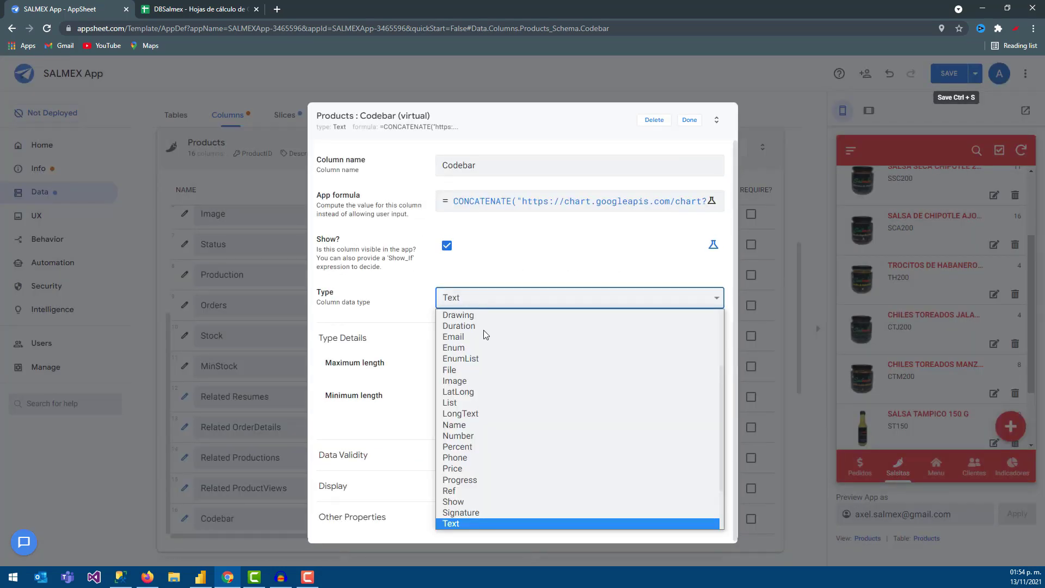
{"action": "key", "text": "Up"}
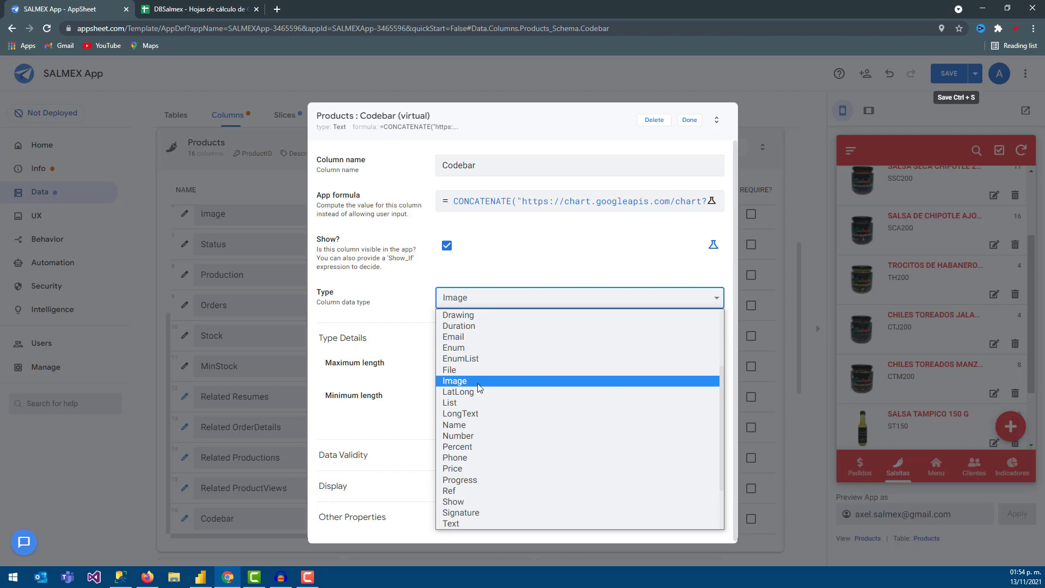
{"action": "left_click", "coordinate": [478, 383]}
Save the app and view the Codebar QR code in SALSA DE CHIPOTLE AJO 200 G's detail
{"action": "left_click", "coordinate": [693, 122]}
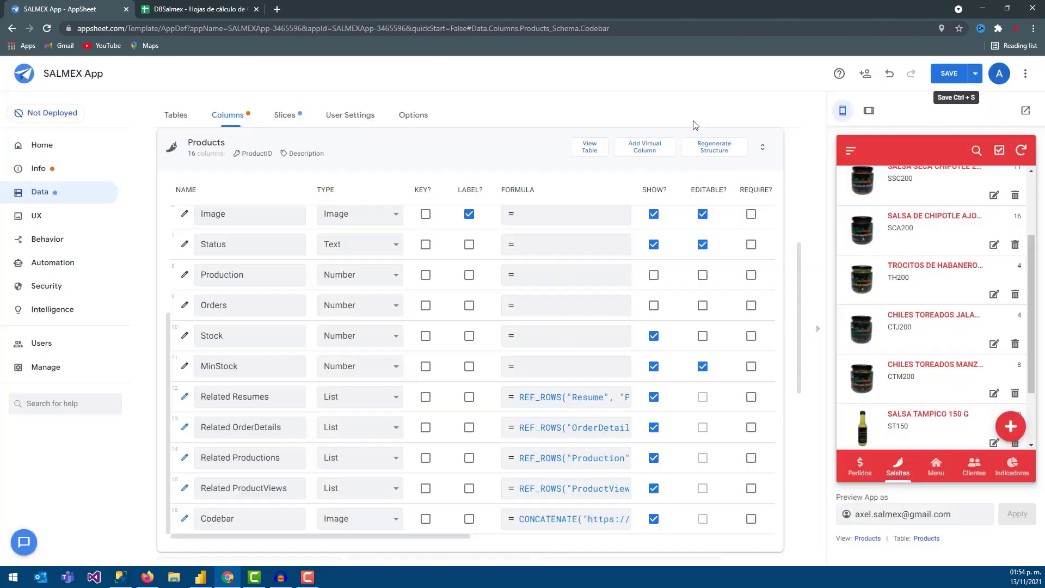
{"action": "left_click", "coordinate": [936, 76]}
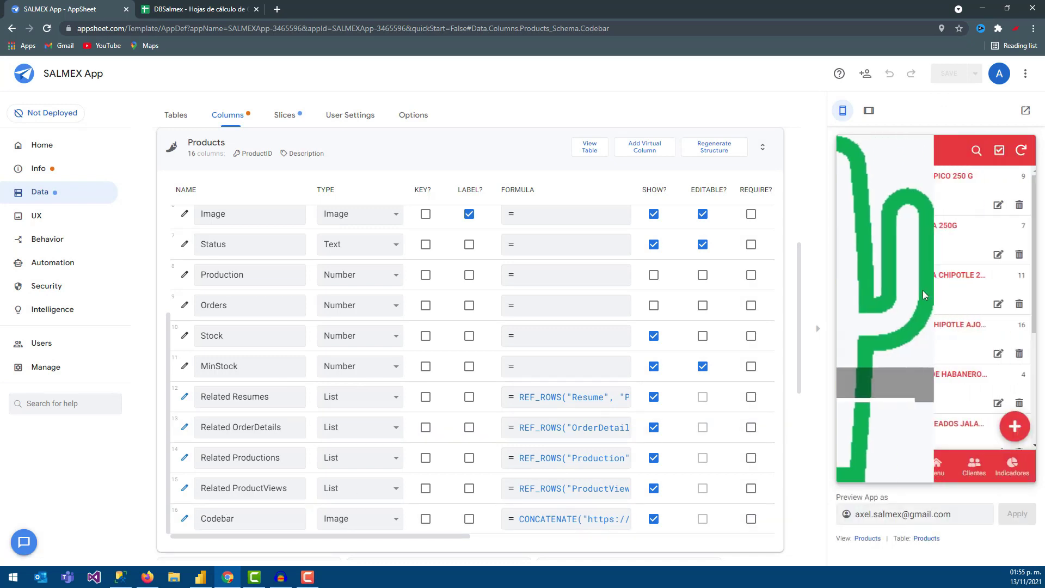
{"action": "left_click", "coordinate": [907, 330]}
{"action": "scroll", "coordinate": [907, 329], "scroll_direction": "down", "scroll_amount": 5}
{"action": "scroll", "coordinate": [904, 328], "scroll_direction": "down", "scroll_amount": 5}
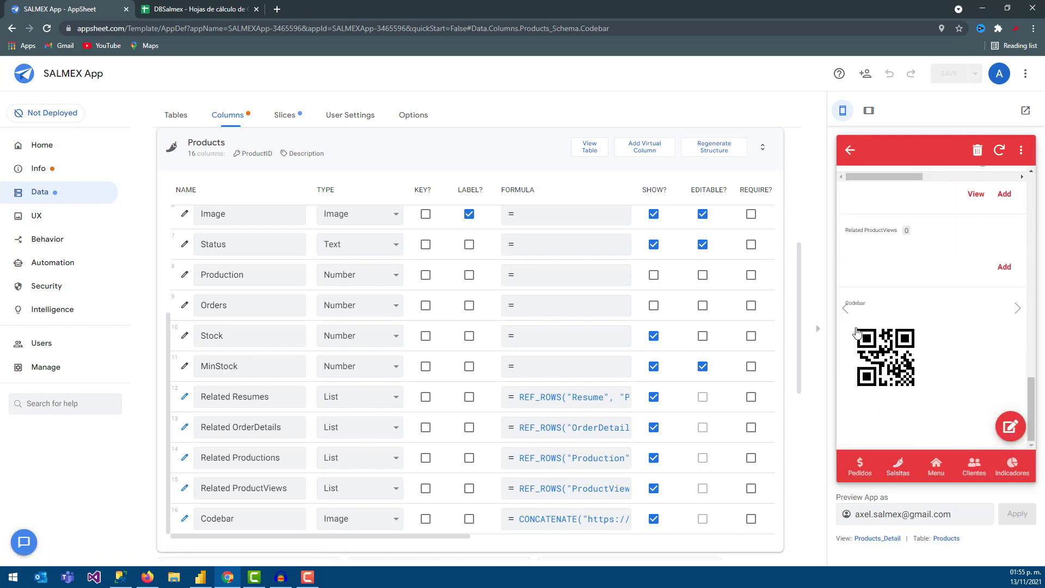
{"action": "scroll", "coordinate": [871, 316], "scroll_direction": "up", "scroll_amount": 5}
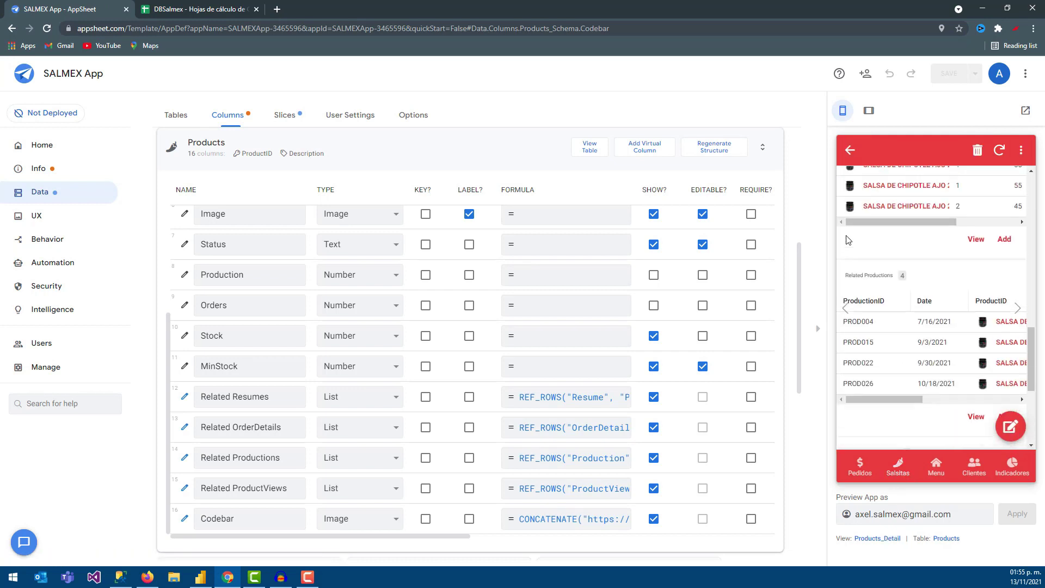
{"action": "left_click", "coordinate": [542, 520]}
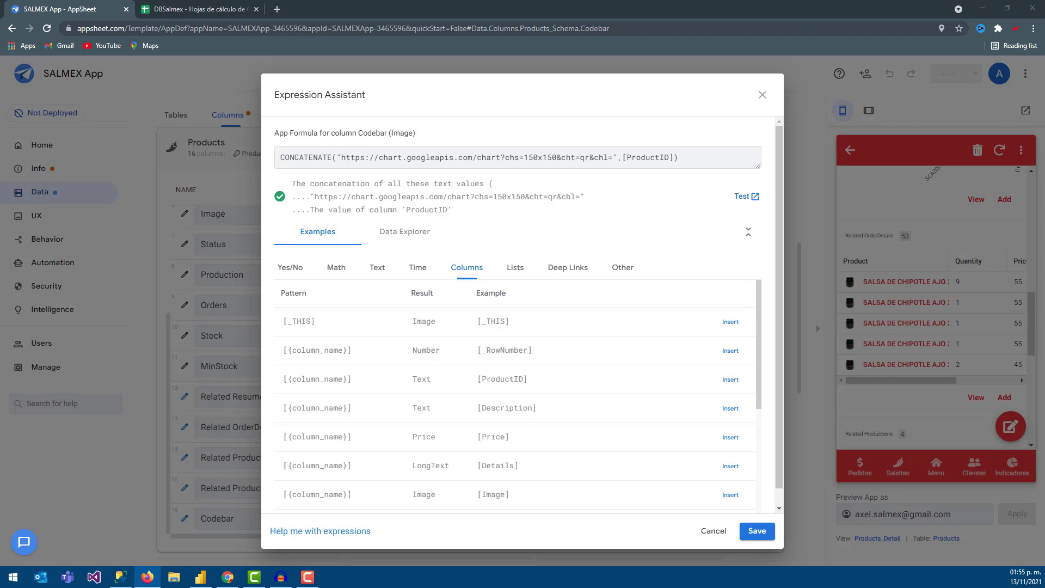
{"action": "left_click", "coordinate": [588, 161]}
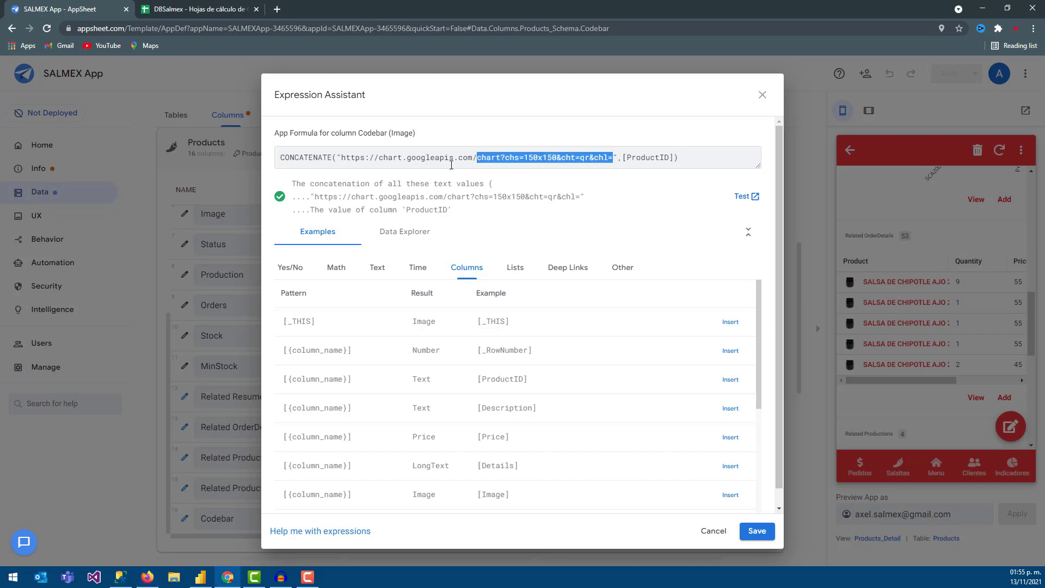
{"action": "left_click_drag", "start_coordinate": [615, 158], "coordinate": [342, 164]}
{"action": "key", "text": "BackSpace"}
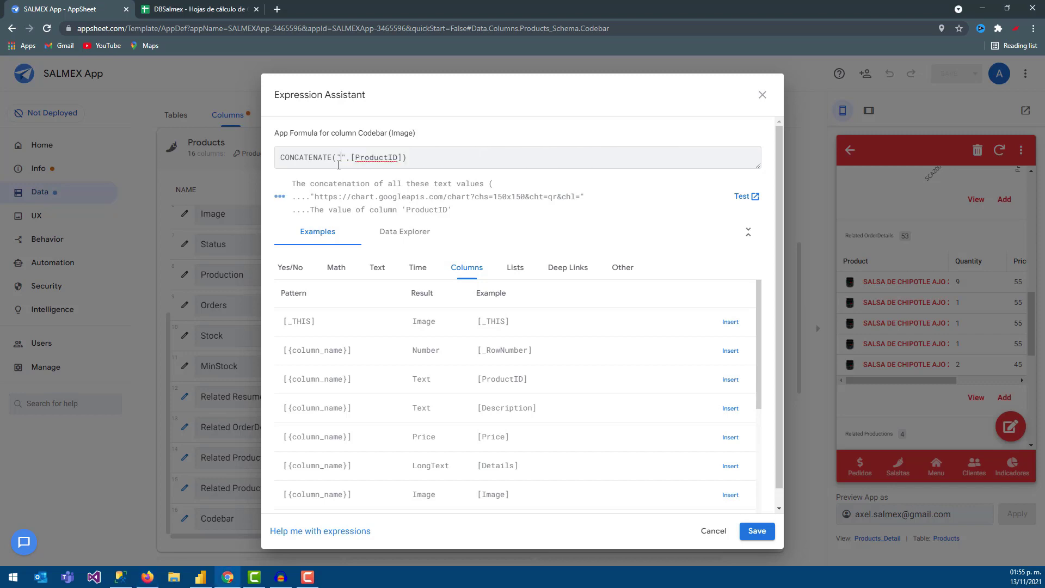
{"action": "type", "text": "https://barcode.tec-it.com/barcode.ashx?data="}
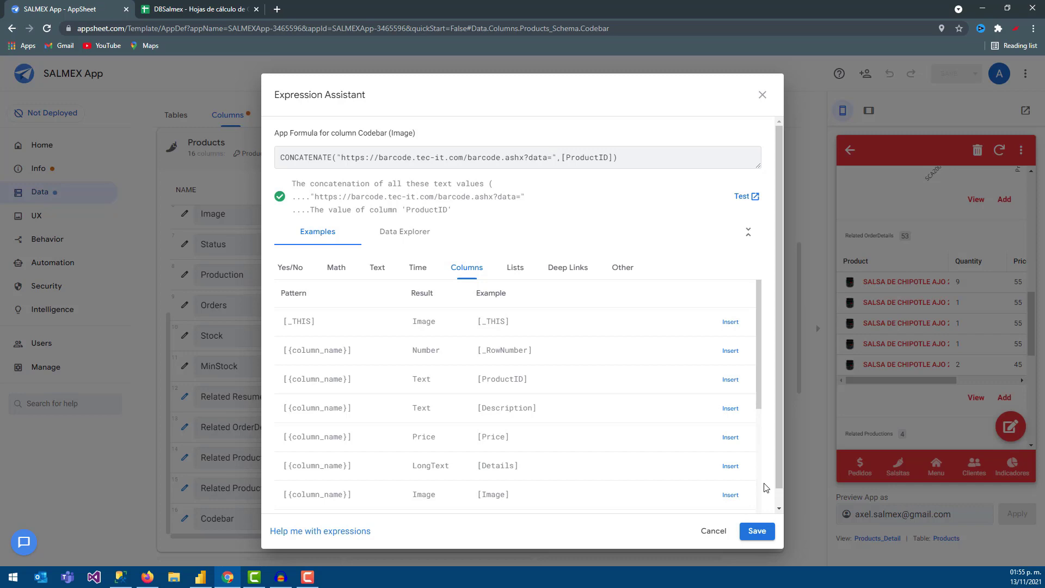
{"action": "left_click", "coordinate": [768, 533]}
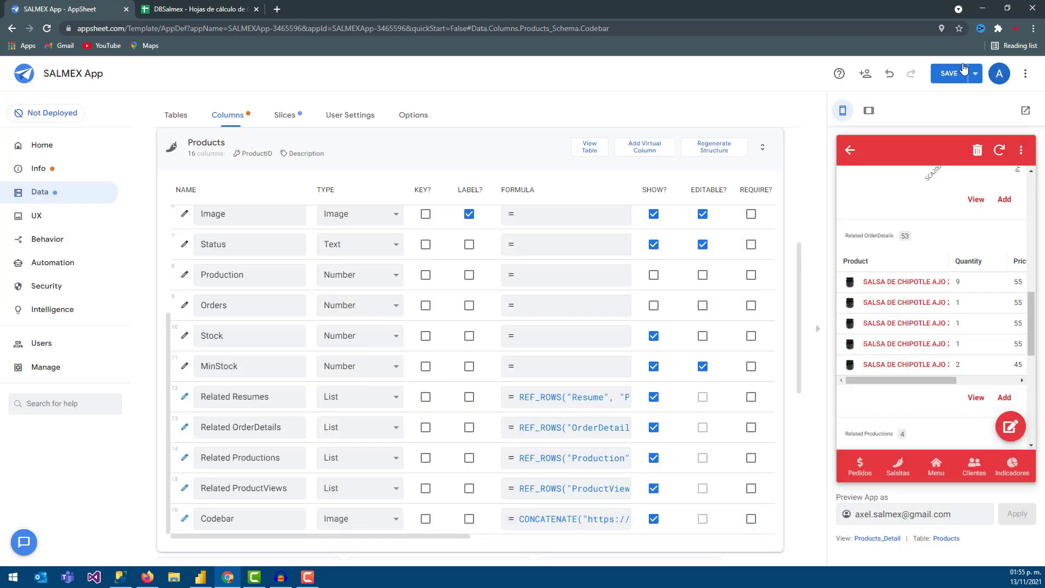
Save the app and scroll the product detail to the SCA200 Codebar barcode and back
{"action": "left_click", "coordinate": [963, 75]}
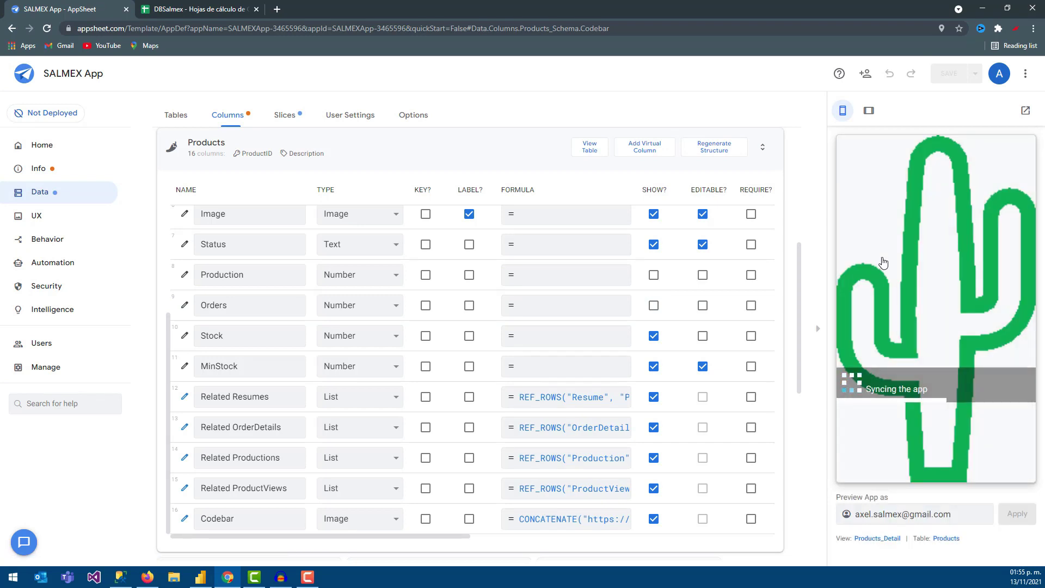
{"action": "scroll", "coordinate": [879, 272], "scroll_direction": "down", "scroll_amount": 5}
{"action": "scroll", "coordinate": [879, 272], "scroll_direction": "down", "scroll_amount": 5}
{"action": "scroll", "coordinate": [879, 272], "scroll_direction": "down", "scroll_amount": 5}
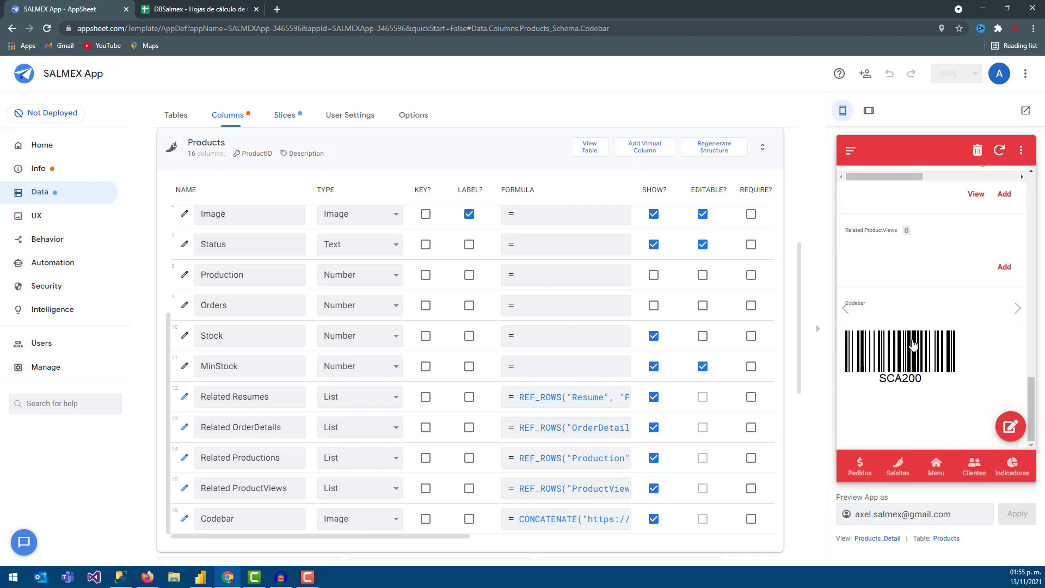
{"action": "scroll", "coordinate": [915, 361], "scroll_direction": "up", "scroll_amount": 10}
{"action": "scroll", "coordinate": [915, 361], "scroll_direction": "up", "scroll_amount": 10}
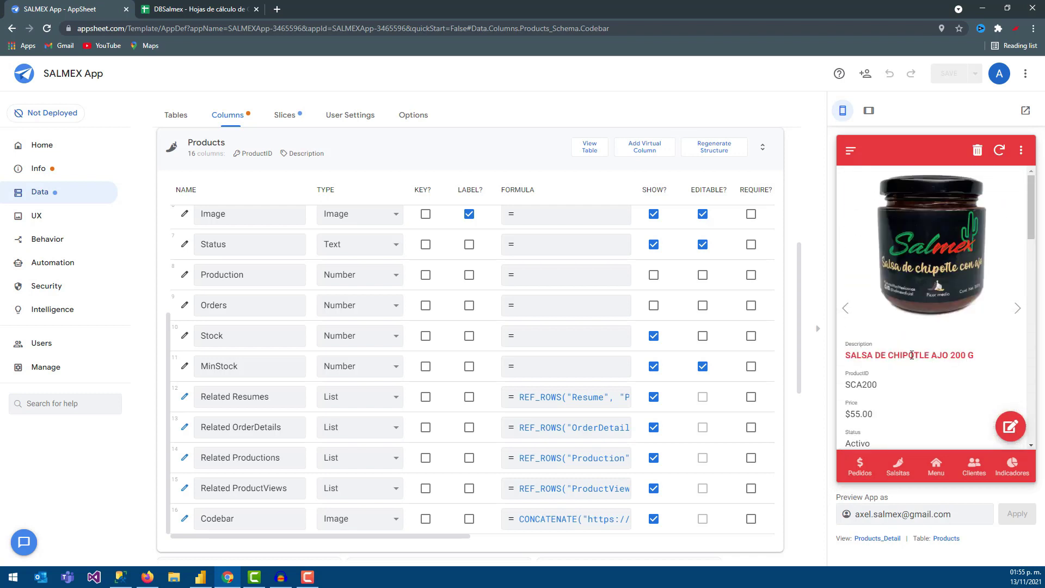